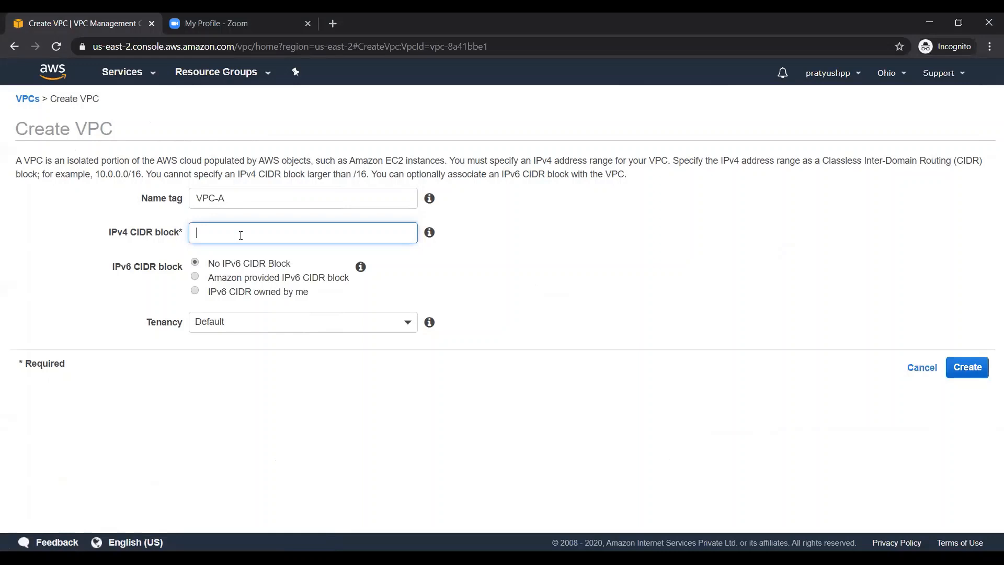
# Step: Set the new VPC-A's IPv4 CIDR block to 10.100.0.0/16 and create the VPC
pyautogui.write('10.100')
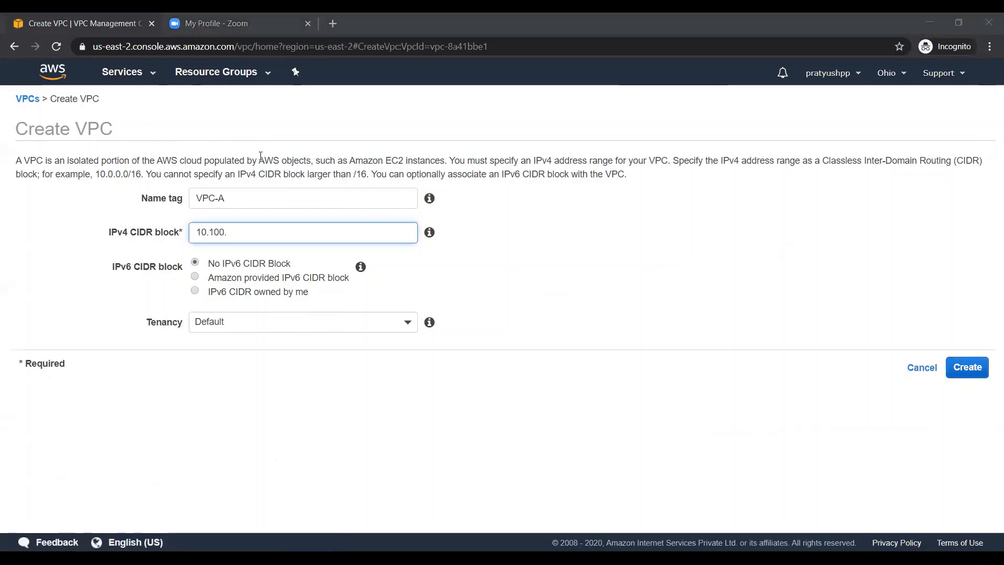
pyautogui.write('..0.')
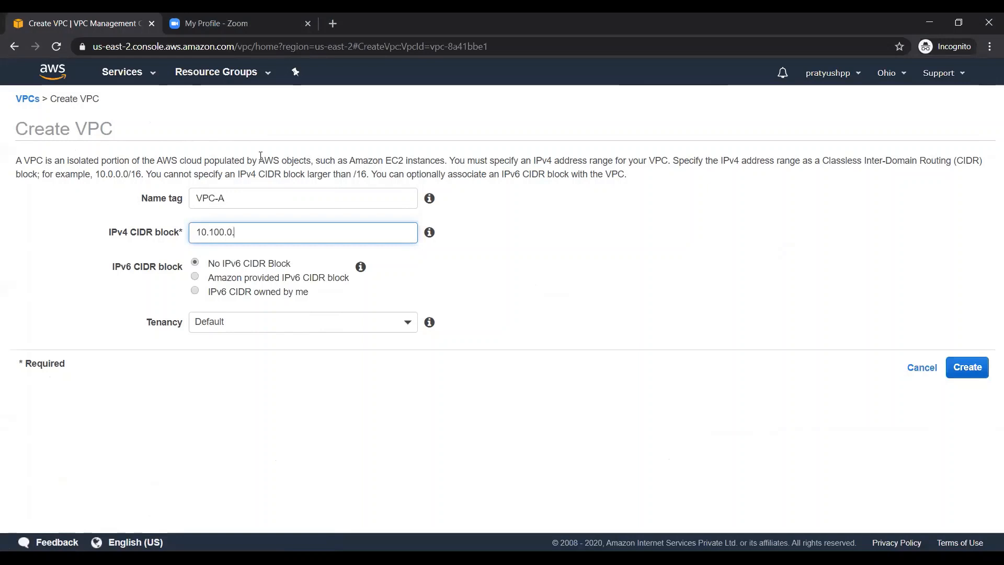
pyautogui.write('0/16')
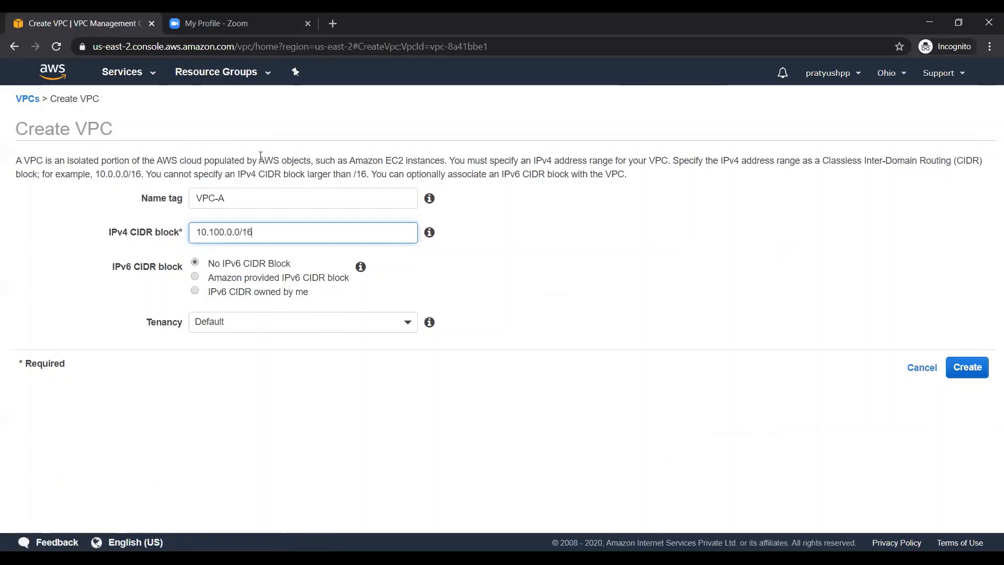
pyautogui.press('Tab')
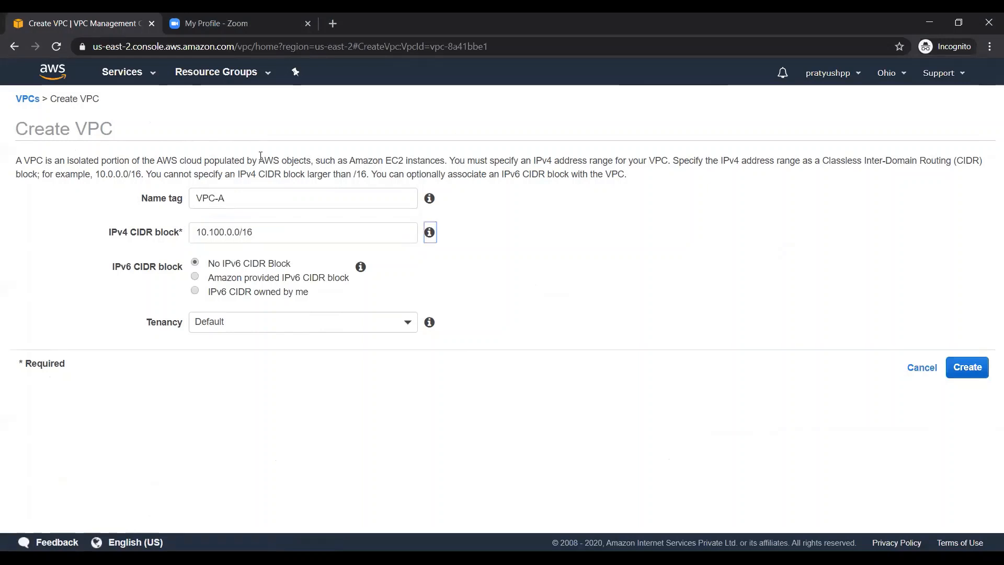
pyautogui.click(968, 368)
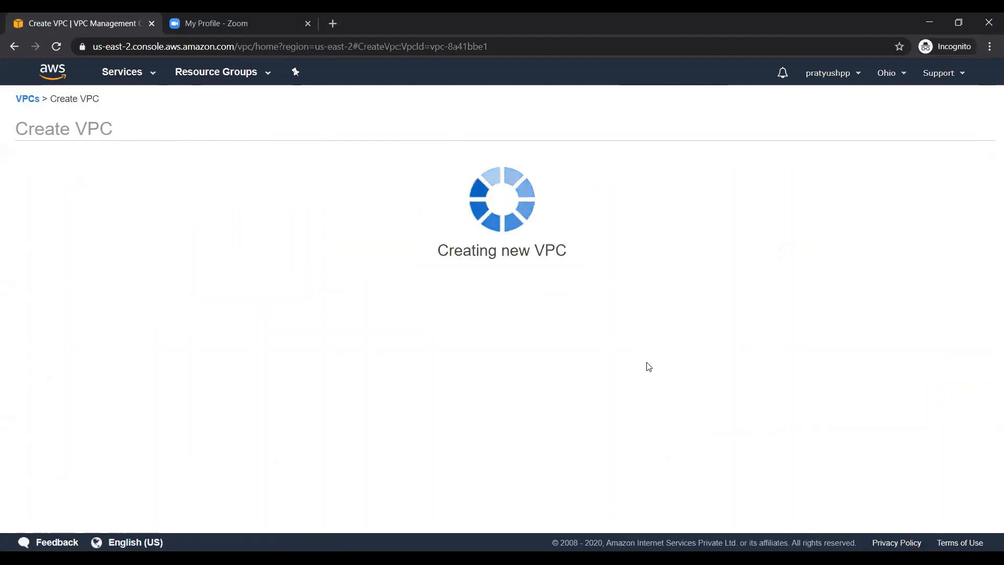
pyautogui.click(610, 245)
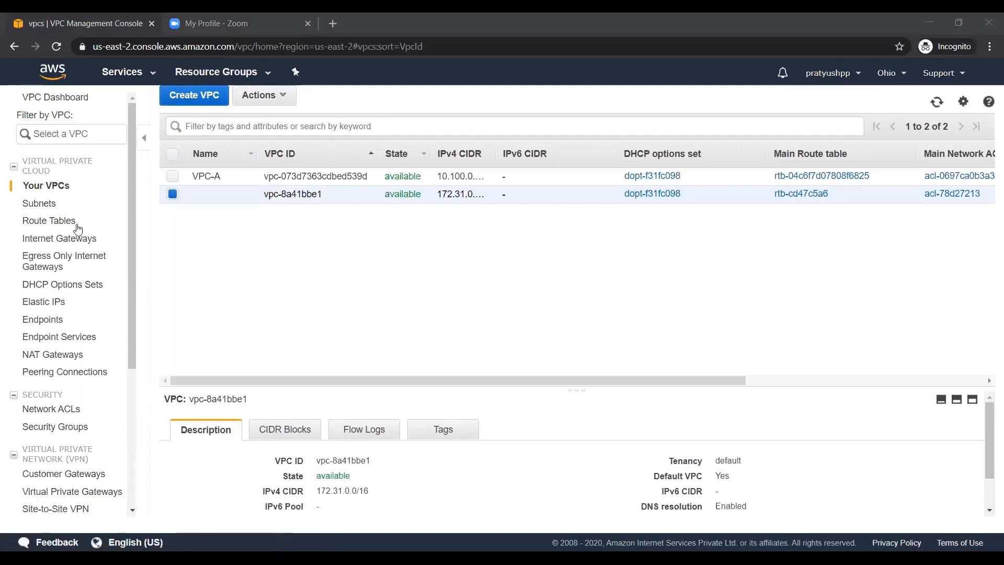
# Step: Start a new subnet with the name tag VPC-A-Subnet-Public and assign it to VPC-A
pyautogui.click(45, 209)
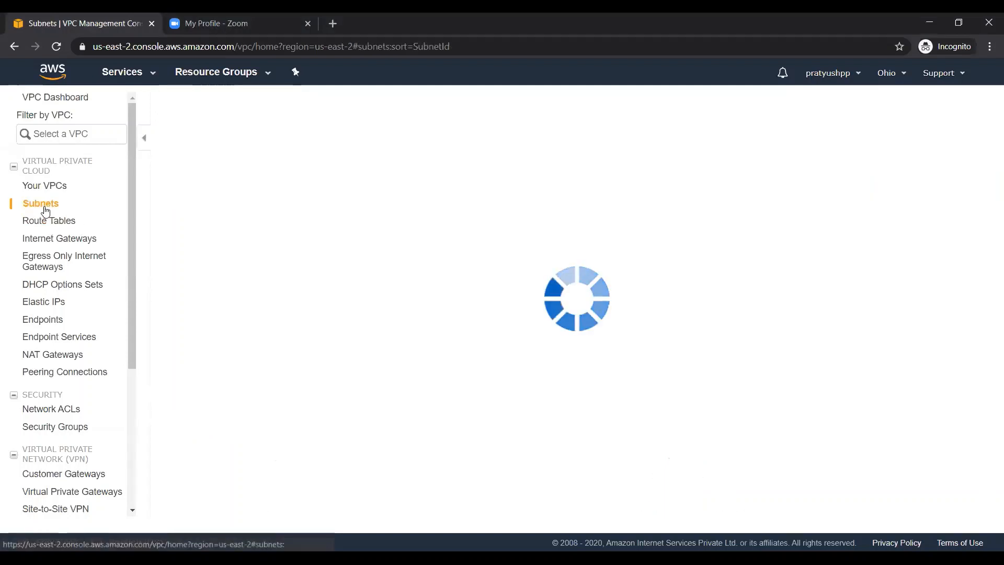
pyautogui.click(200, 97)
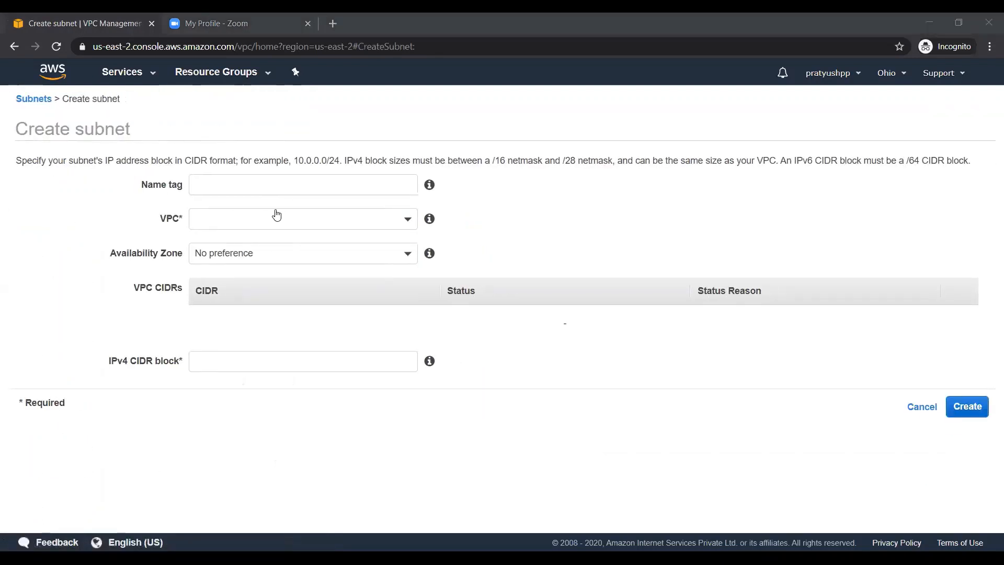
pyautogui.click(354, 184)
pyautogui.write('V')
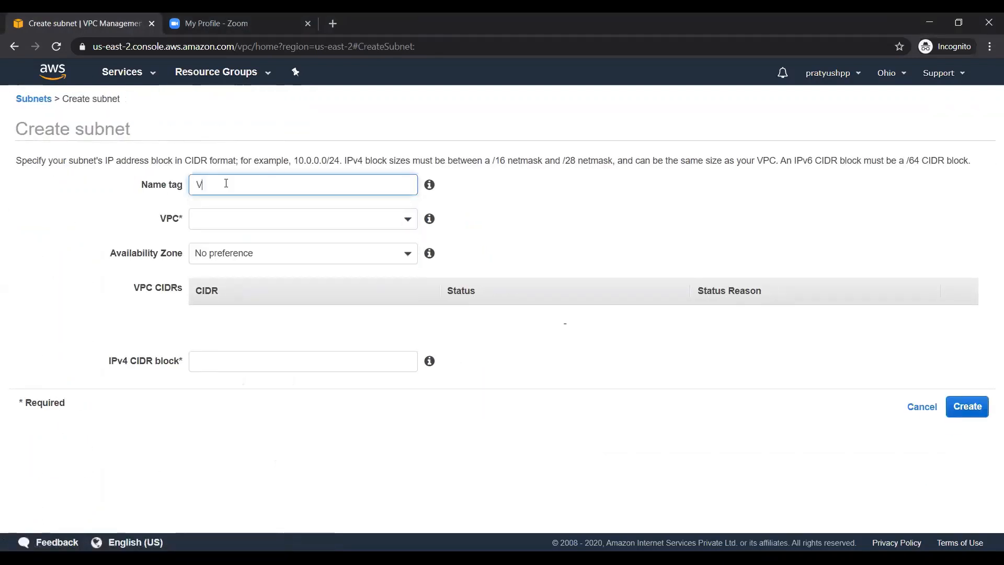
pyautogui.write('PC-AS1')
pyautogui.write('ubnet')
pyautogui.write('-Publi')
pyautogui.write('c')
pyautogui.click(226, 184)
pyautogui.write('-')
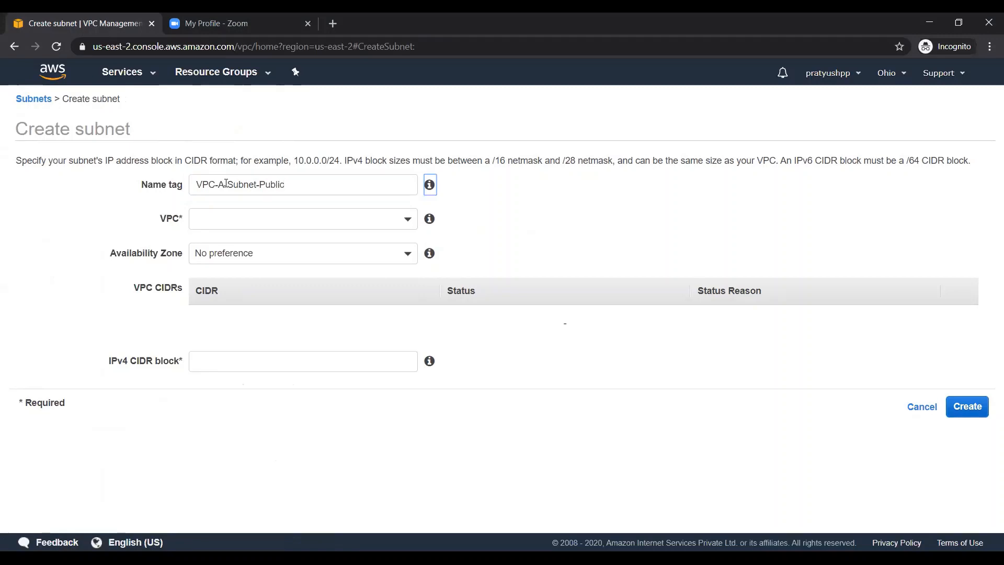
pyautogui.click(223, 220)
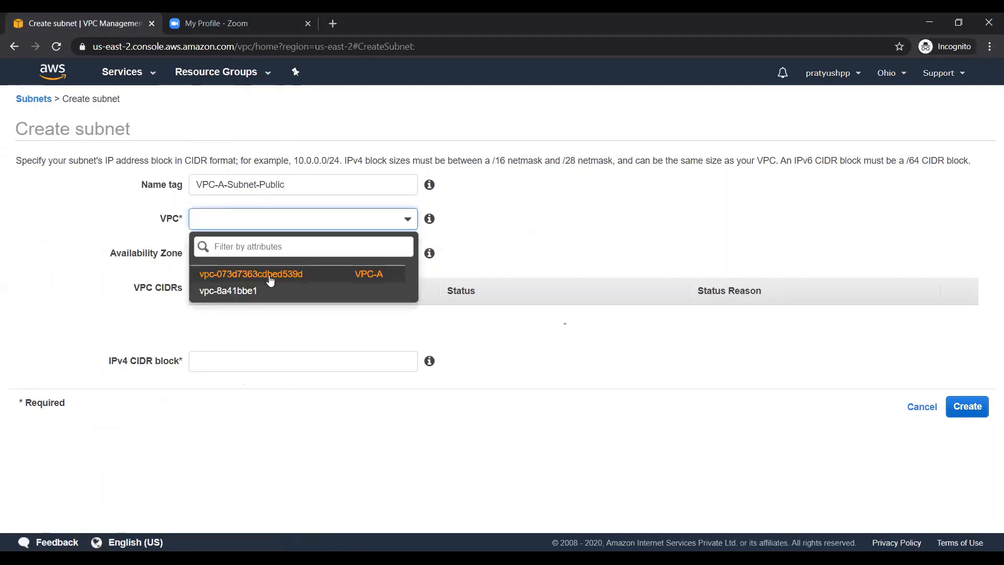
pyautogui.click(269, 273)
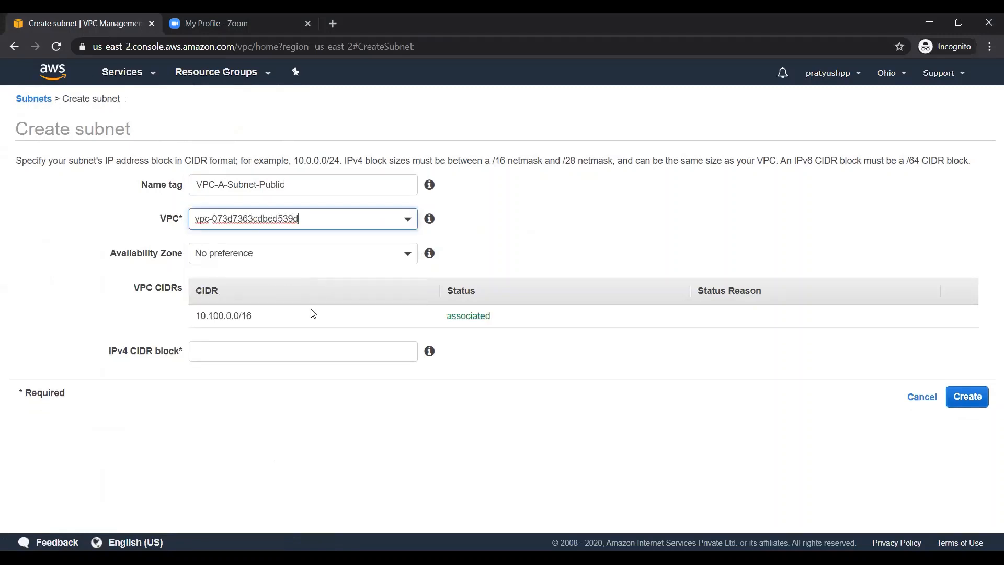
# Step: Set the public subnet's IPv4 CIDR block to 10.100.0.0/24 and create the subnet
pyautogui.click(275, 354)
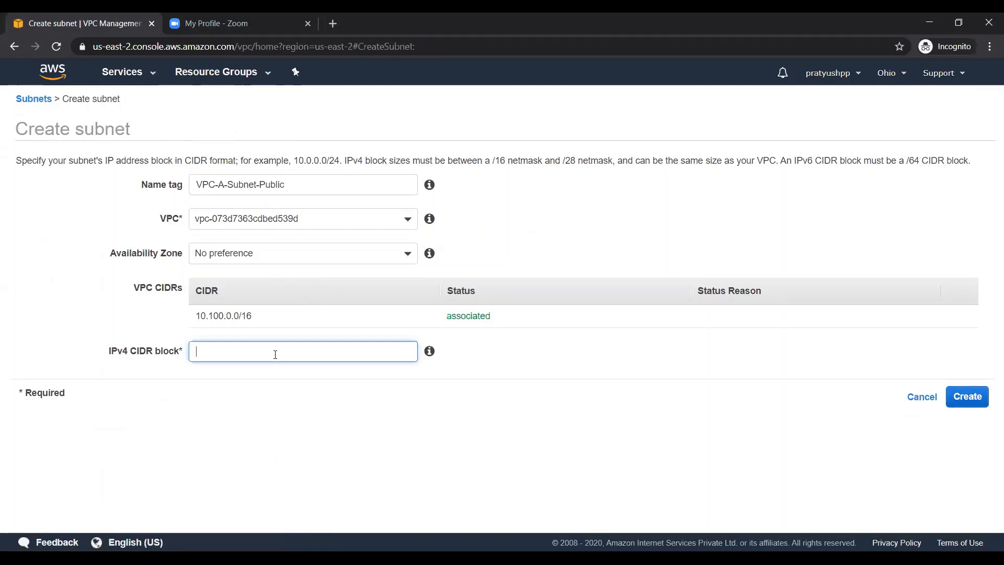
pyautogui.hotkey('alt', 'Tab')
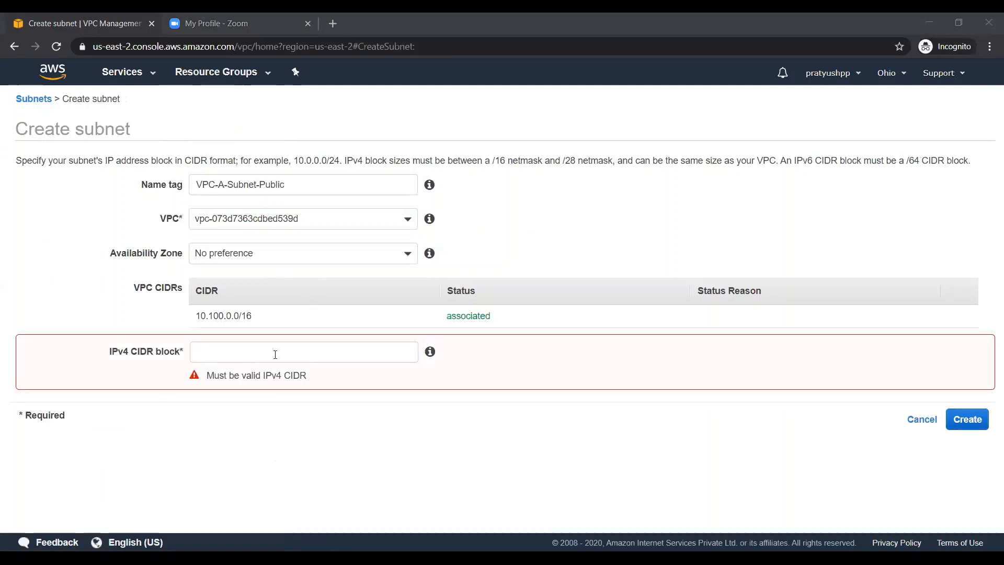
pyautogui.click(275, 354)
pyautogui.write('10.1')
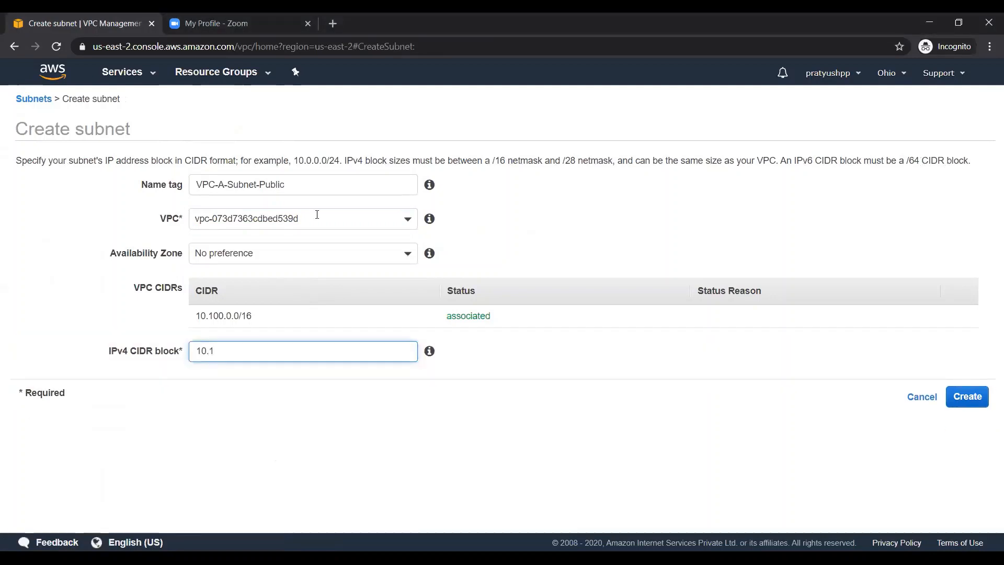
pyautogui.write('00')
pyautogui.hotkey('alt', 'Tab')
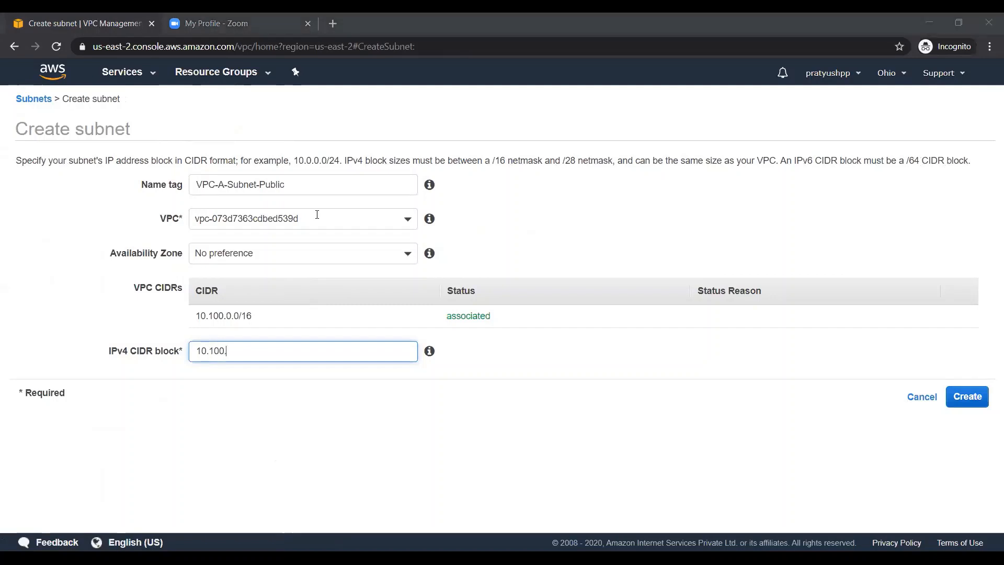
pyautogui.write('.')
pyautogui.hotkey('alt', 'Tab')
pyautogui.write('0')
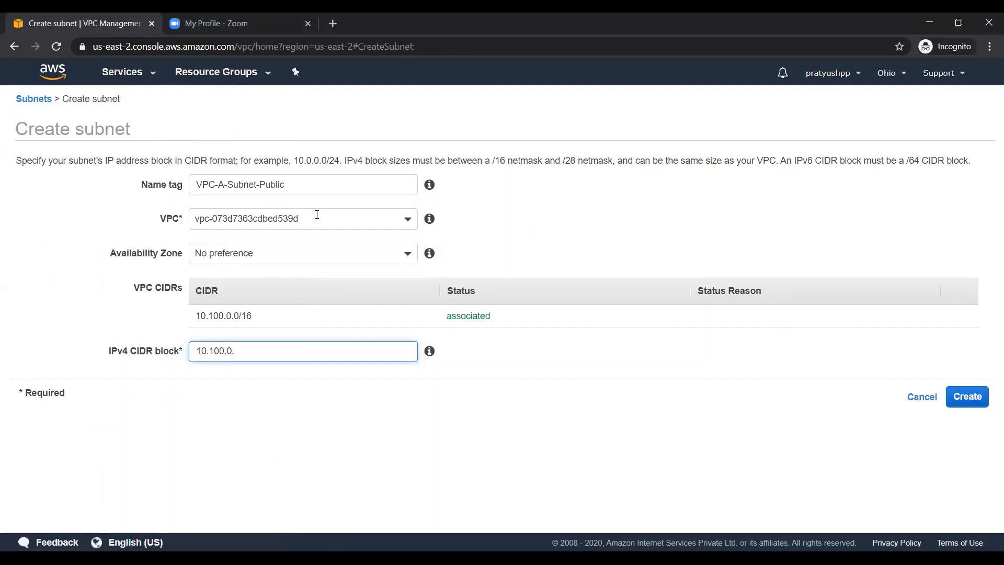
pyautogui.write('.0/24')
pyautogui.click(367, 396)
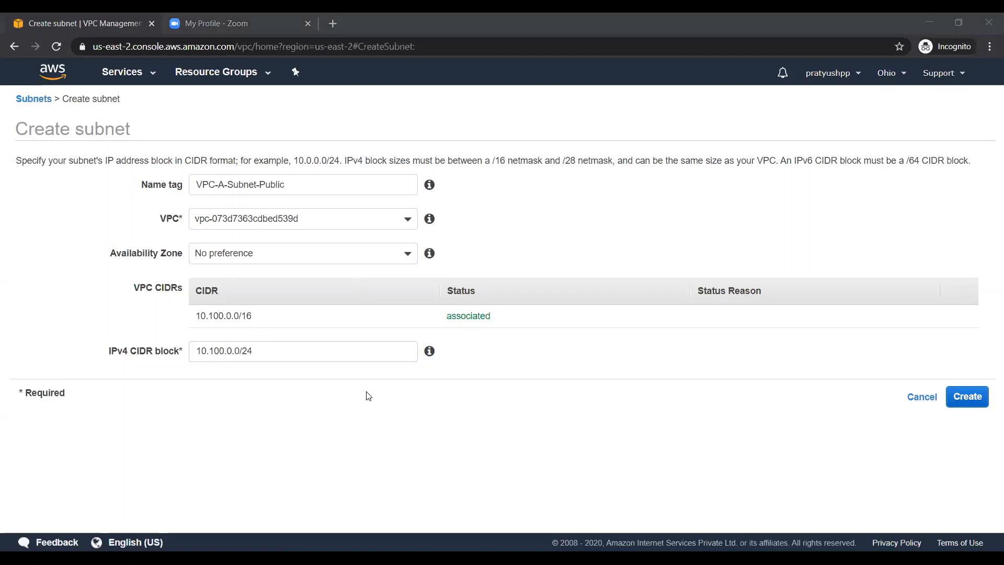
pyautogui.click(544, 417)
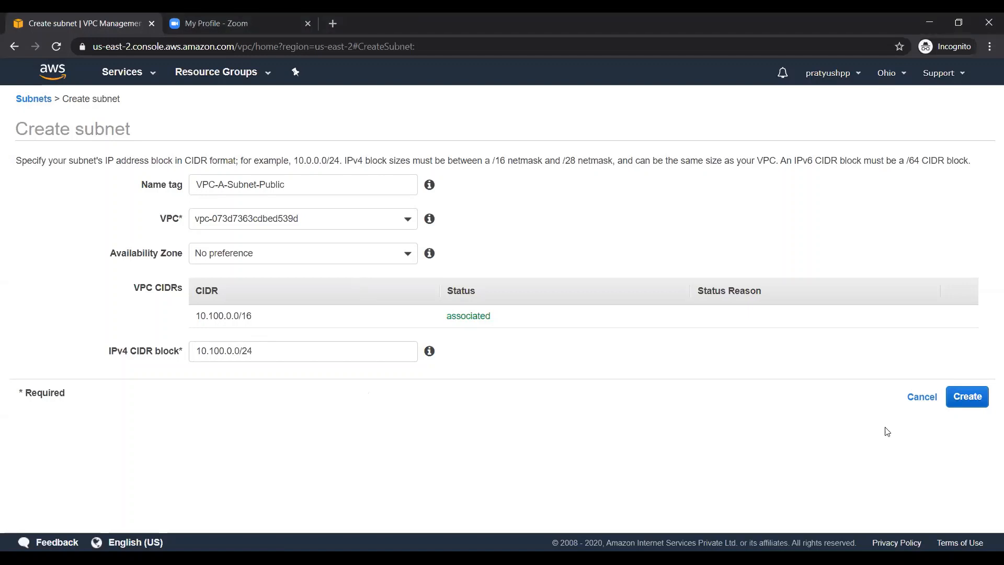
pyautogui.click(967, 399)
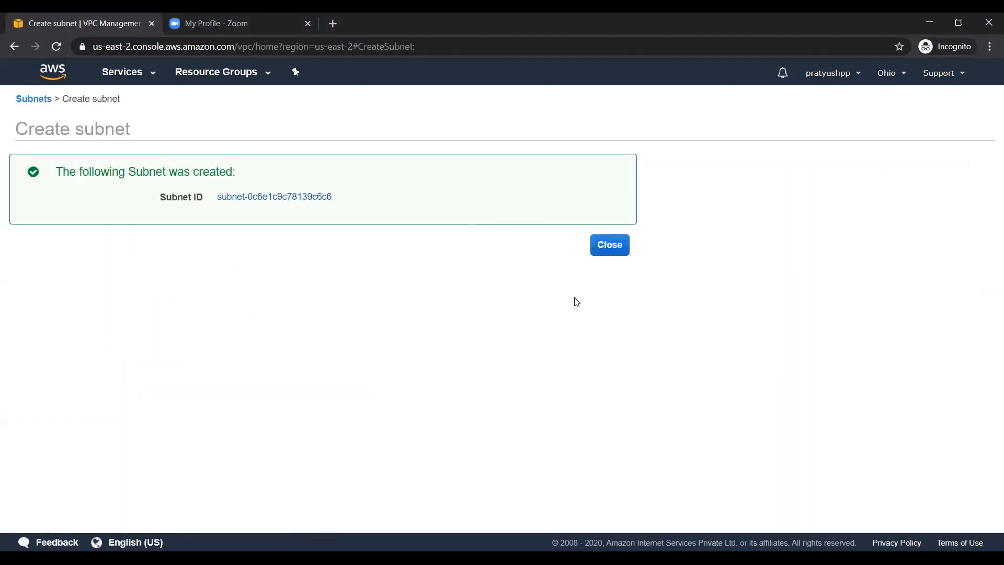
pyautogui.click(614, 250)
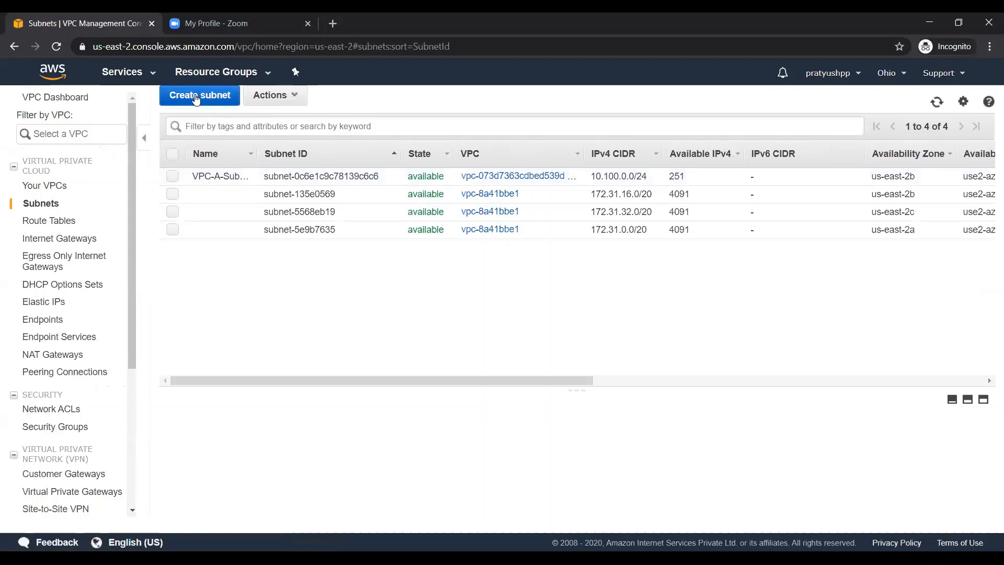
# Step: Start another subnet with the name tag VPC-A-Subnet-Private and assign it to VPC-A
pyautogui.click(198, 99)
pyautogui.click(246, 193)
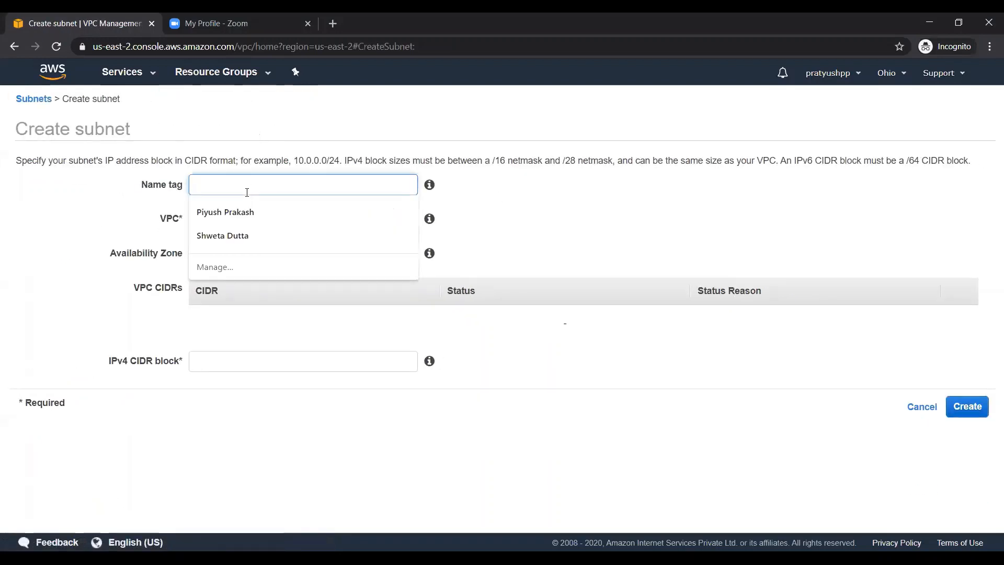
pyautogui.write('VPC-')
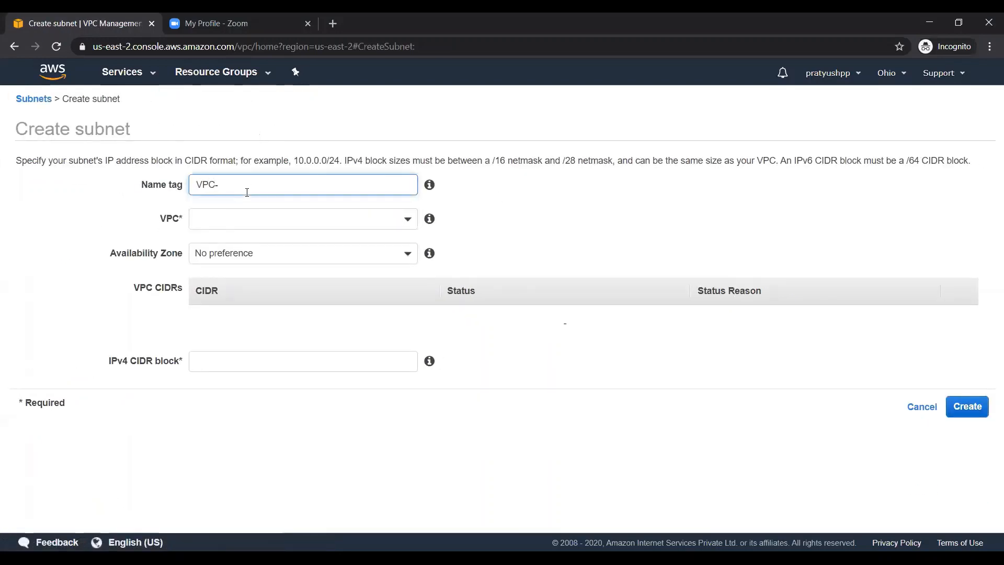
pyautogui.write('A')
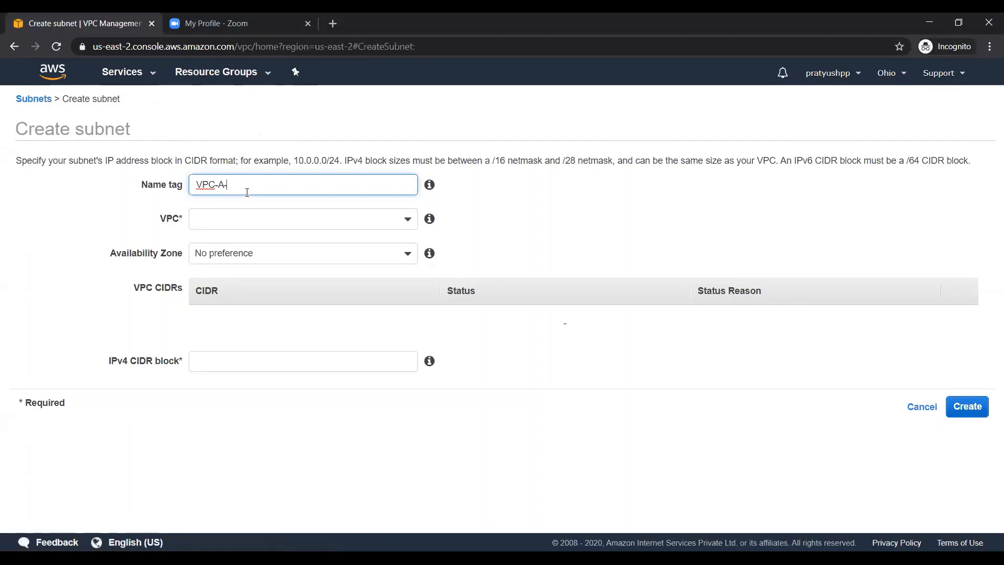
pyautogui.write('-Subnet-Private')
pyautogui.press('Tab')
pyautogui.hotkey('alt', 'Tab')
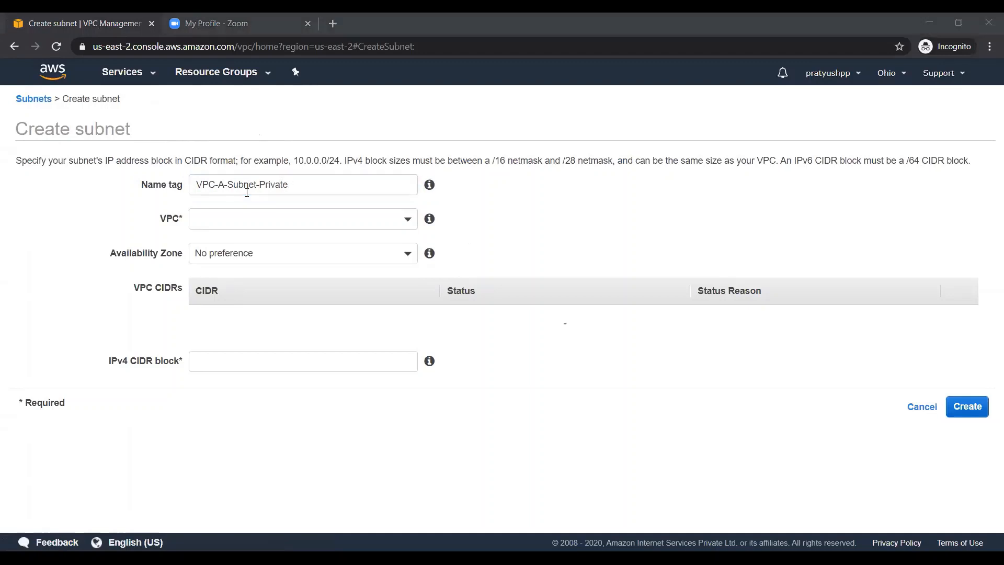
pyautogui.click(292, 218)
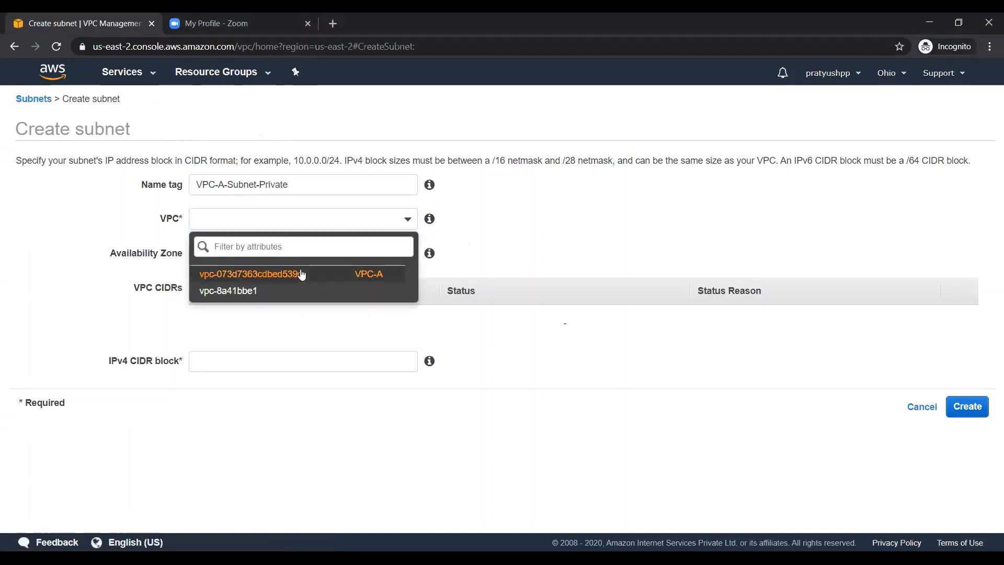
pyautogui.click(301, 274)
# Step: Set the private subnet's IPv4 CIDR block to 10.100.1.0/24 and create the subnet
pyautogui.click(240, 351)
pyautogui.write('10.100')
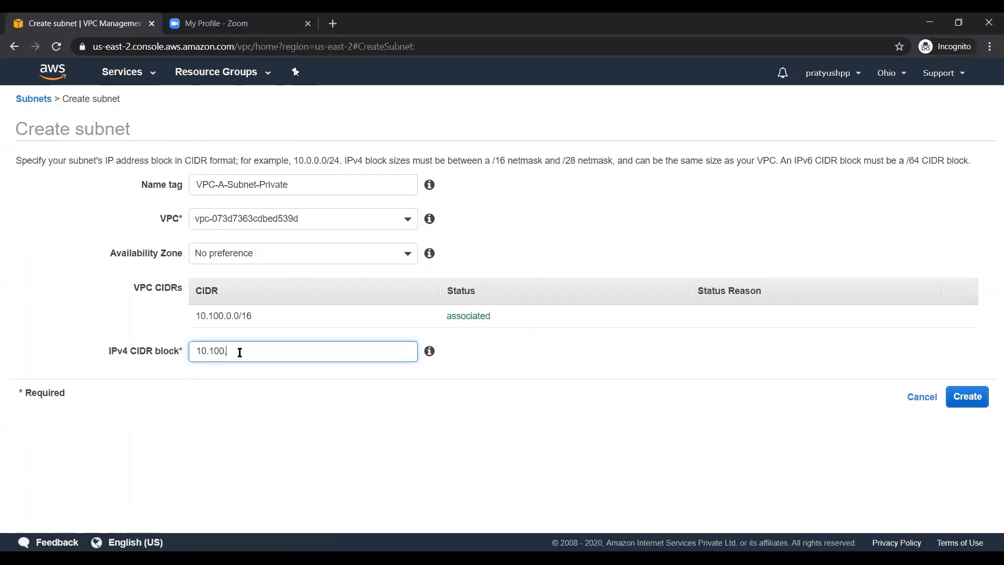
pyautogui.write('.1.0/24')
pyautogui.click(376, 412)
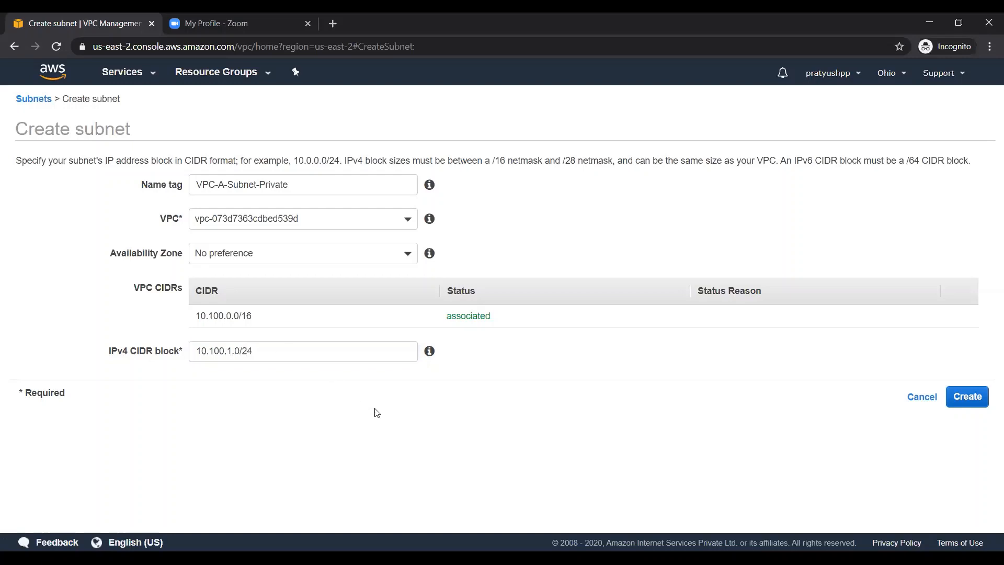
pyautogui.click(961, 401)
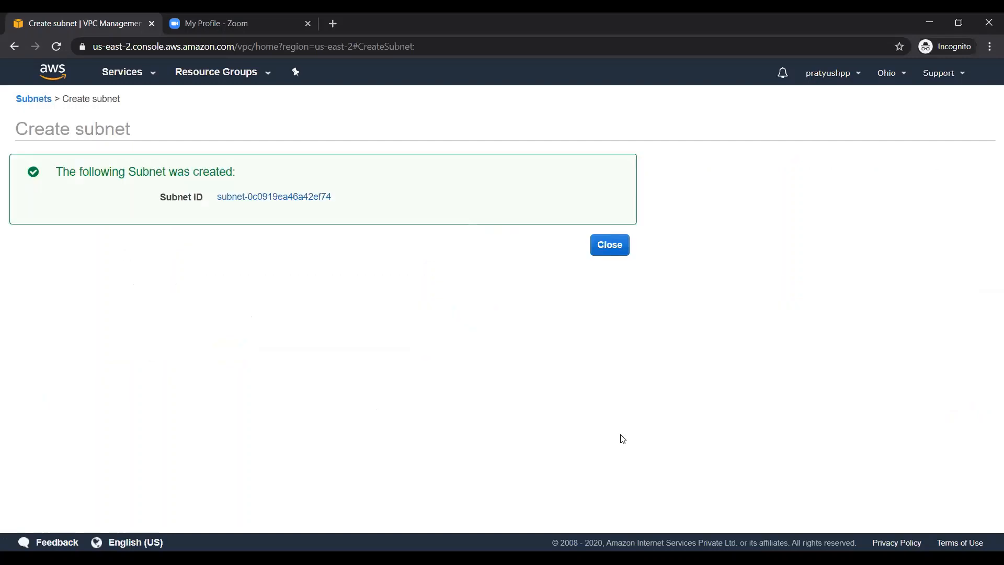
pyautogui.click(610, 246)
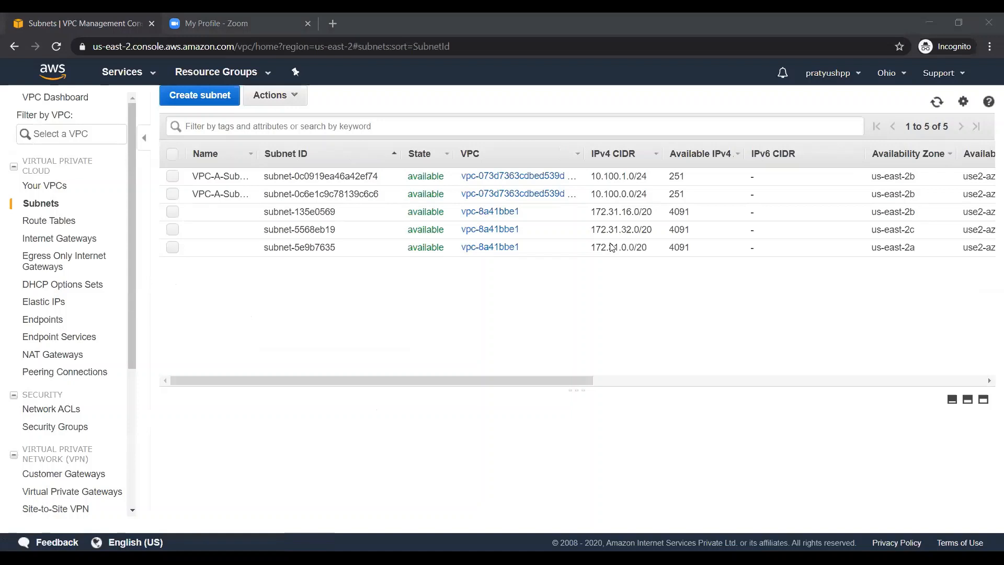
# Step: Create a route table with the name tag VPC-A-RT-Public in VPC-A
pyautogui.click(51, 221)
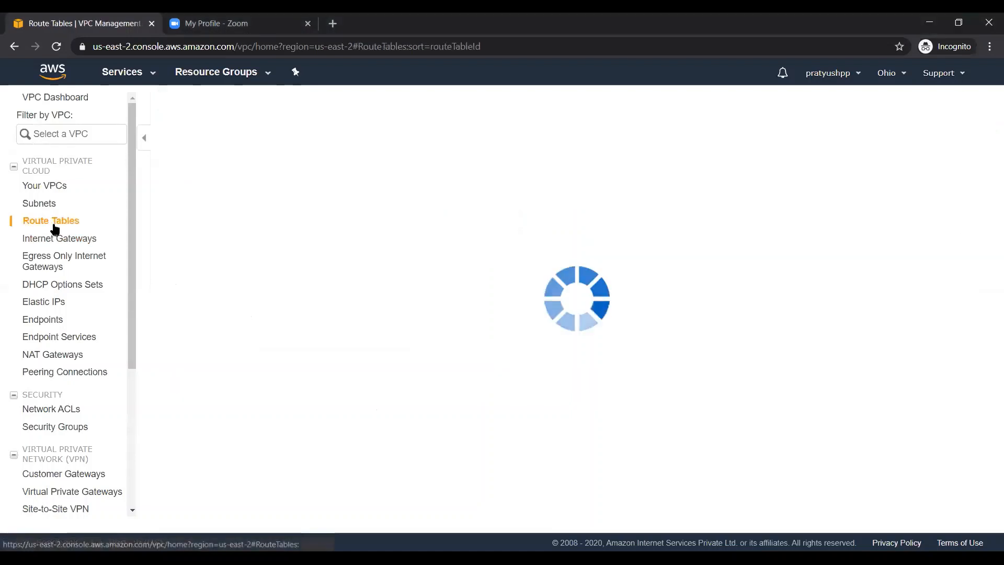
pyautogui.click(205, 99)
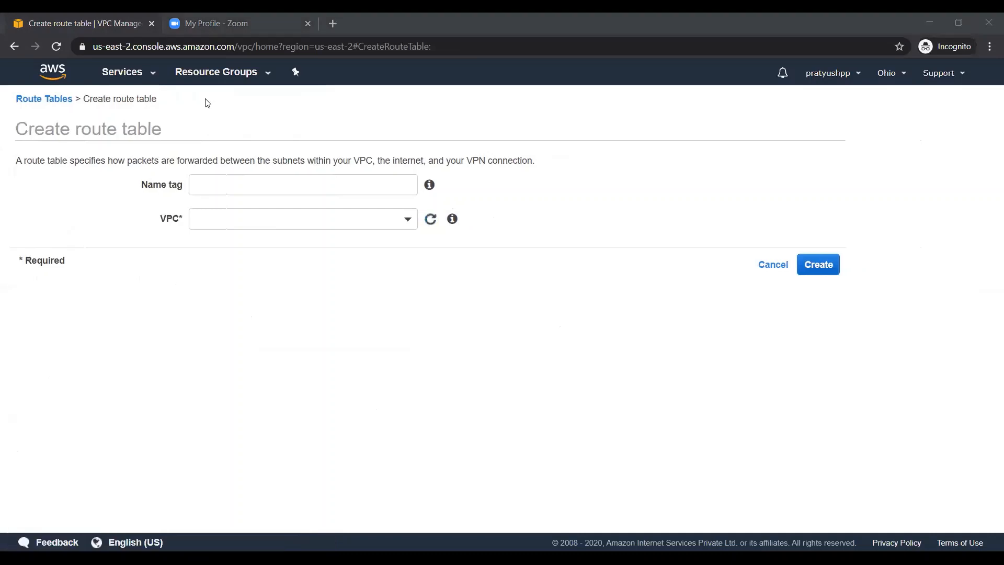
pyautogui.click(217, 175)
pyautogui.write('VPC-A-RT-Public')
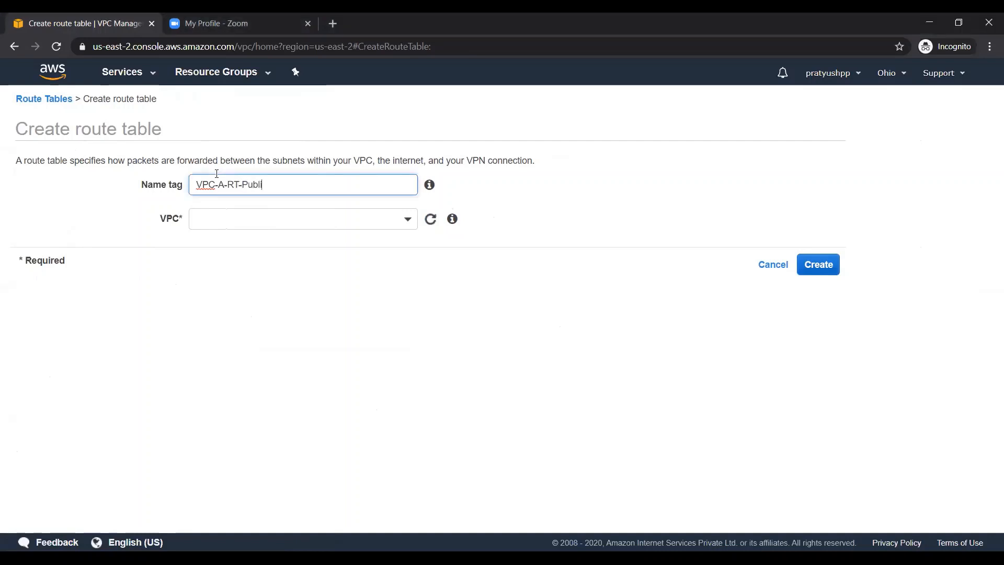
pyautogui.press('Tab')
pyautogui.click(248, 221)
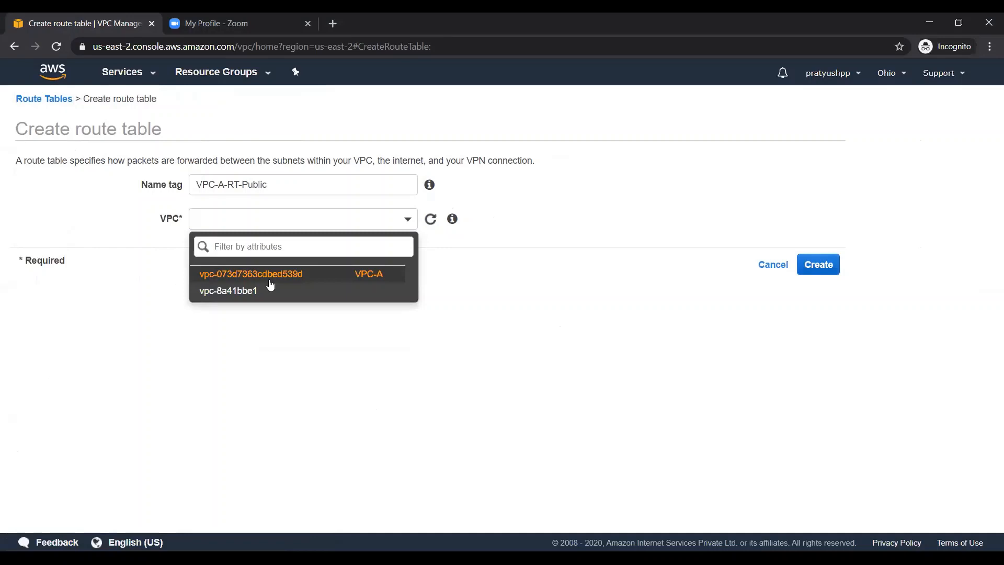
pyautogui.click(270, 281)
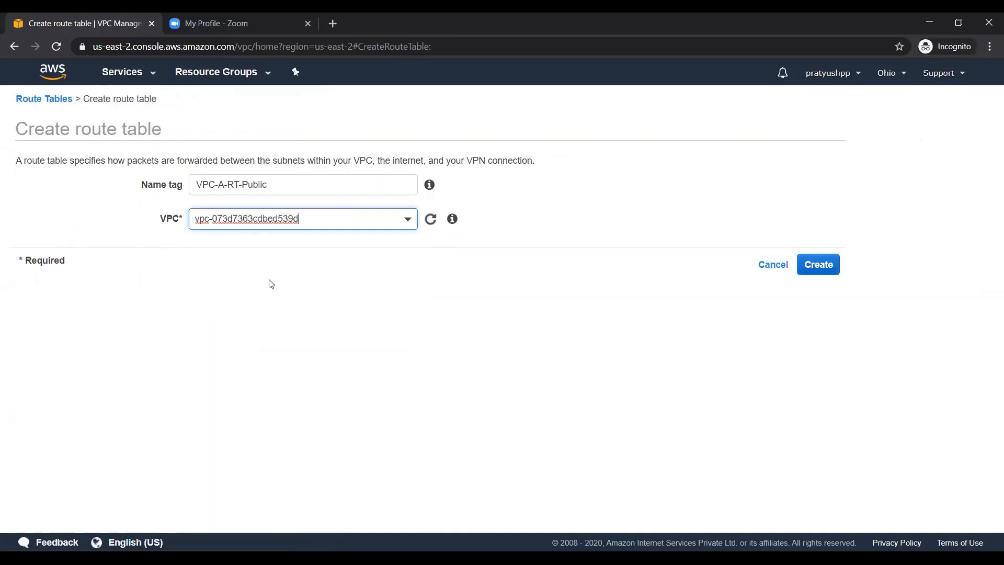
pyautogui.click(828, 276)
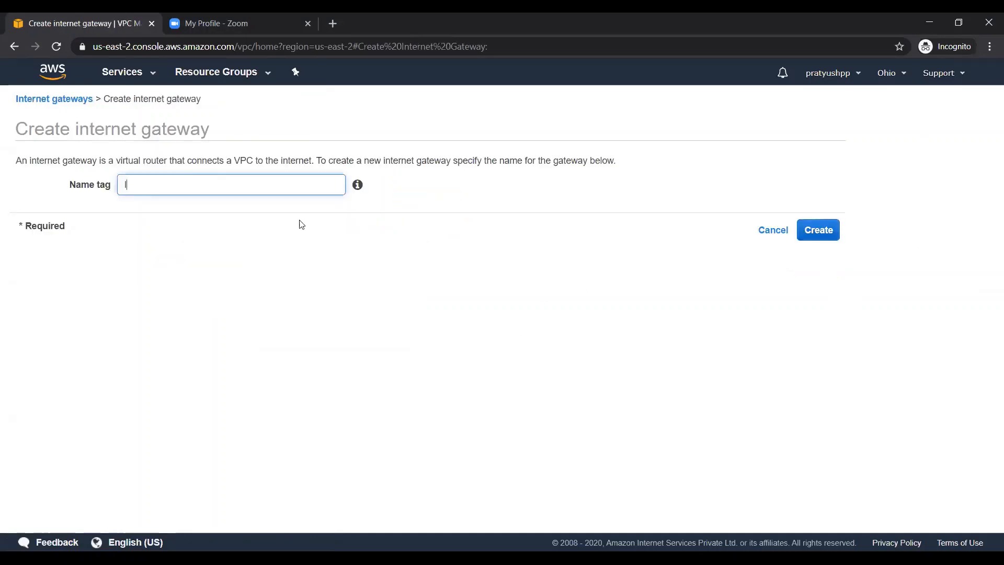
# Step: Create an internet gateway with the name tag IGW-VPC-A
pyautogui.write('IGW-')
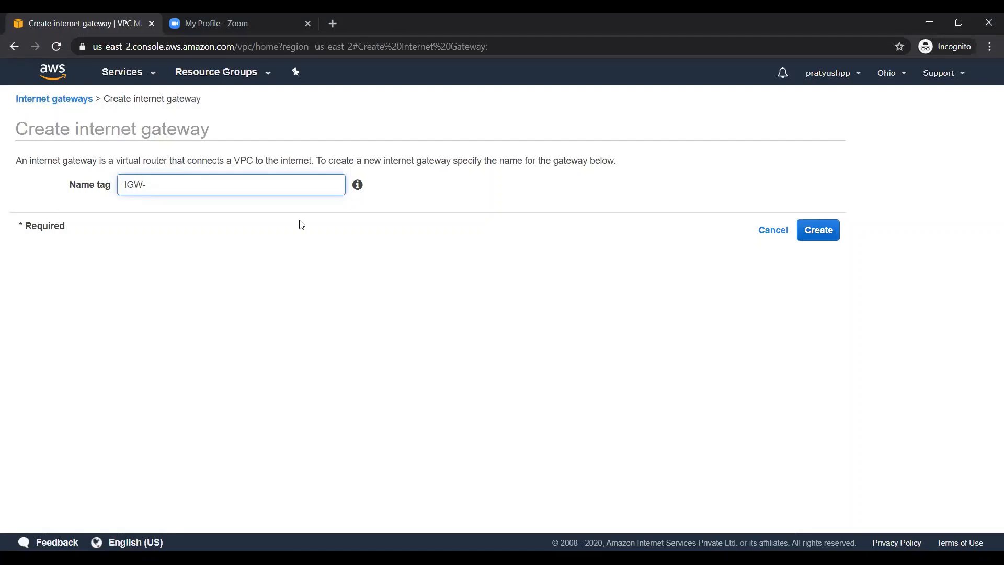
pyautogui.hotkey('alt', 'Tab')
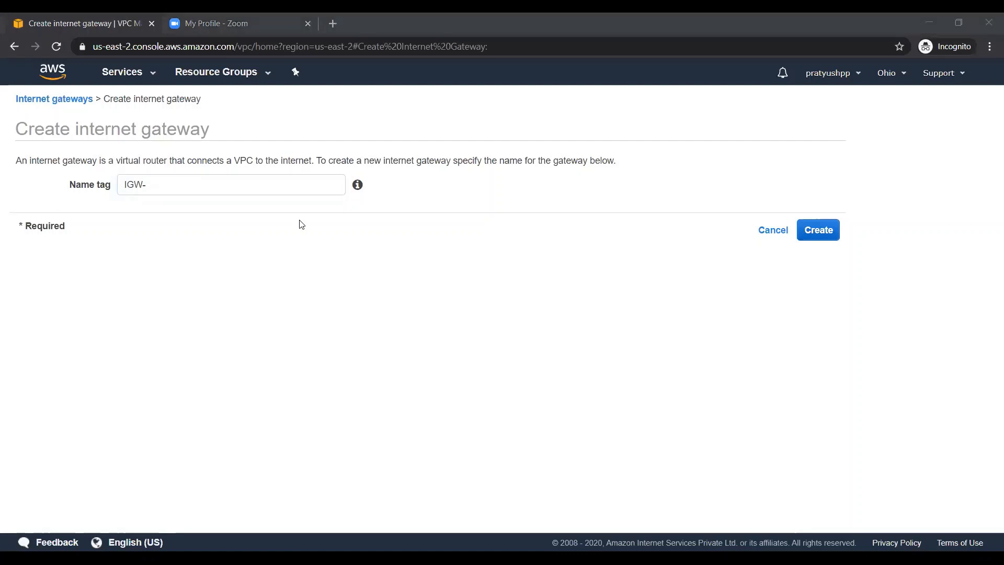
pyautogui.write('-')
pyautogui.hotkey('alt', 'Tab')
pyautogui.write('VPC-A')
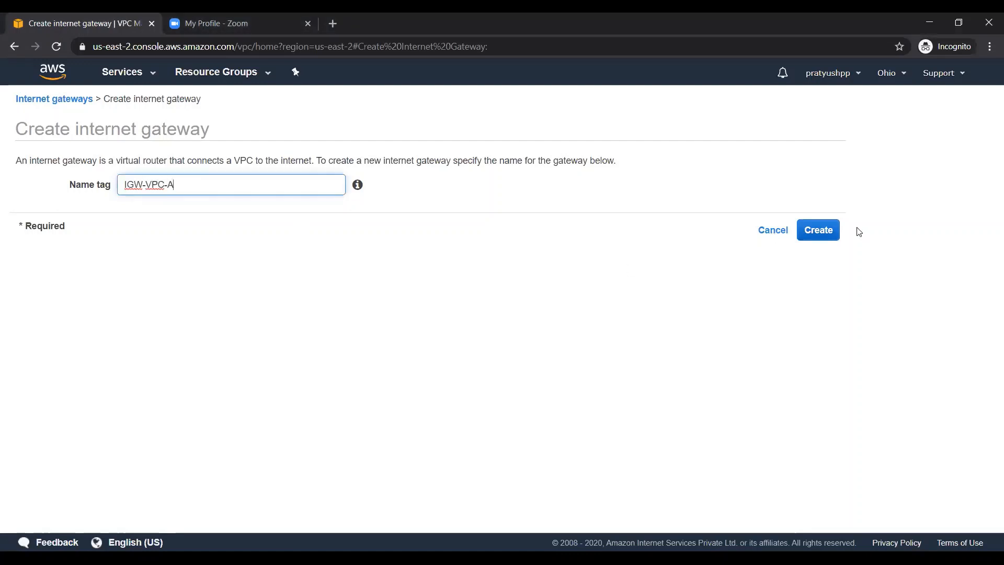
pyautogui.click(819, 233)
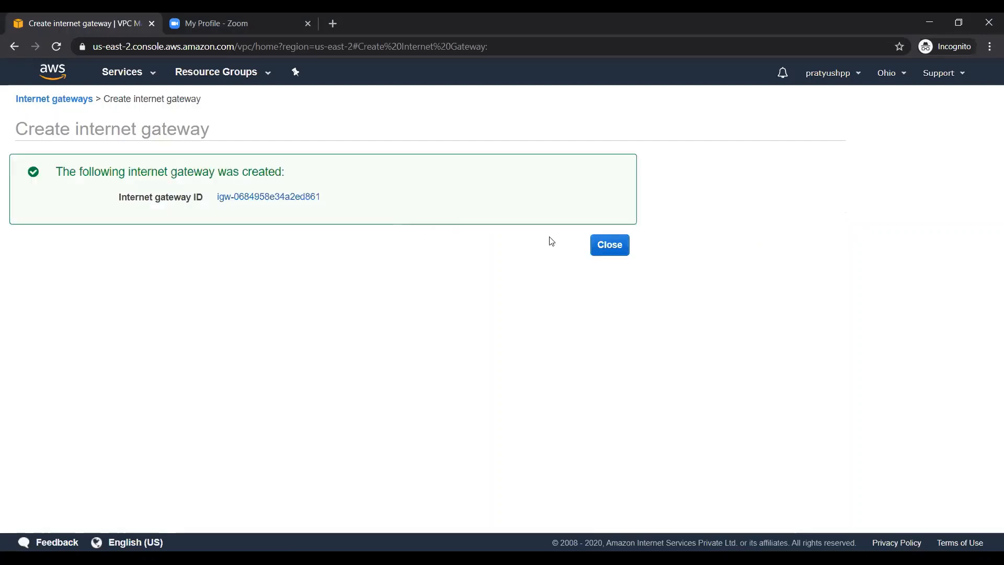
pyautogui.click(617, 245)
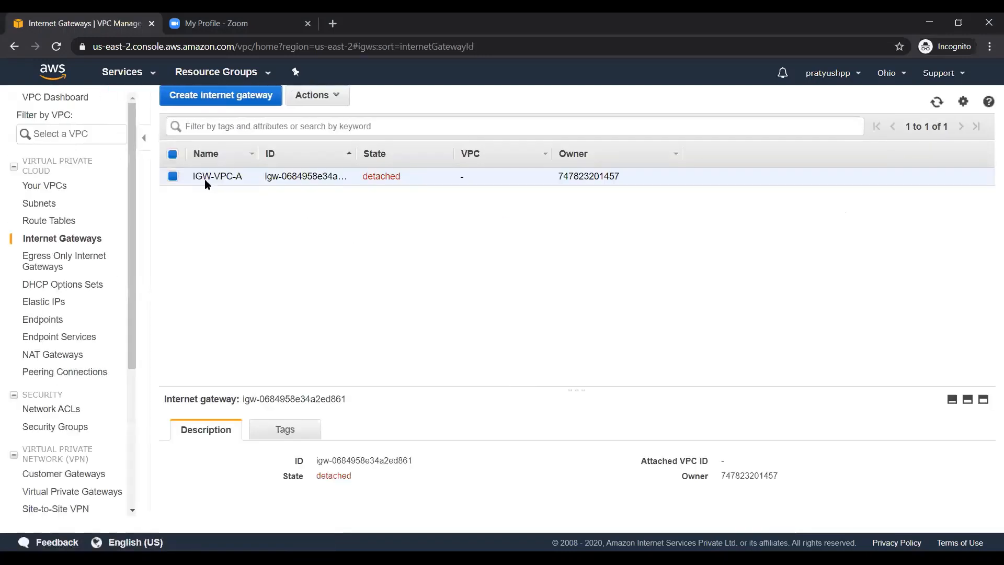
# Step: Attach the internet gateway IGW-VPC-A to VPC-A
pyautogui.click(326, 104)
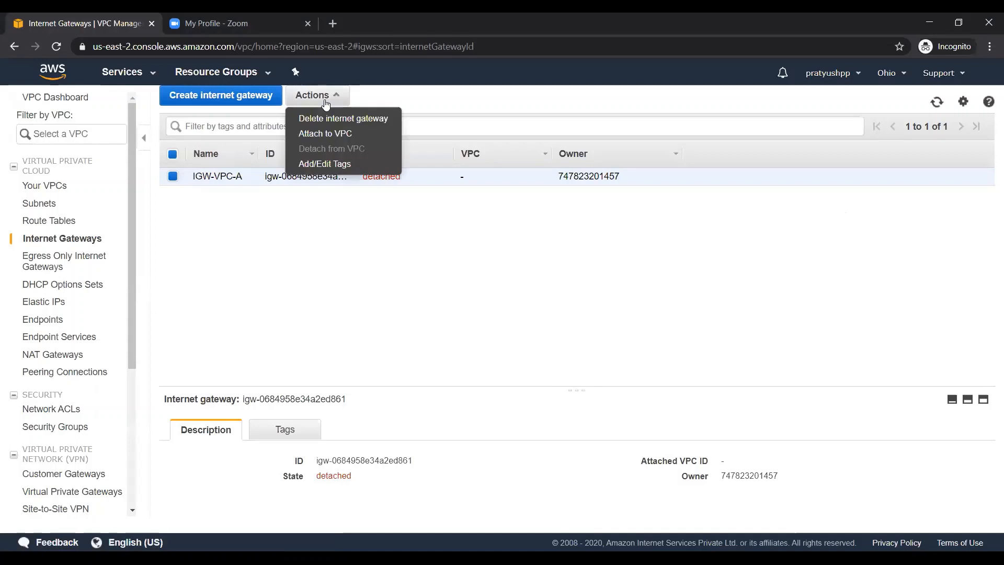
pyautogui.click(337, 134)
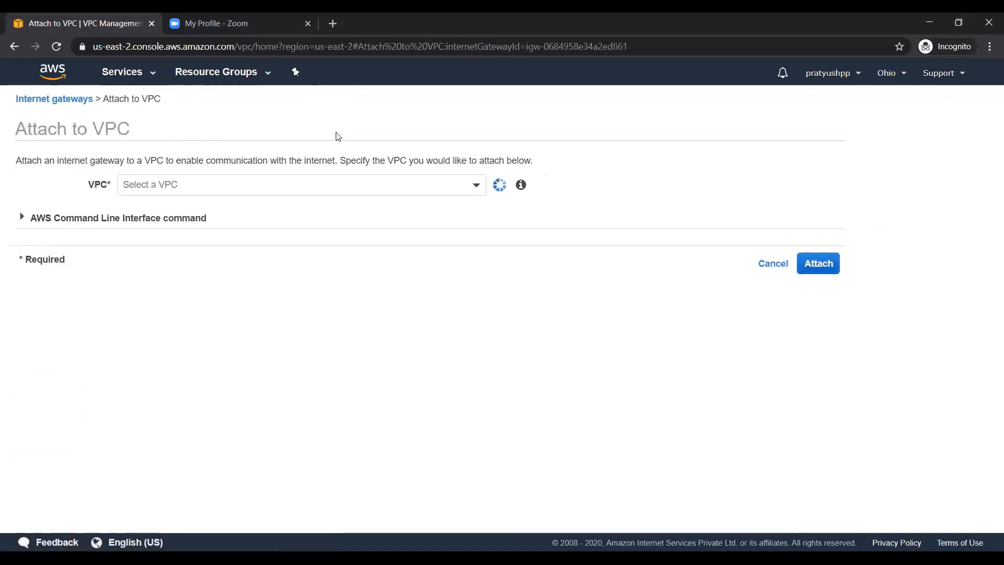
pyautogui.click(325, 184)
pyautogui.click(255, 253)
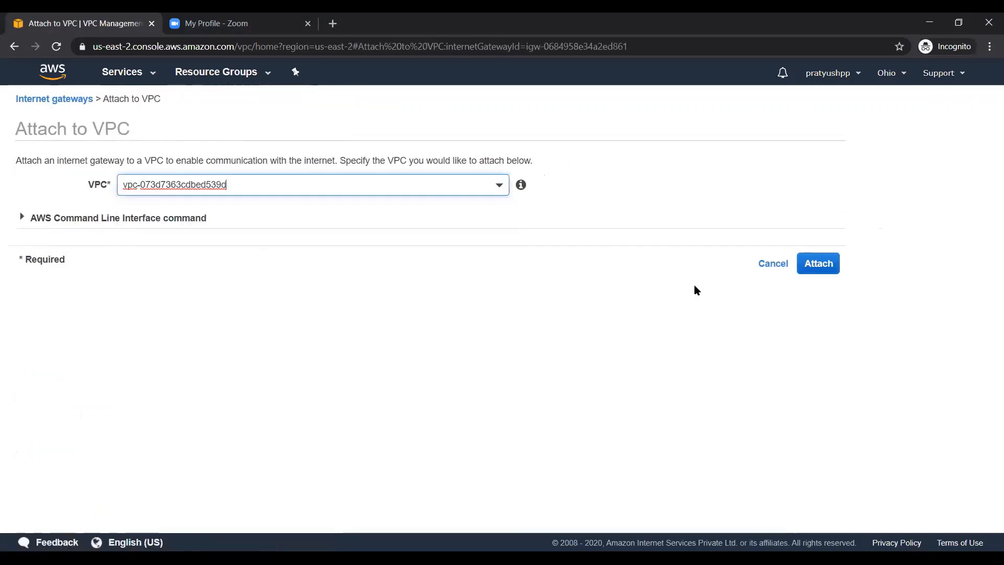
pyautogui.click(834, 264)
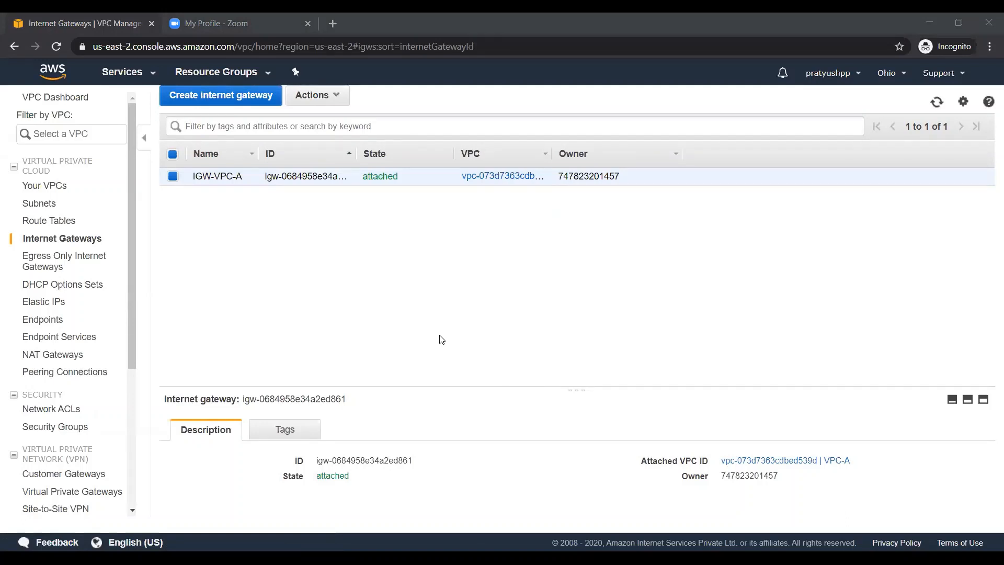
# Step: Add a route with destination 0.0.0.0/0 to the VPC-A-RT-Public route table
pyautogui.click(42, 220)
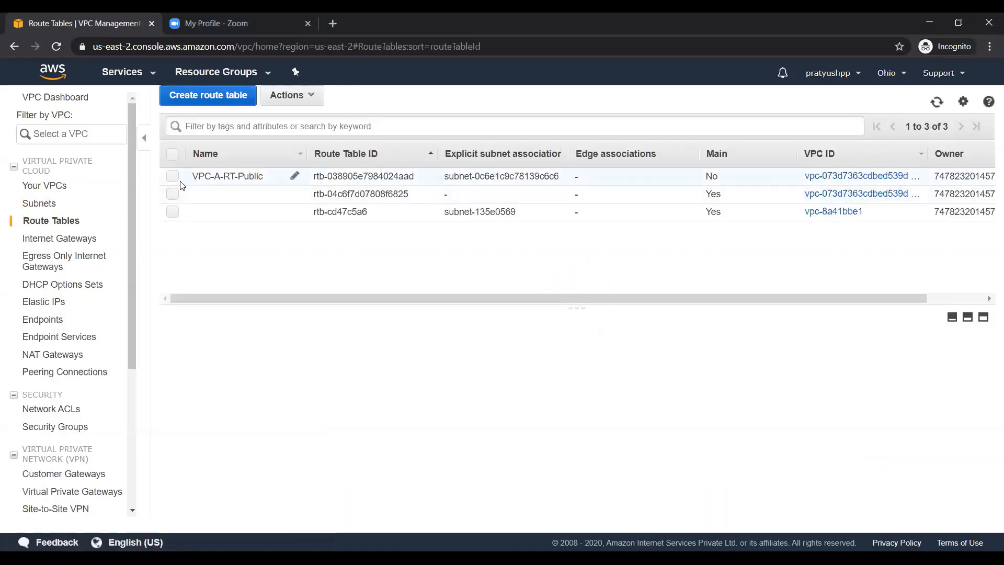
pyautogui.click(173, 178)
pyautogui.click(282, 348)
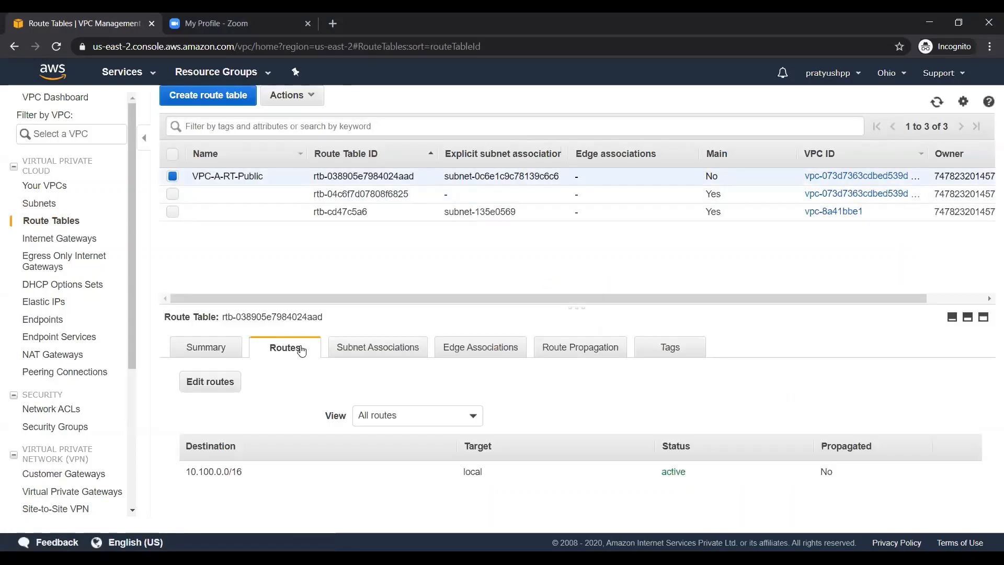
pyautogui.click(213, 381)
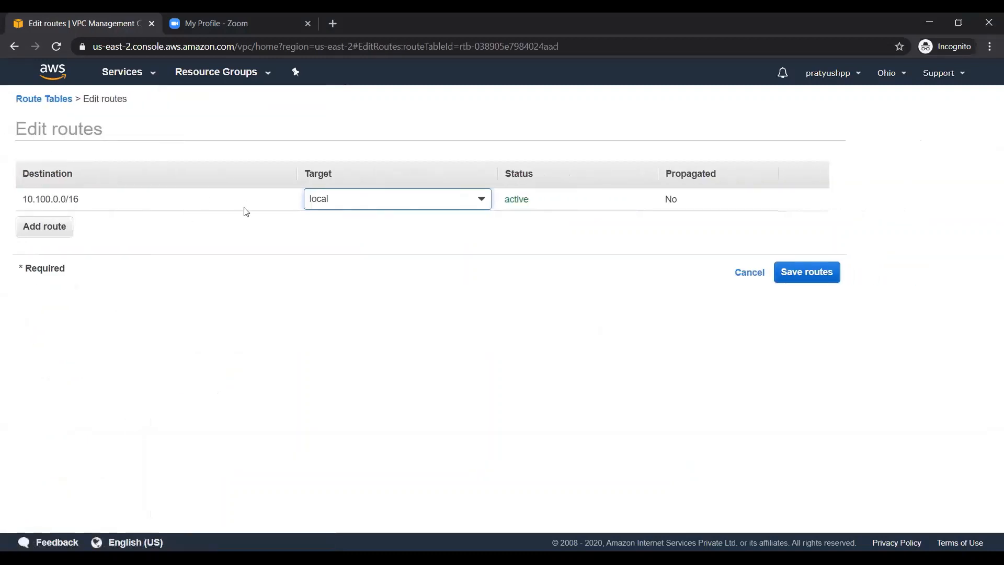
pyautogui.click(48, 228)
pyautogui.write('0')
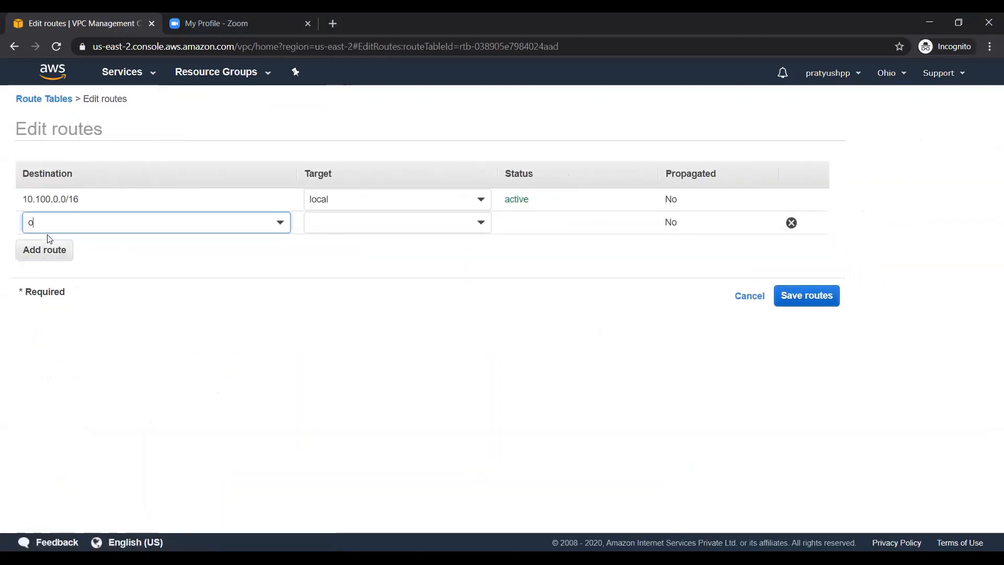
pyautogui.press('BackSpace')
pyautogui.write('0.0.0.0./0')
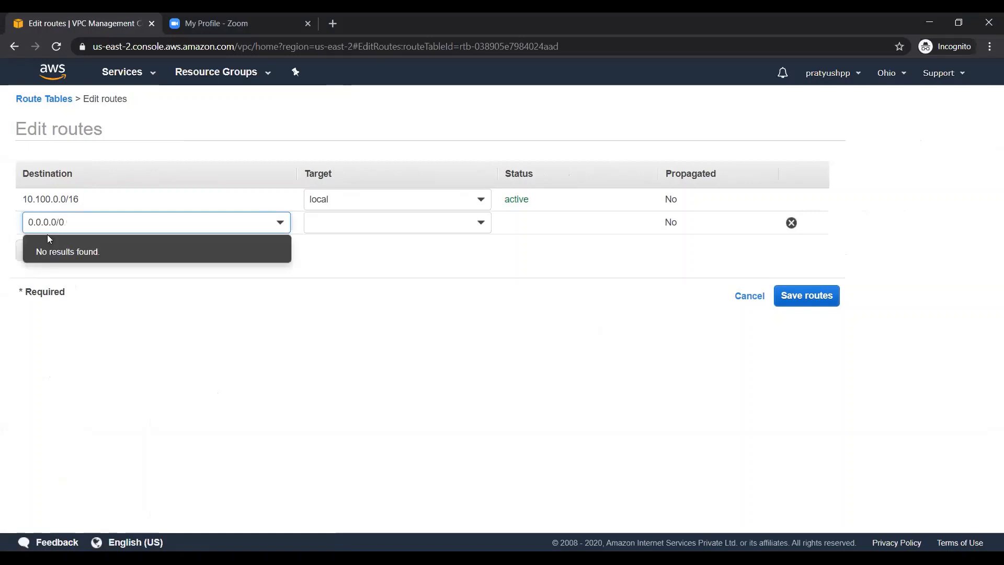
pyautogui.press('Tab')
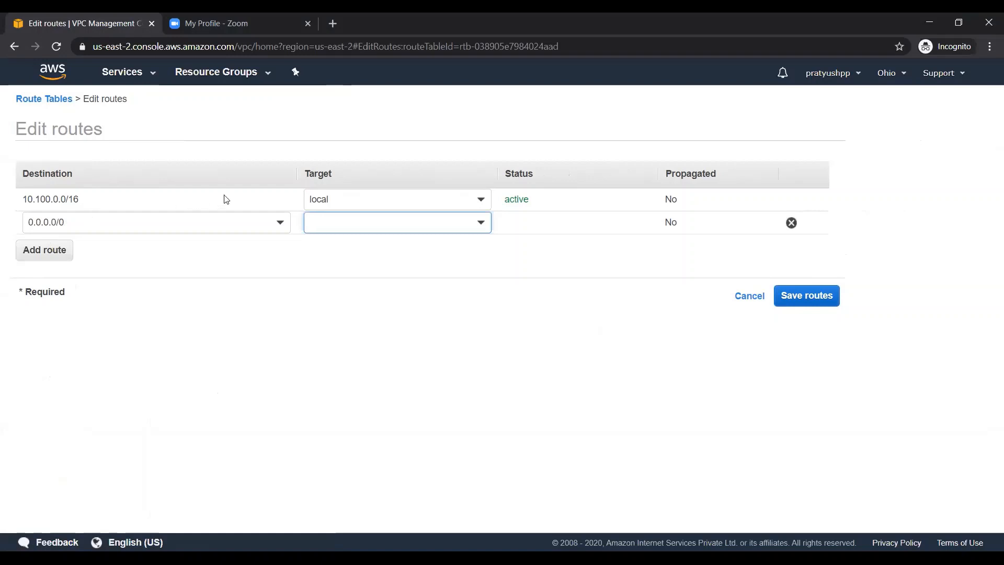
# Step: Target the new 0.0.0.0/0 route at the internet gateway IGW-VPC-A and save the routes
pyautogui.click(398, 217)
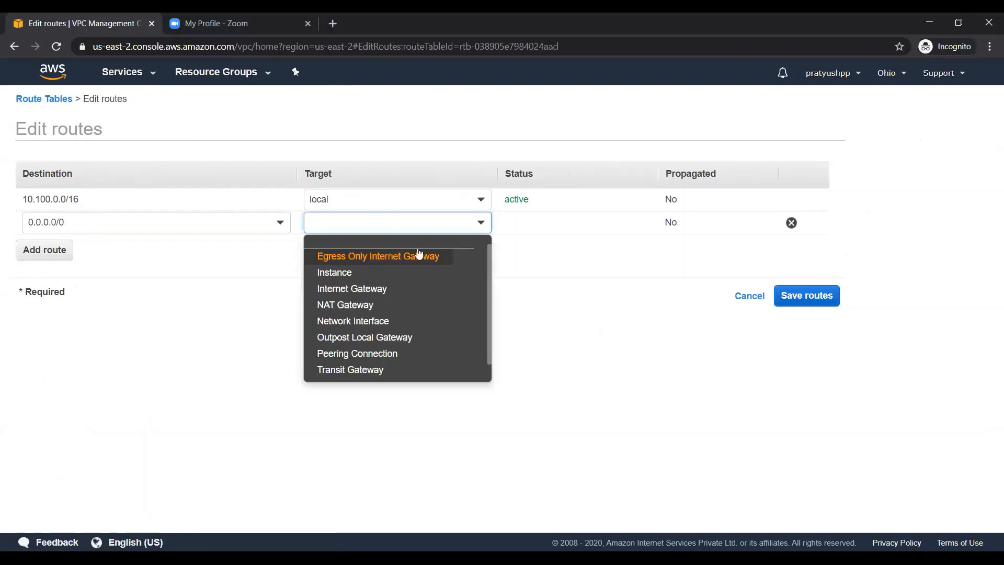
pyautogui.click(375, 290)
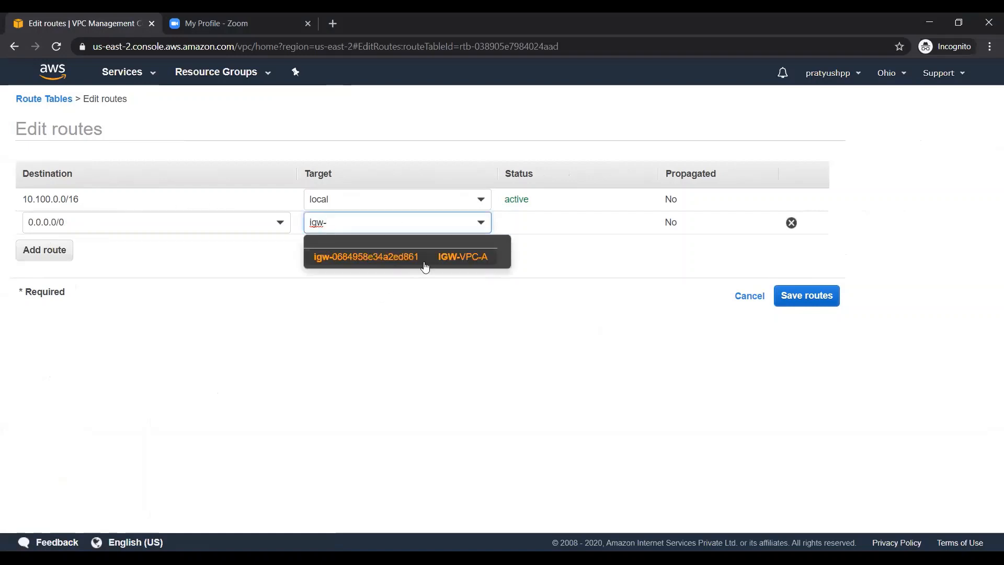
pyautogui.click(424, 256)
pyautogui.click(789, 296)
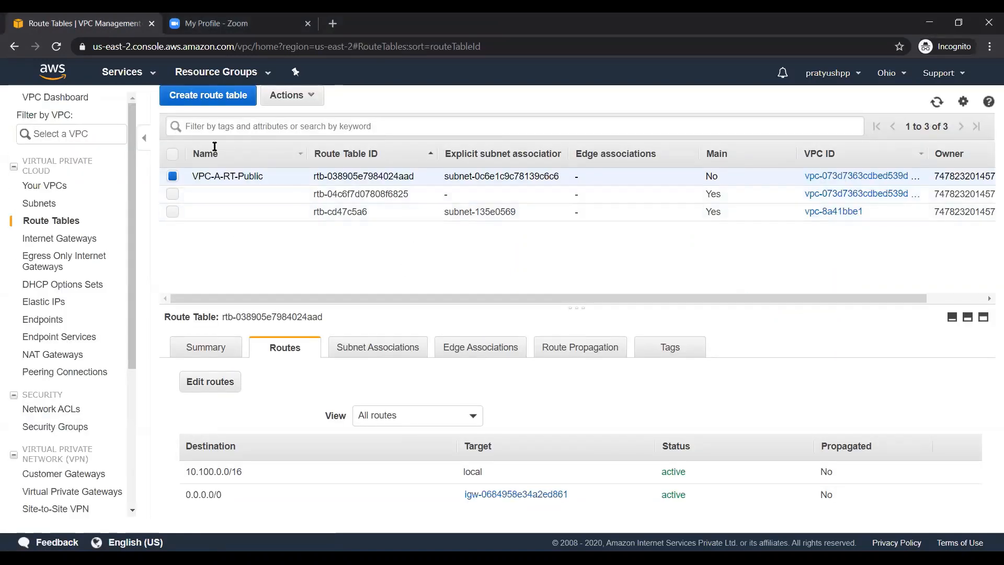
# Step: Create another route table with the name tag VPC-A-RT-Private in VPC-A
pyautogui.click(215, 101)
pyautogui.click(256, 191)
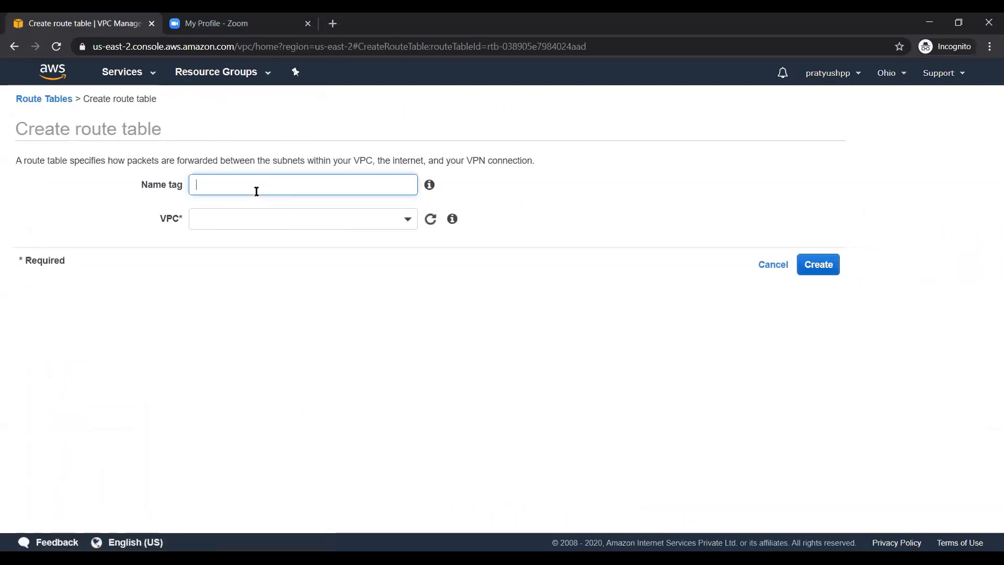
pyautogui.hotkey('alt', 'Tab')
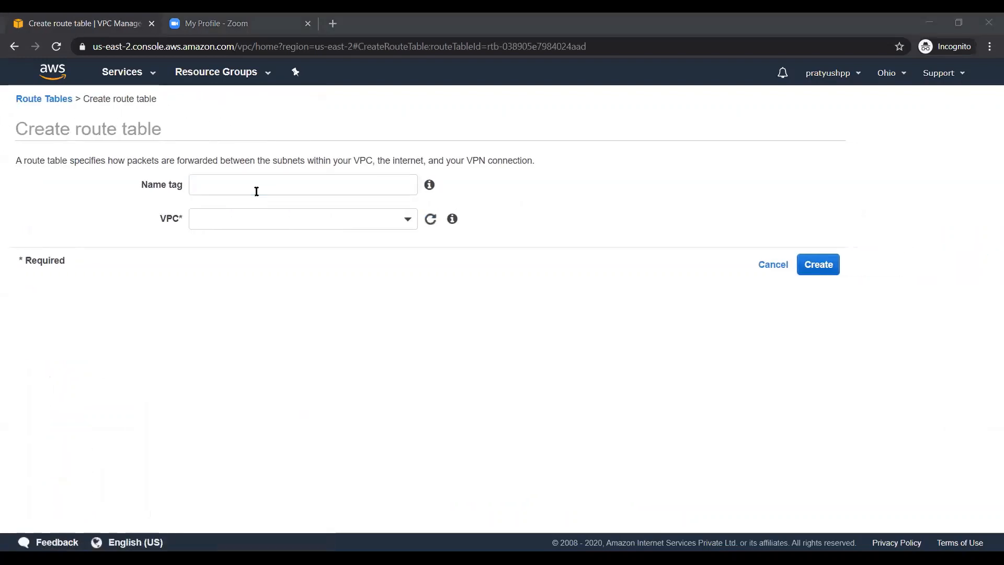
pyautogui.click(271, 189)
pyautogui.write('VPC-')
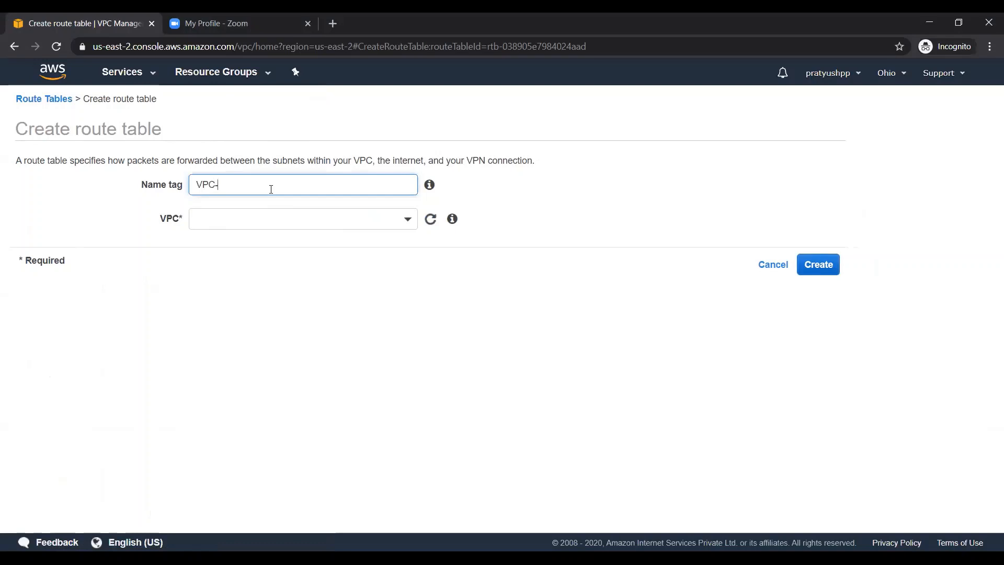
pyautogui.write('A-RT-Private')
pyautogui.press('Tab')
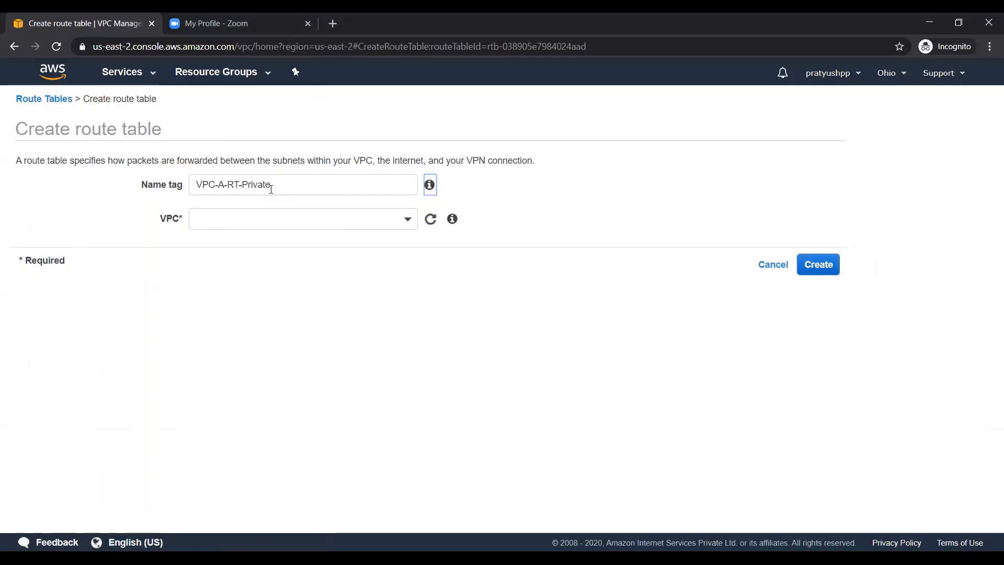
pyautogui.click(287, 217)
pyautogui.click(289, 273)
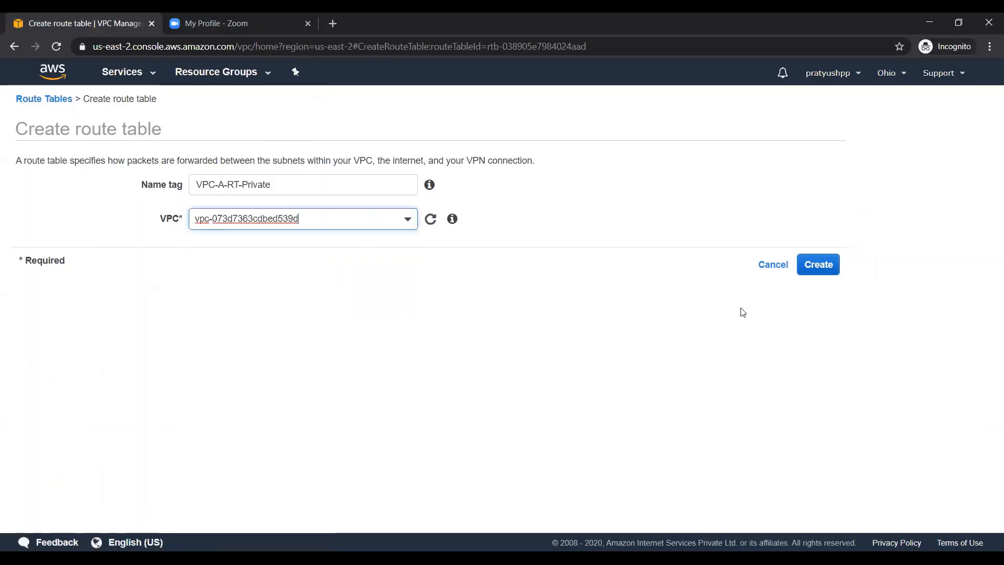
pyautogui.click(818, 264)
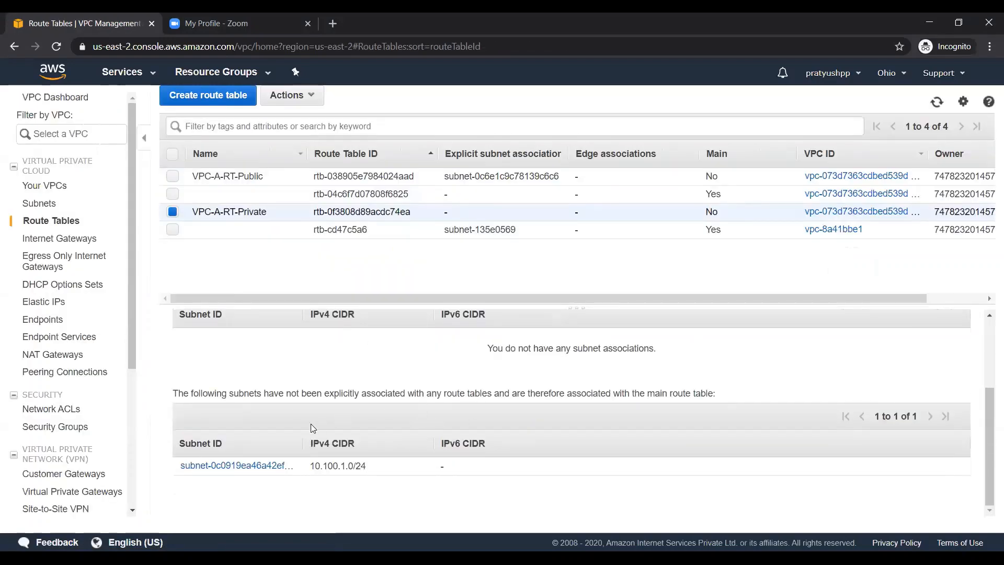
# Step: Associate the subnet VPC-A-Subnet-Private with the VPC-A-RT-Private route table and save the association
pyautogui.scroll(2, 337, 421)
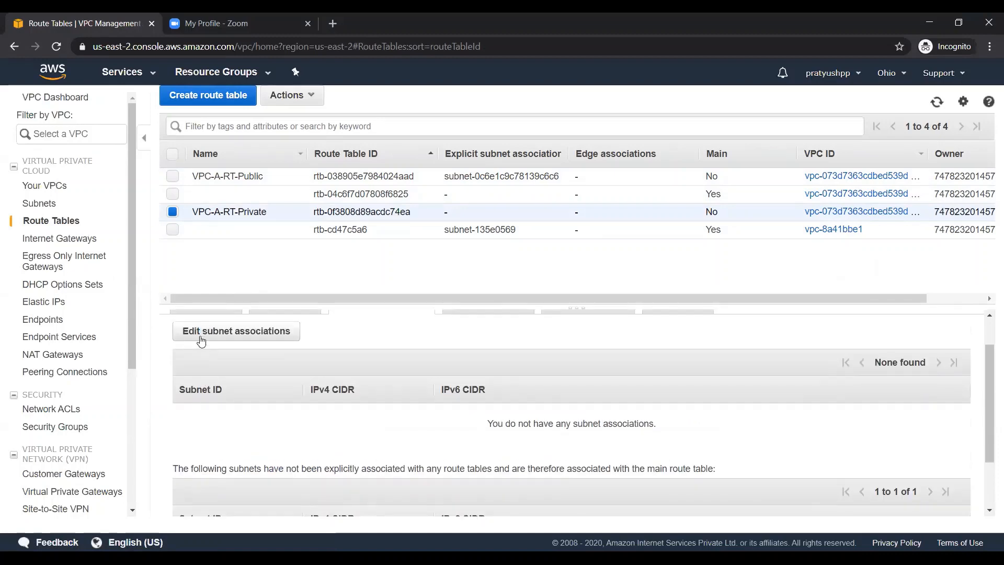
pyautogui.click(236, 331)
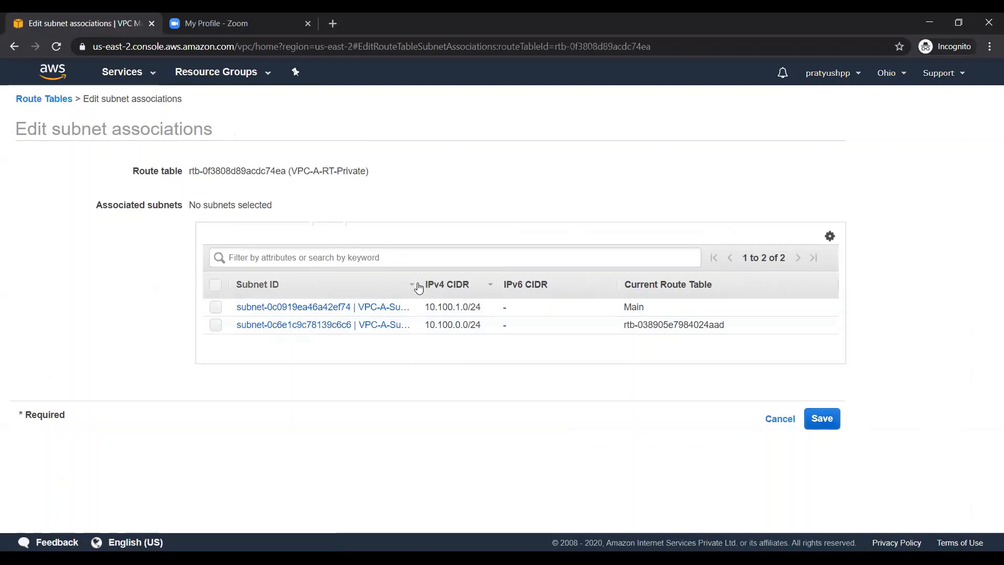
pyautogui.moveTo(416, 283); pyautogui.dragTo(504, 320)
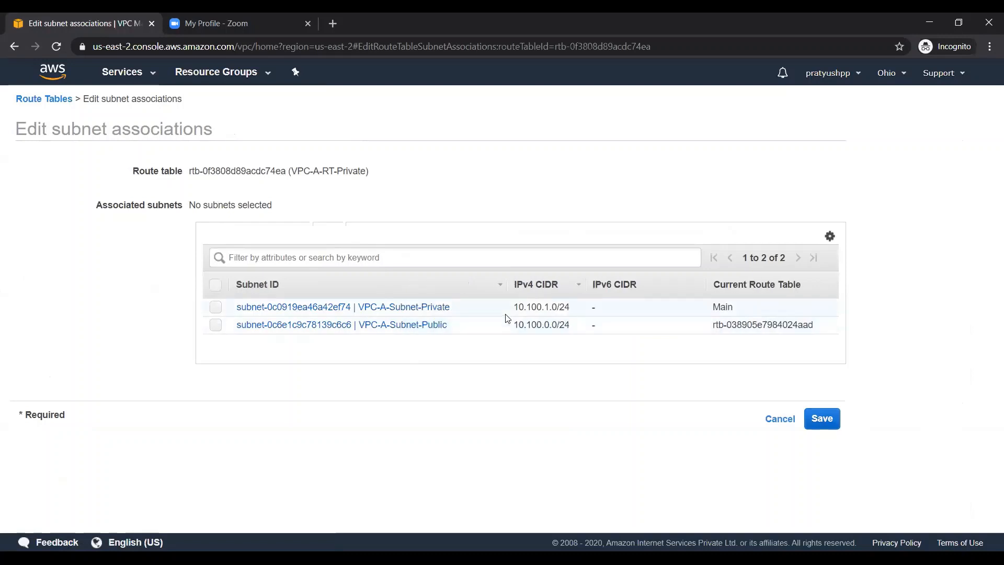
pyautogui.click(213, 310)
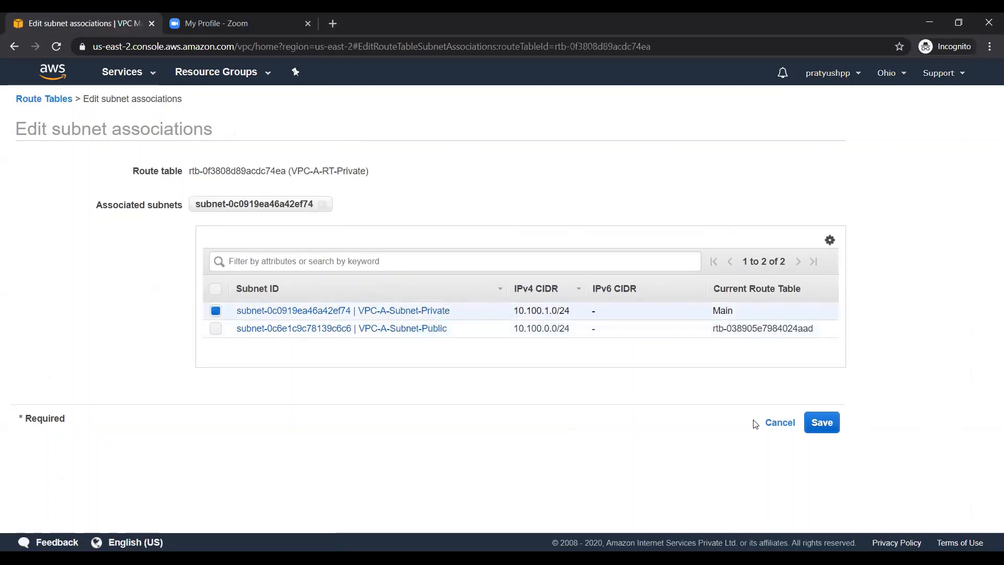
pyautogui.click(821, 419)
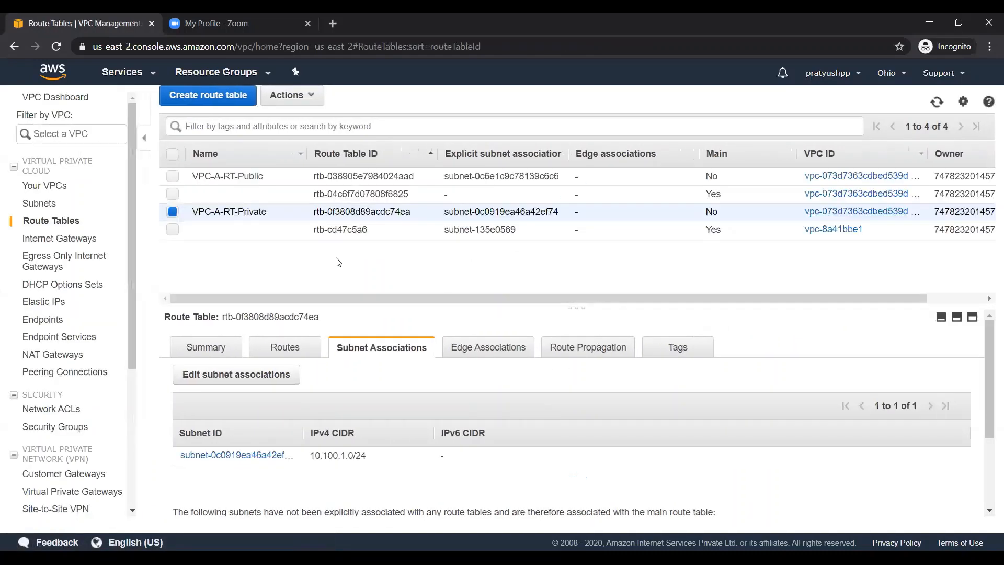
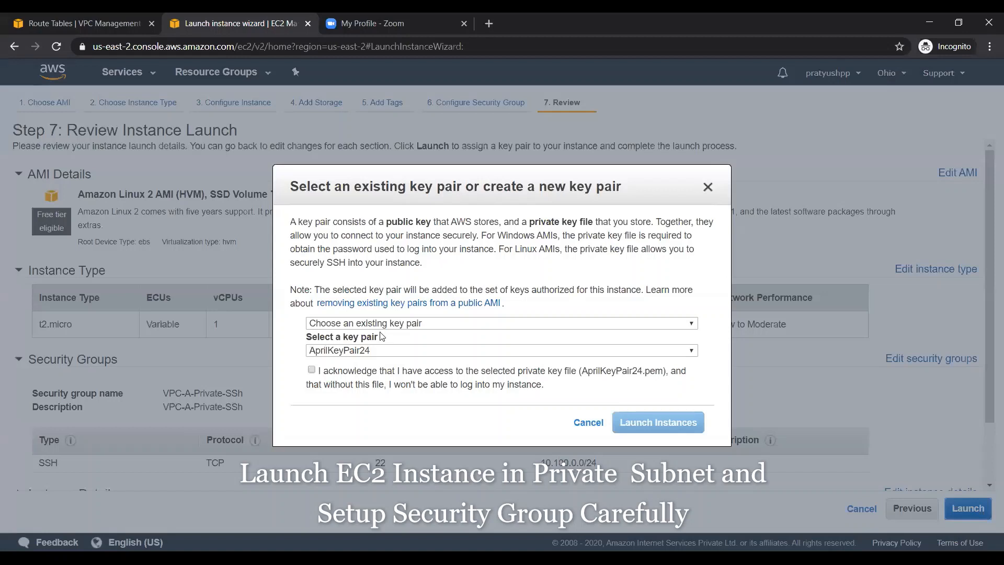
# Step: Launch the private-subnet EC2 instance with the existing key pair SuggestCloudKey, acknowledging access to its private key file
pyautogui.click(360, 351)
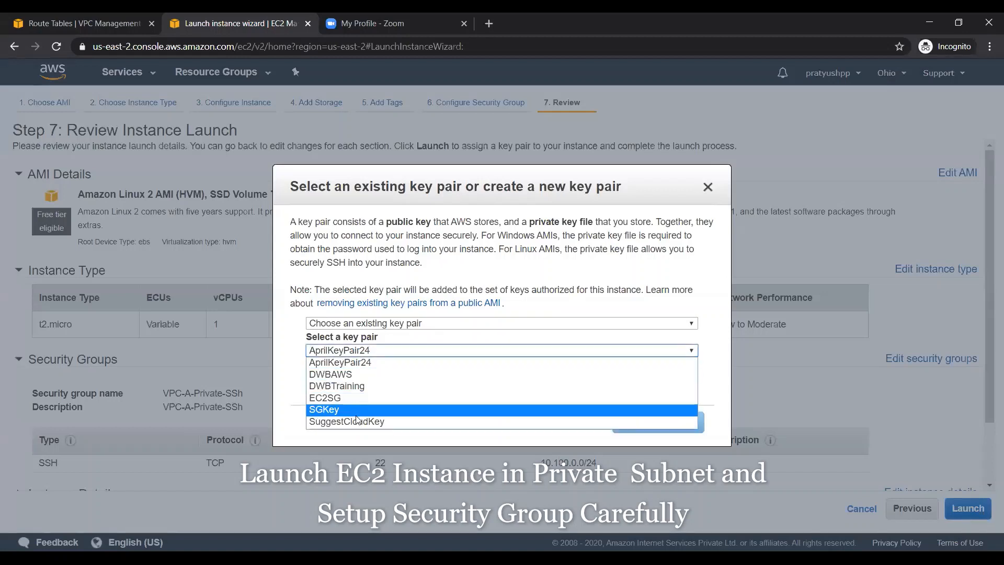
pyautogui.click(358, 412)
pyautogui.press('Down')
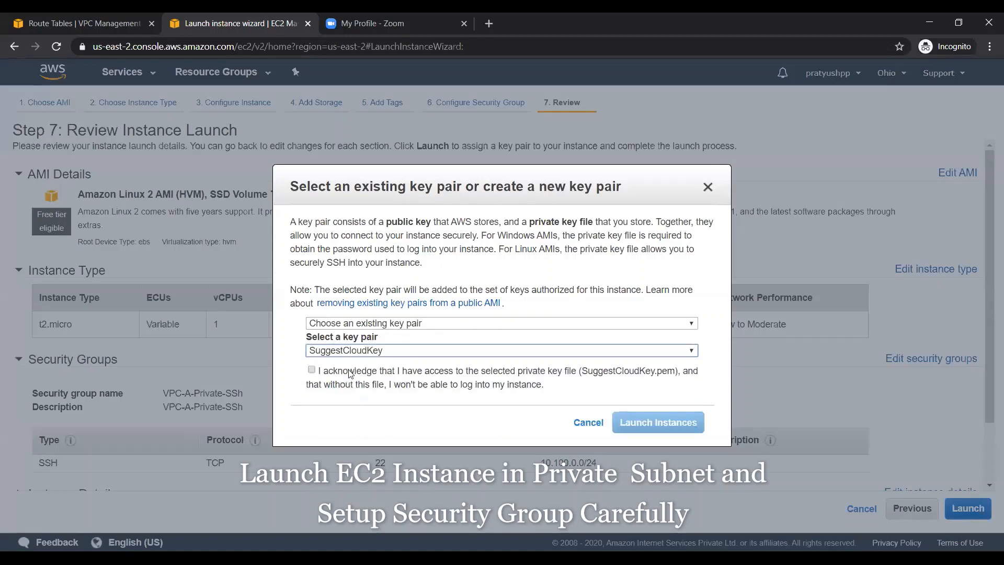
pyautogui.click(311, 370)
pyautogui.click(663, 432)
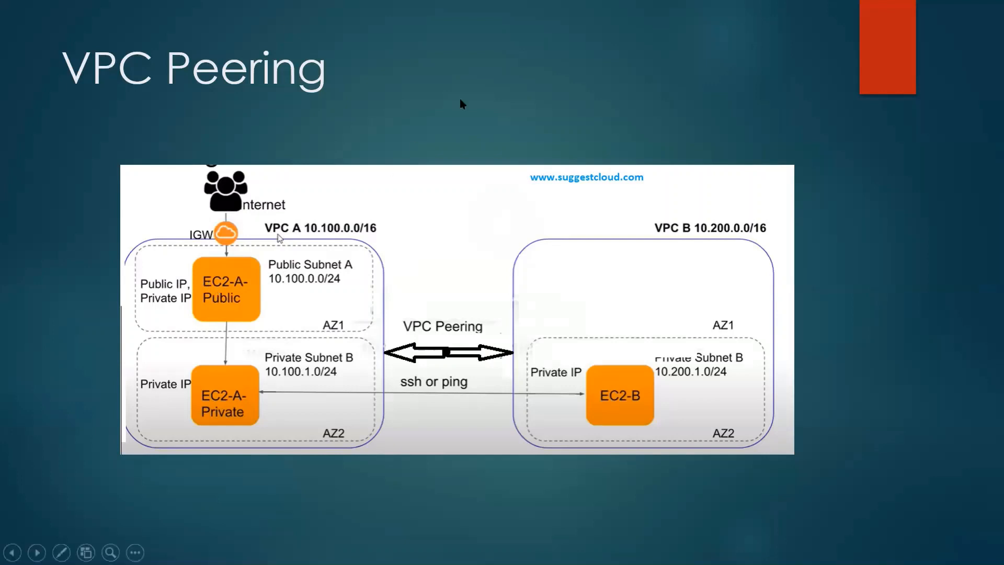
# Step: Switch to the PuTTY session, maximize it, log in to the public EC2 server as ec2-user and check its uptime
pyautogui.hotkey('alt', 'Tab')
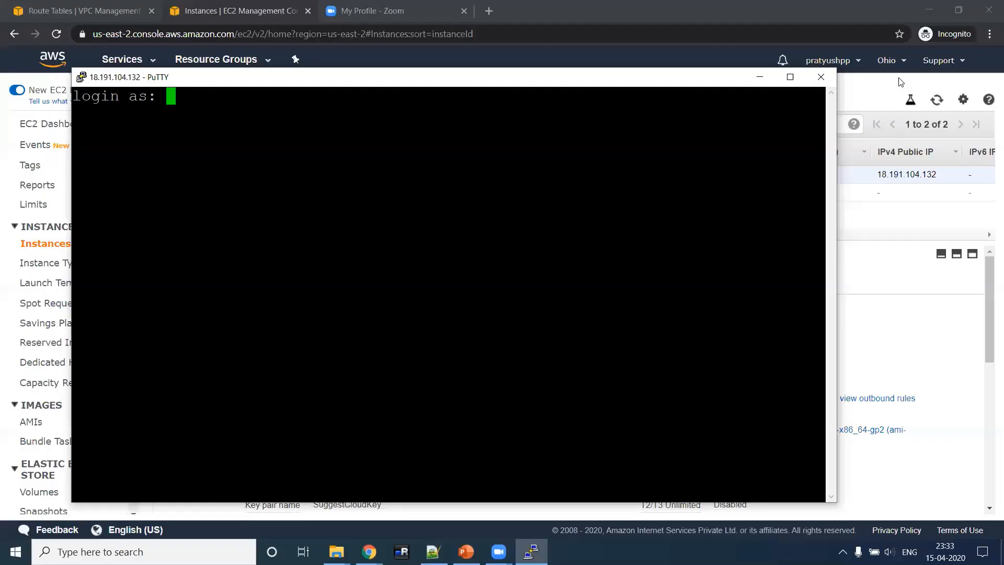
pyautogui.click(790, 77)
pyautogui.write('e')
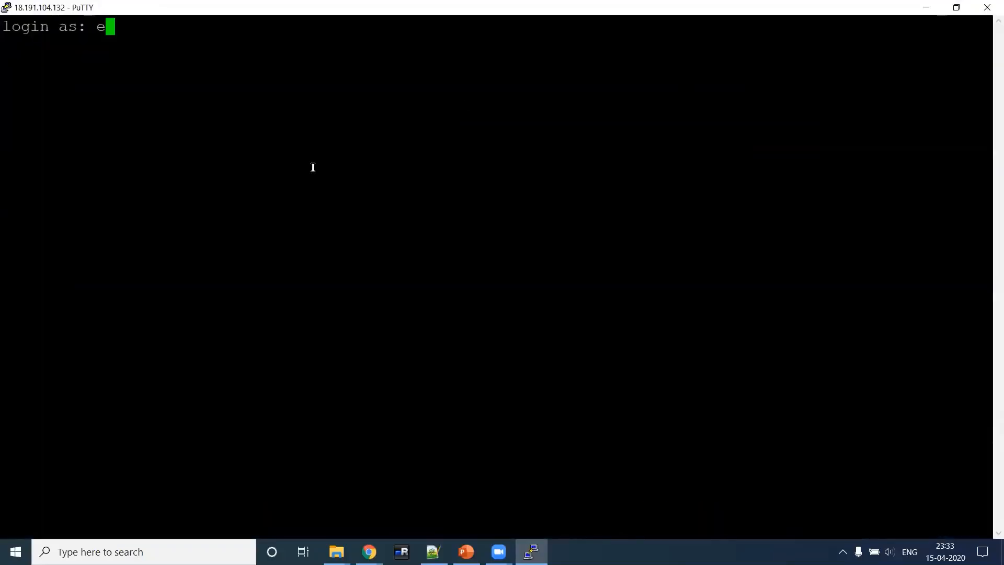
pyautogui.write('c2-')
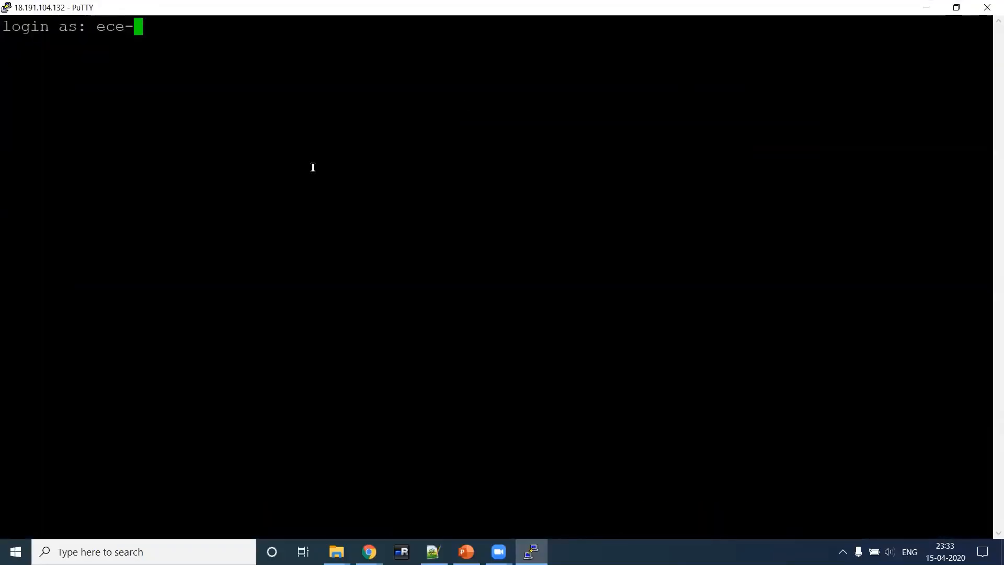
pyautogui.press('BackSpace')
pyautogui.press('BackSpace')
pyautogui.write('2-user')
pyautogui.press('Return')
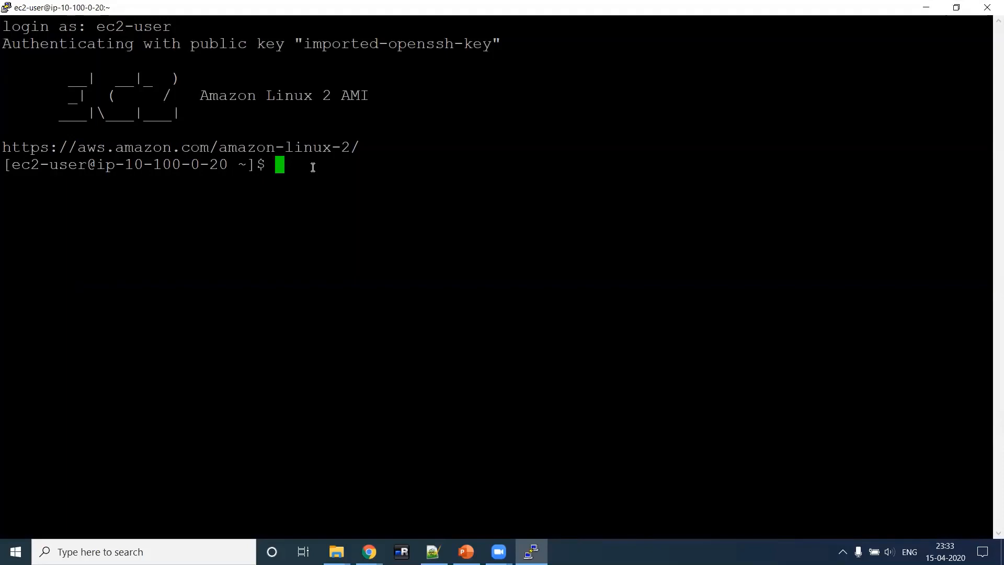
pyautogui.write('uptime')
pyautogui.press('Return')
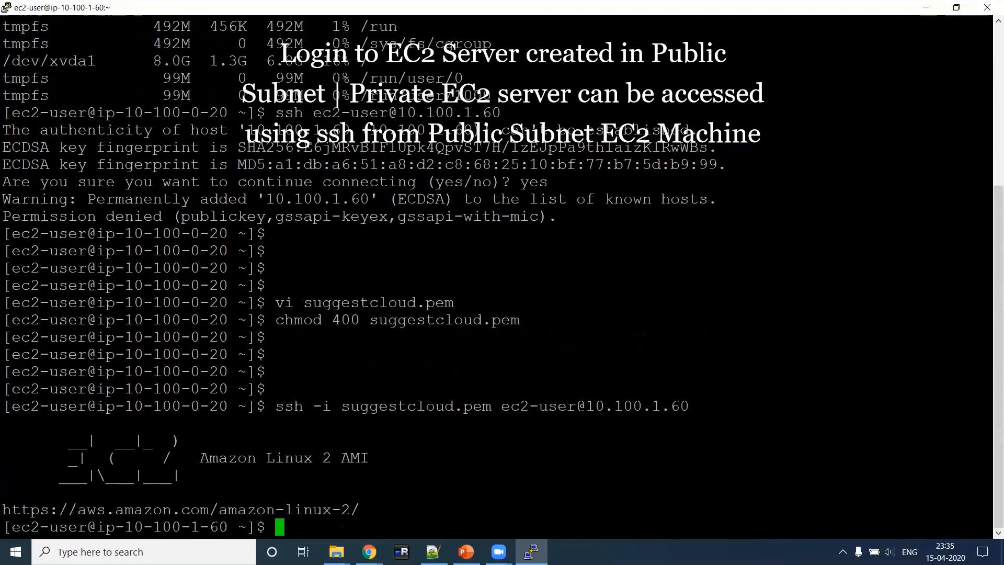
# Step: Check the uptime of the private EC2 server 10.100.1.60 in the open SSH session
pyautogui.press('Return')
pyautogui.press('Return')
pyautogui.press('Return')
pyautogui.press('Return')
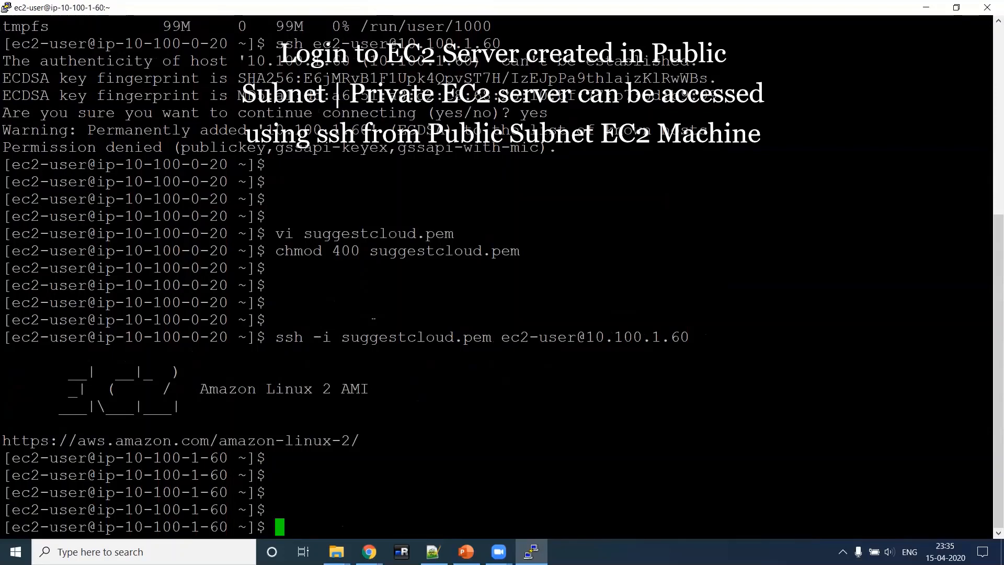
pyautogui.write('uptime')
pyautogui.press('Return')
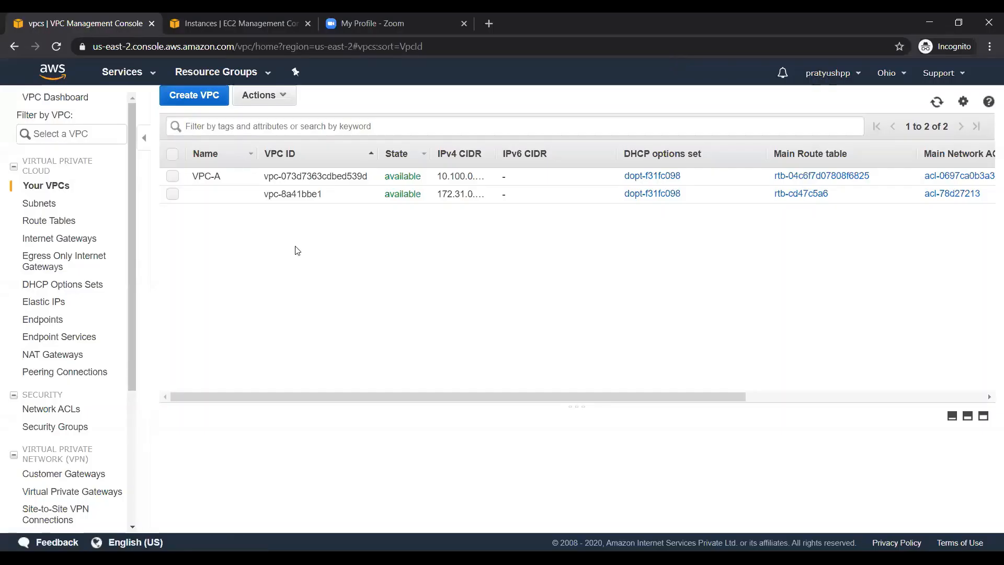
# Step: Create a second VPC with the name tag VPC-B and the IPv4 CIDR block 10.200.0.0/16
pyautogui.click(219, 100)
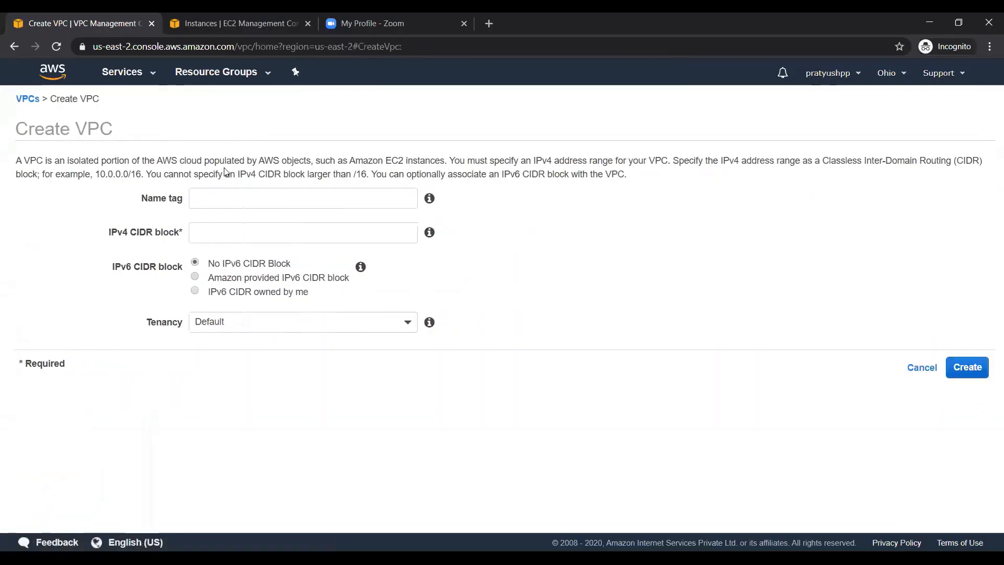
pyautogui.click(225, 196)
pyautogui.write('10.200.0.0/16')
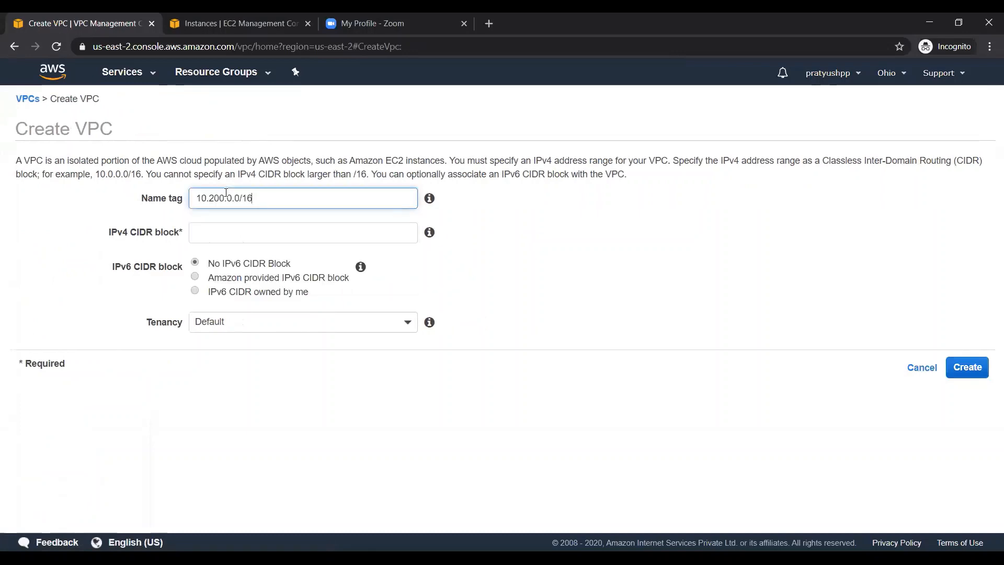
pyautogui.hotkey('ctrl', 'a')
pyautogui.hotkey('ctrl', 'c')
pyautogui.press('BackSpace')
pyautogui.write('VPC')
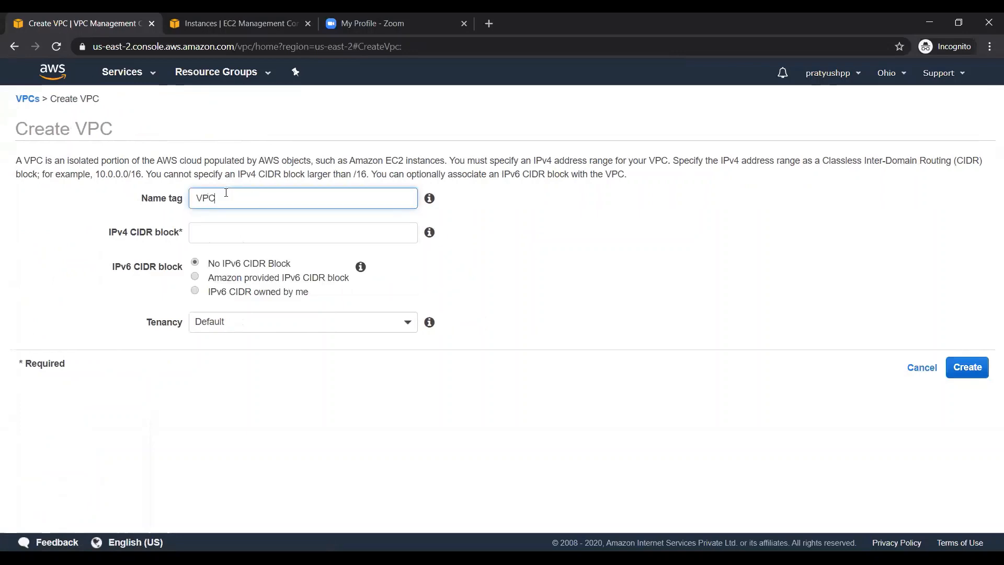
pyautogui.write('-B')
pyautogui.press('Tab')
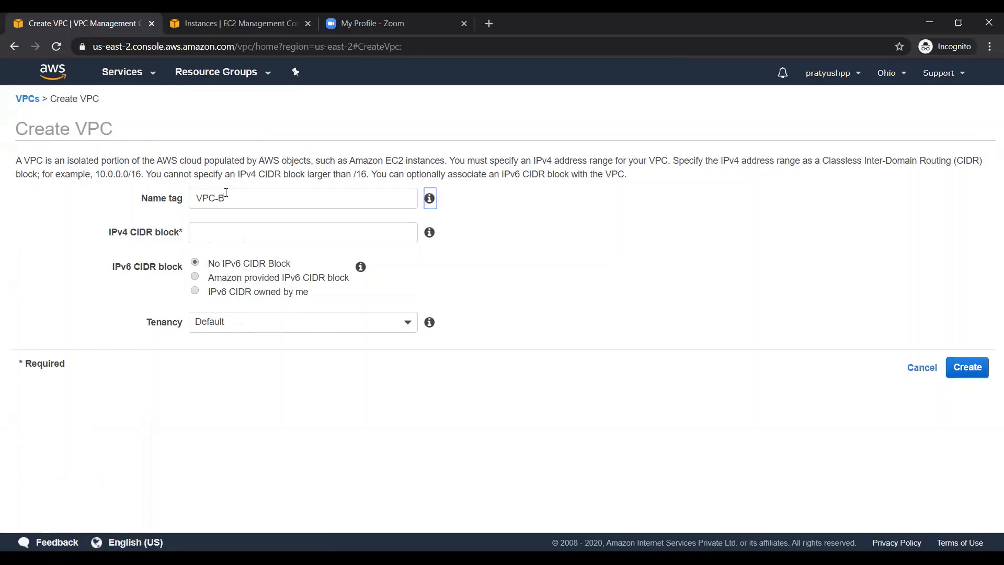
pyautogui.press('Tab')
pyautogui.hotkey('ctrl', 'v')
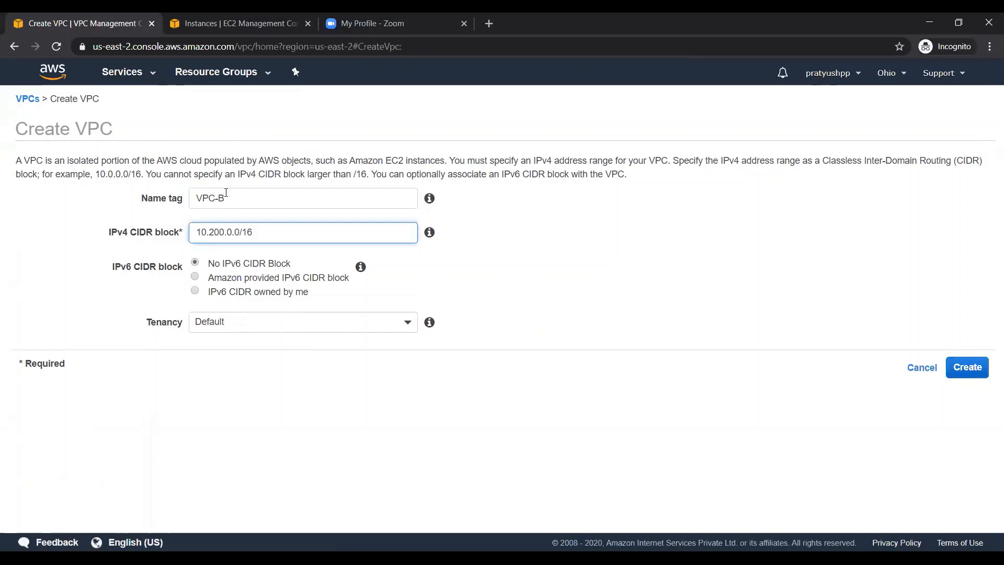
pyautogui.click(968, 369)
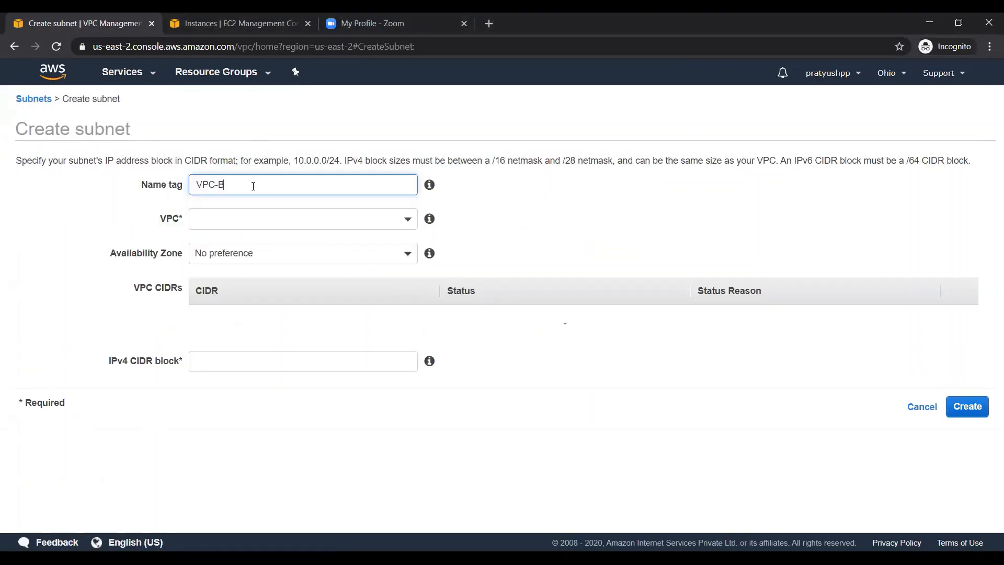
# Step: Create the subnet VPC-B-Subnet-Private in VPC-B with the IPv4 CIDR block 10.200.1.0/24
pyautogui.write('Subnet-Private')
pyautogui.click(276, 221)
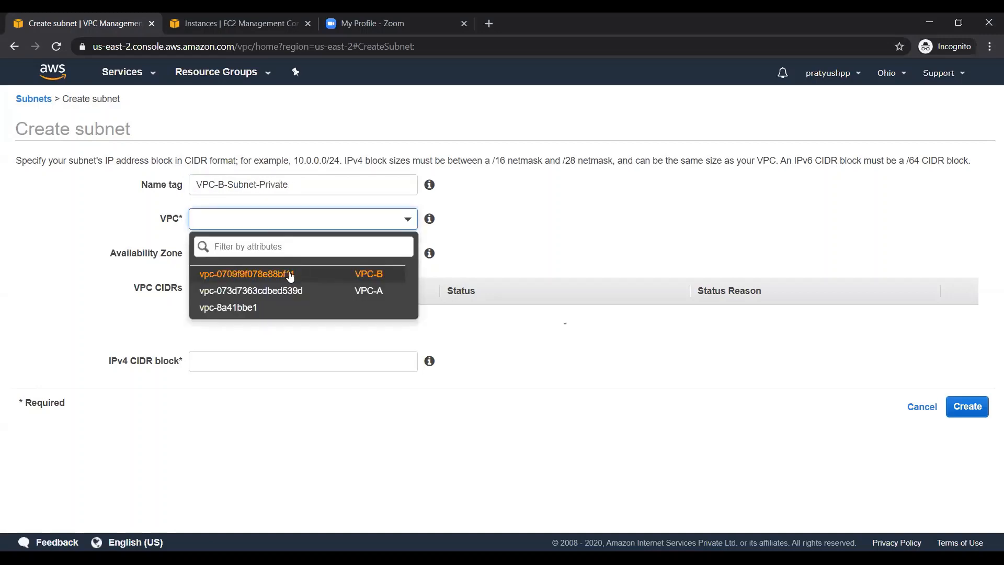
pyautogui.click(283, 275)
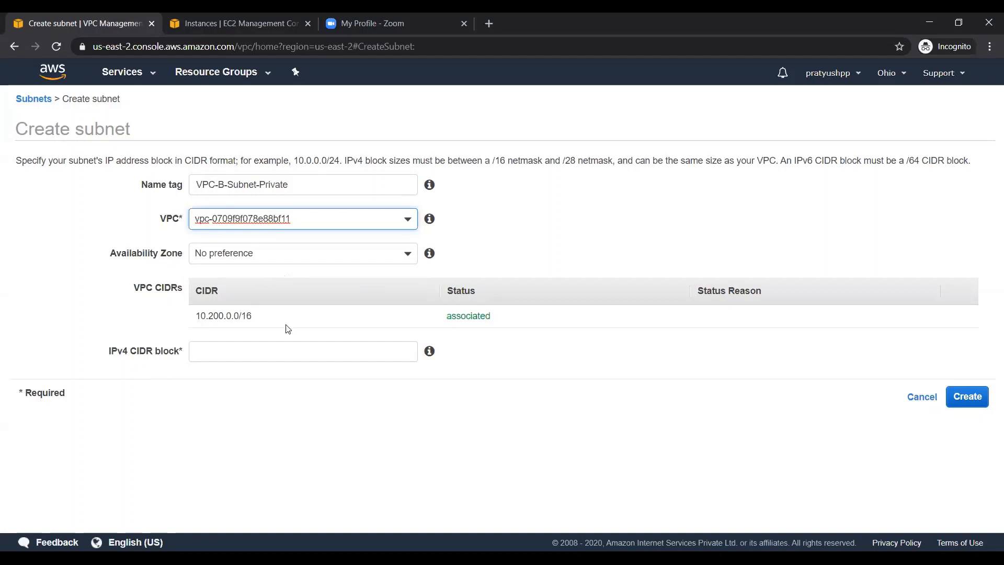
pyautogui.click(268, 348)
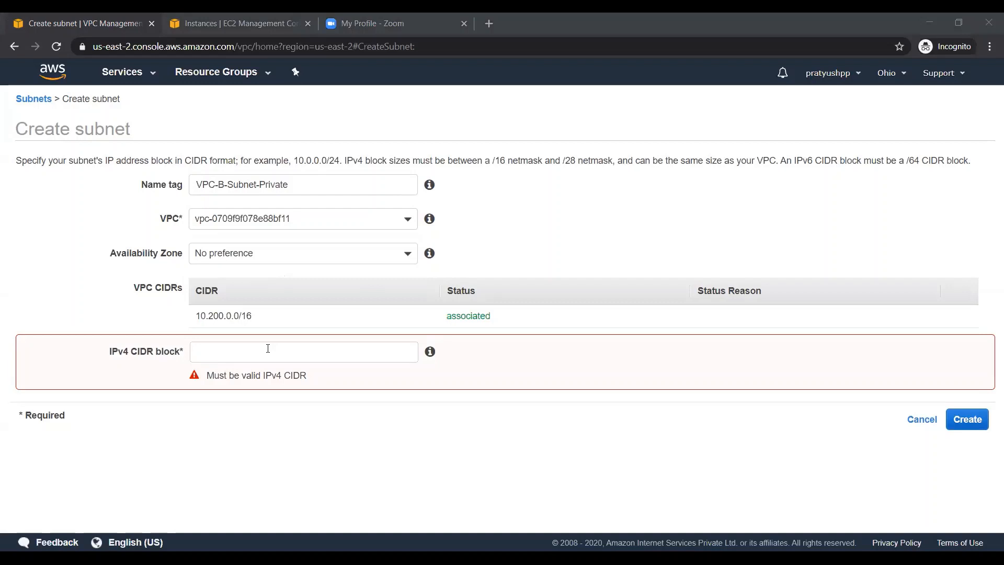
pyautogui.click(268, 348)
pyautogui.write('10.200.1.0/24')
pyautogui.click(977, 405)
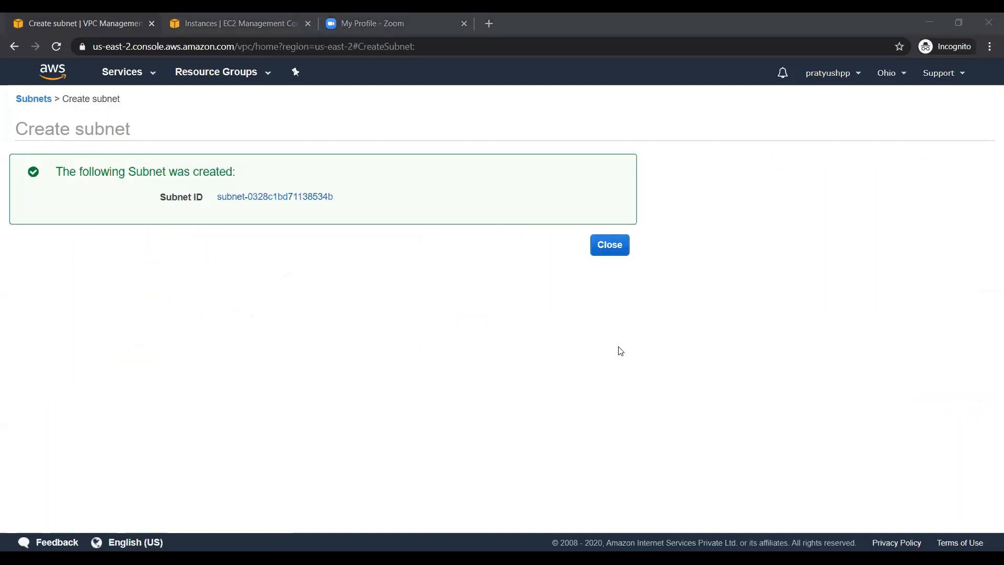
pyautogui.click(608, 244)
# Step: Create a route table with the name tag VPC-B-RT-Private in VPC-B
pyautogui.click(58, 225)
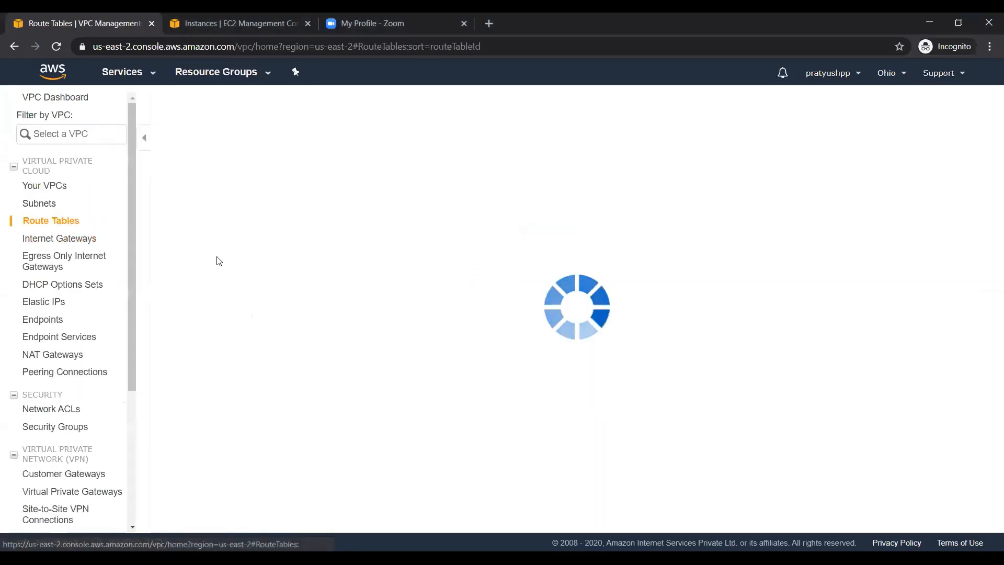
pyautogui.click(207, 95)
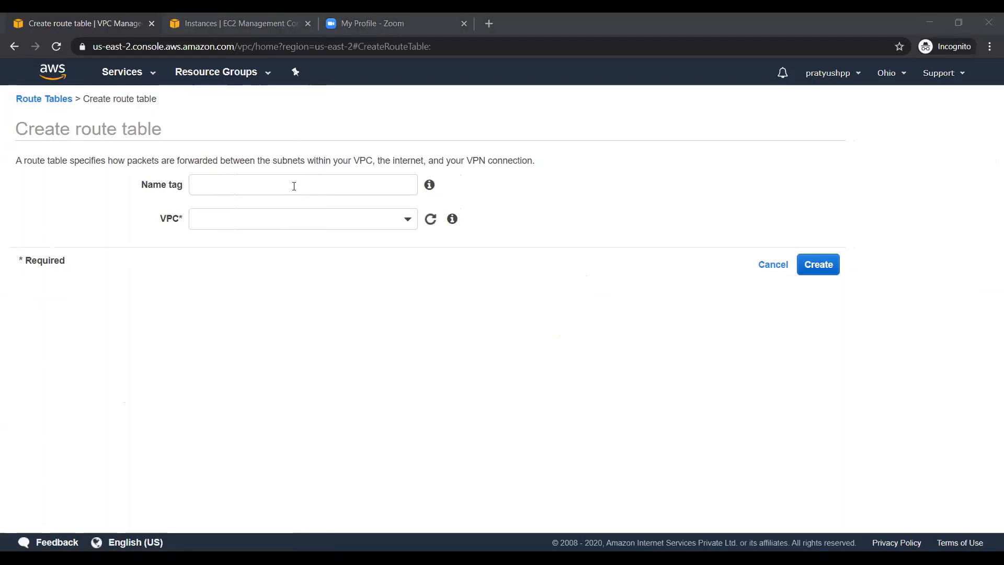
pyautogui.click(242, 182)
pyautogui.write('V')
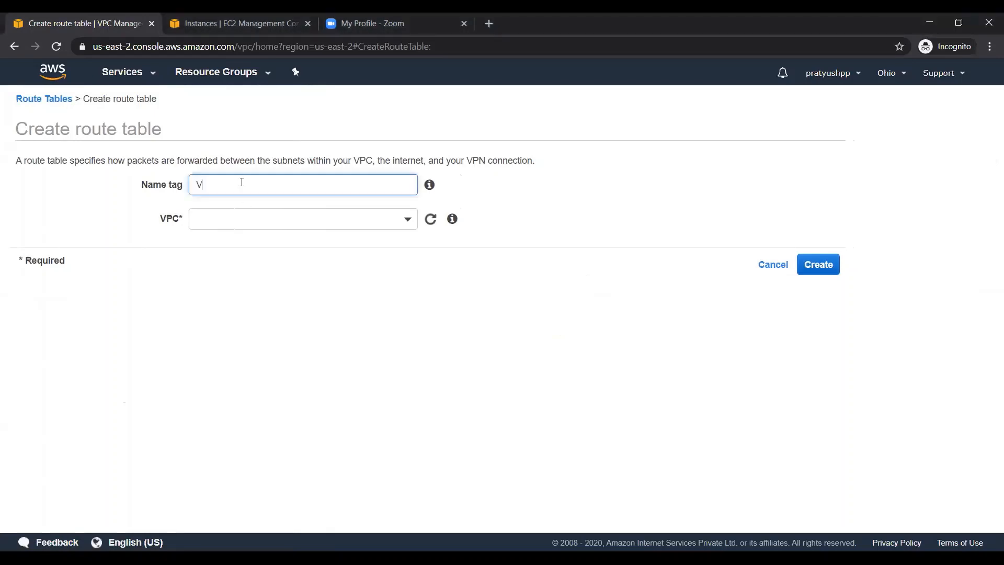
pyautogui.write('PC-B-RT')
pyautogui.hotkey('alt', 'Tab')
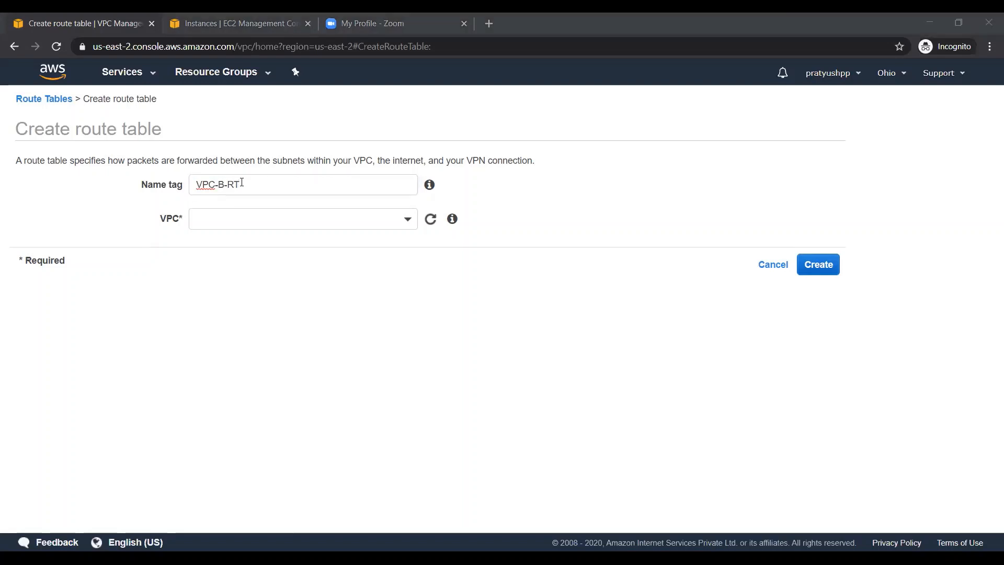
pyautogui.click(242, 181)
pyautogui.write('-Private')
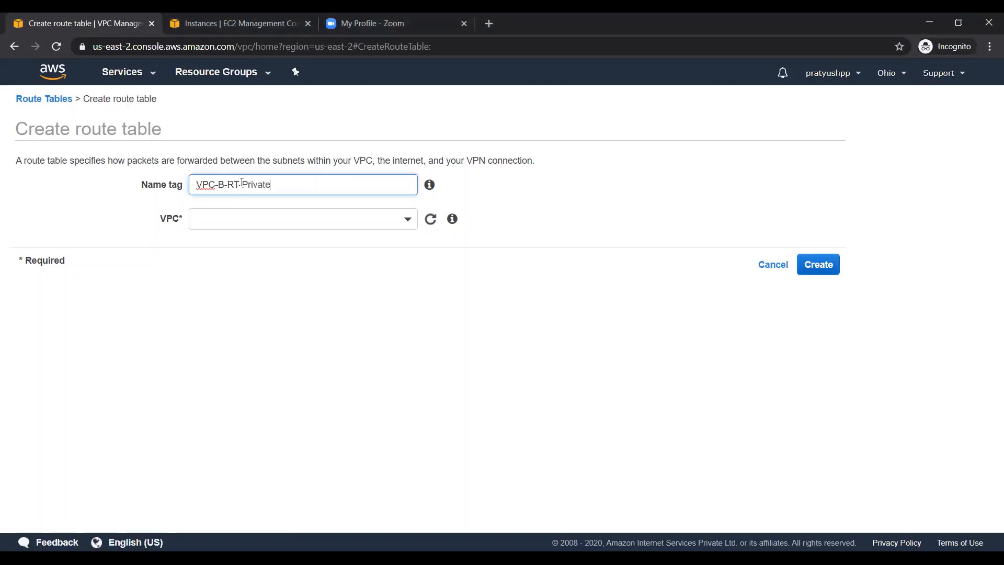
pyautogui.click(272, 217)
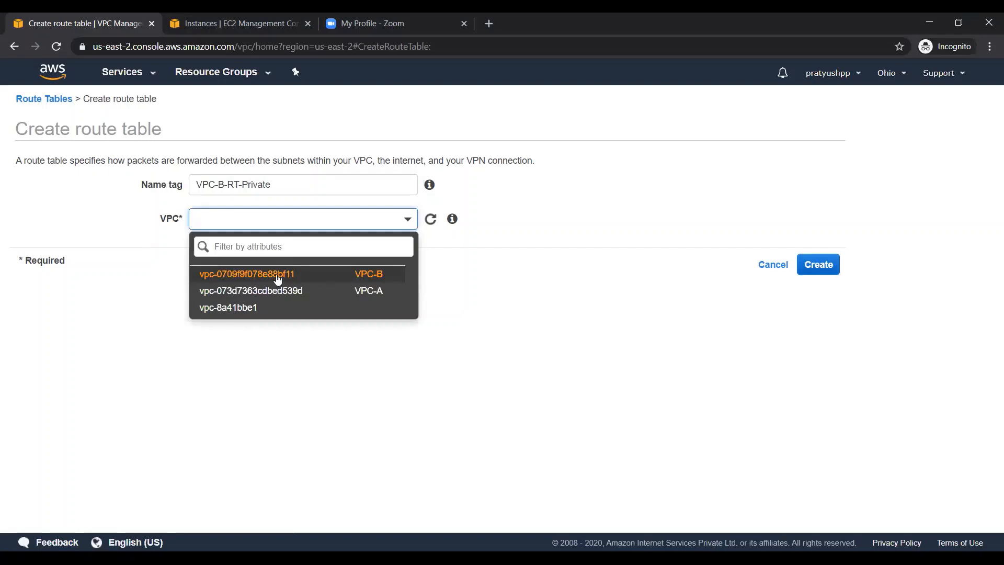
pyautogui.click(277, 275)
pyautogui.click(818, 267)
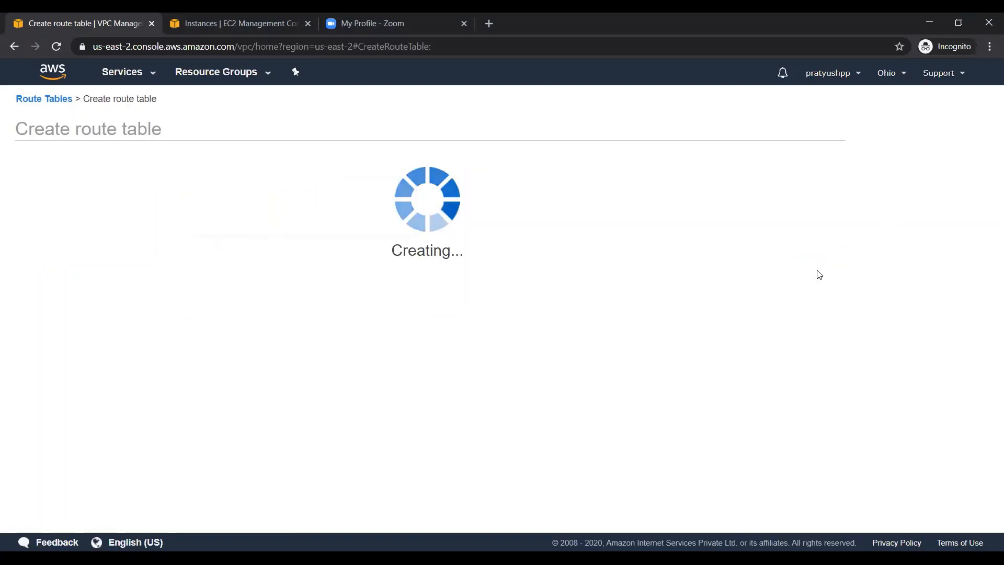
pyautogui.click(620, 250)
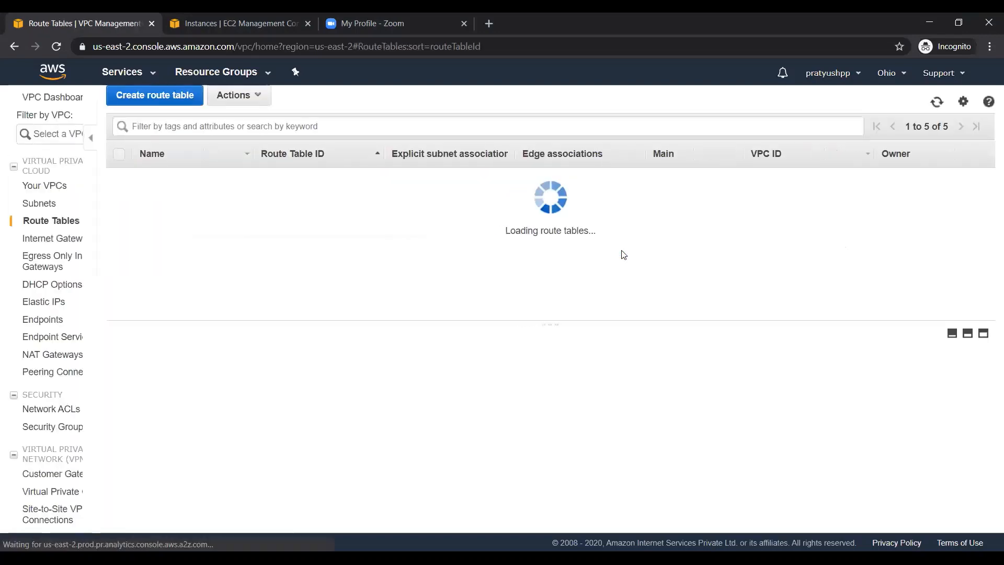
# Step: View the routes of the VPC-B-RT-Private route table and start launching a new EC2 instance
pyautogui.click(294, 366)
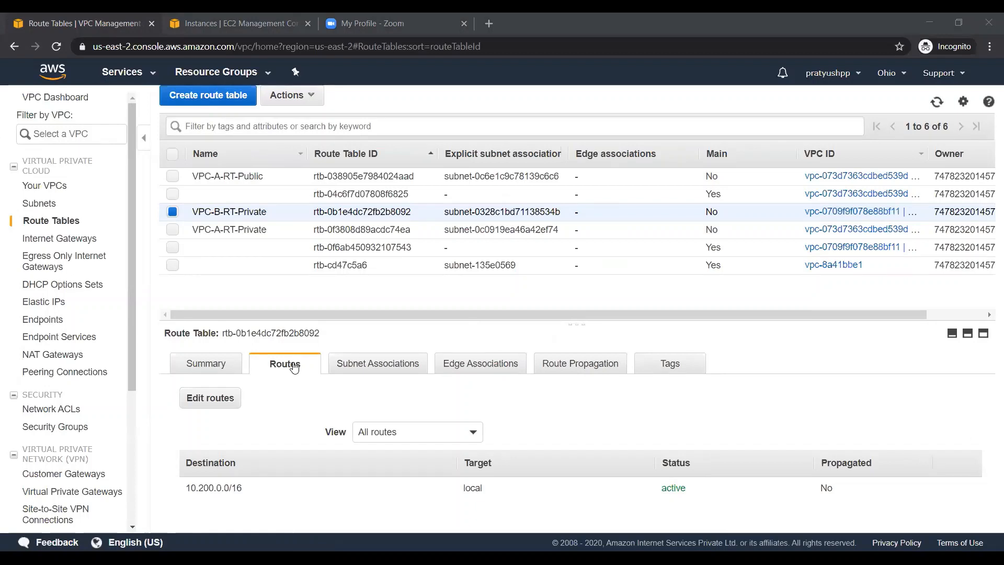
pyautogui.click(263, 20)
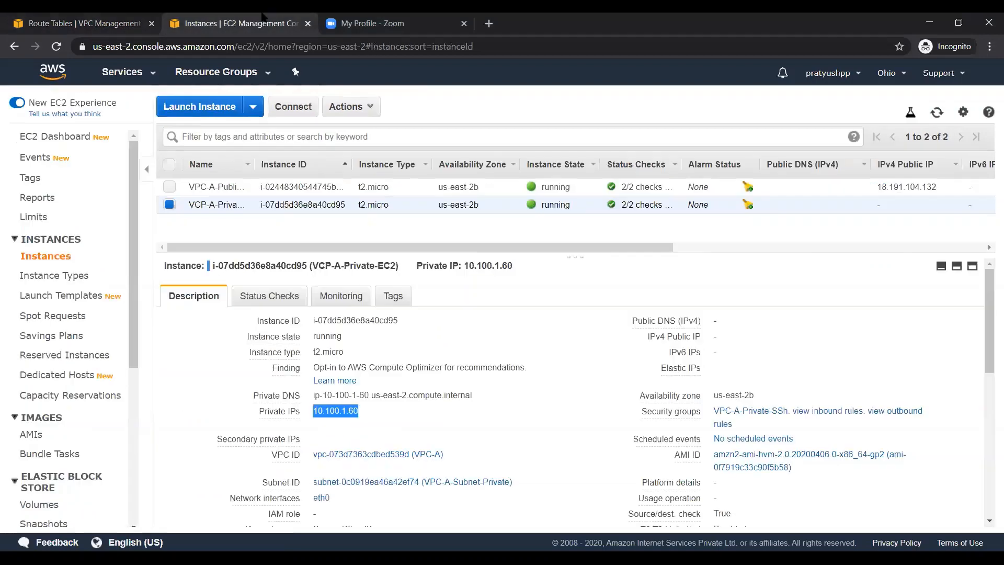
pyautogui.click(206, 110)
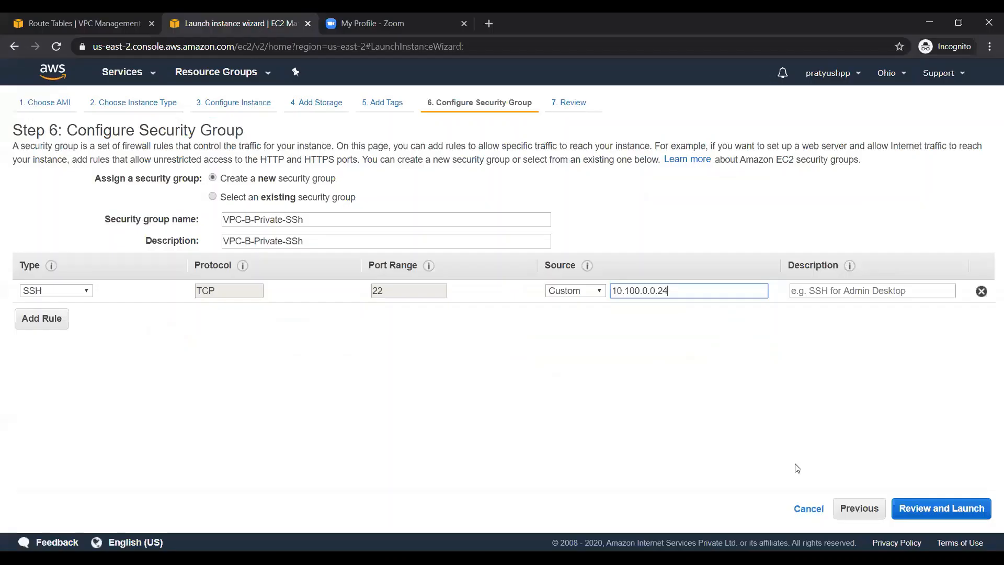
# Step: Change the source of the SSH rule in the new security group VPC-B-Private-SSh to 10.100.1.0.24
pyautogui.press('Left')
pyautogui.press('Left')
pyautogui.press('Left')
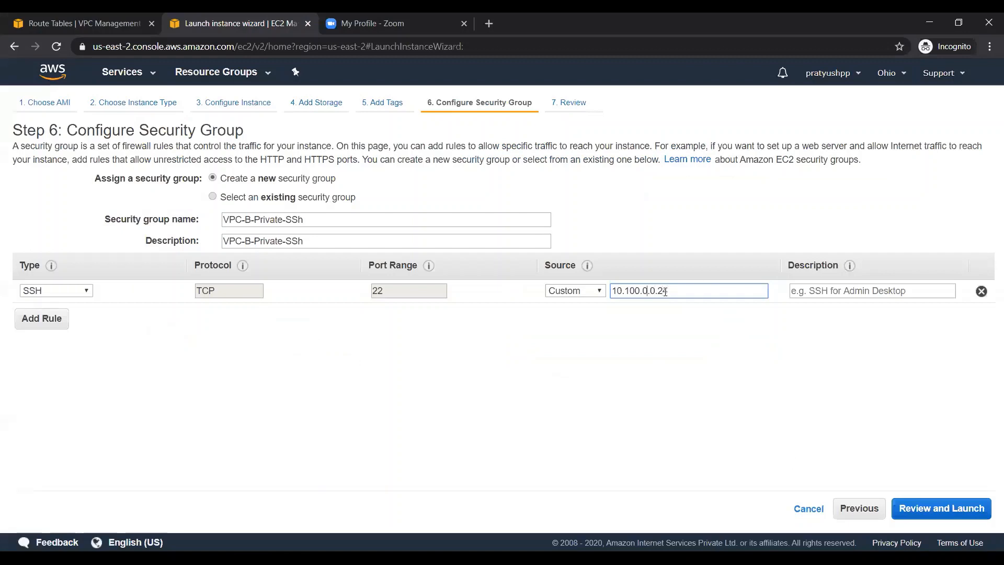
pyautogui.press('BackSpace')
pyautogui.write('1')
pyautogui.hotkey('alt', 'Tab')
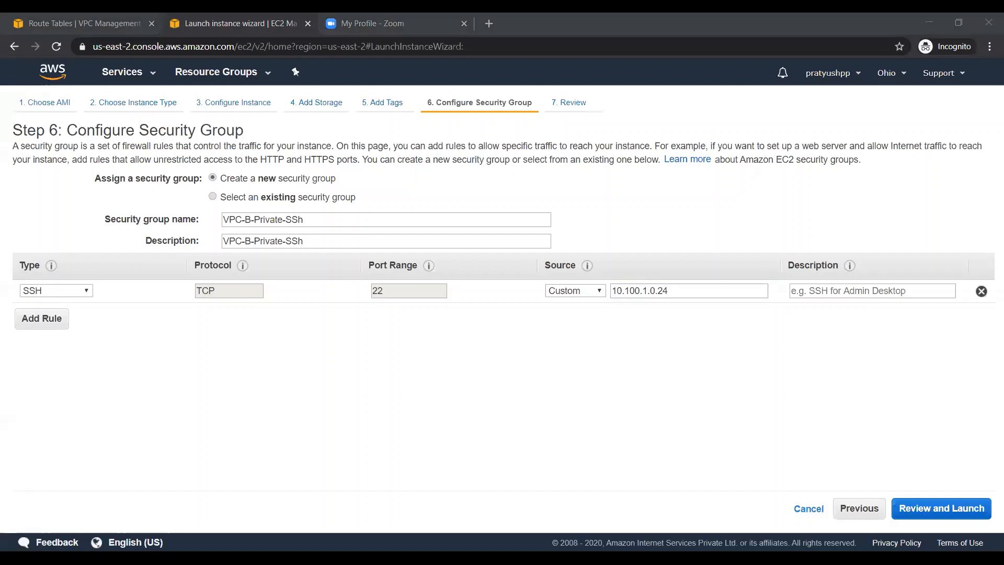
pyautogui.click(497, 333)
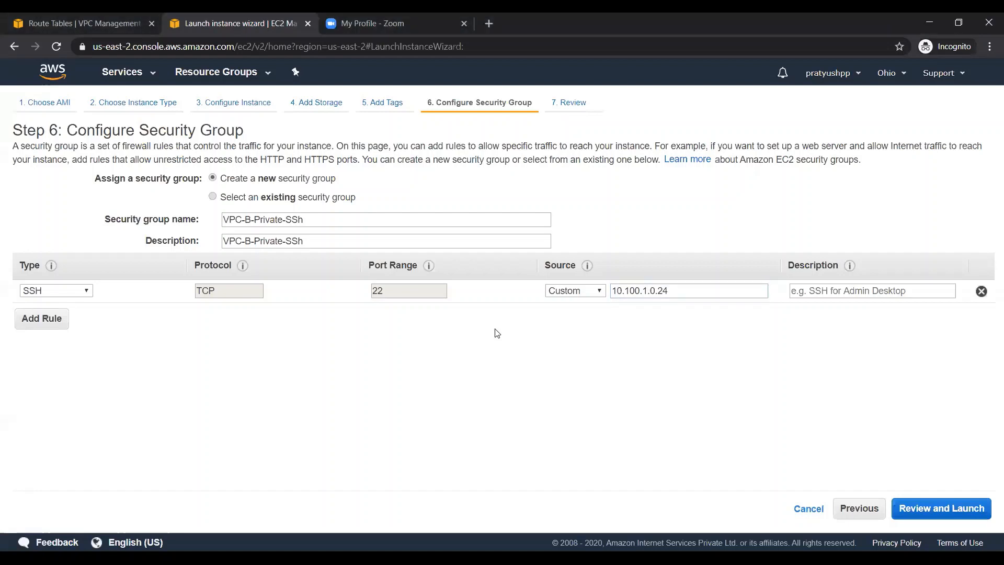
# Step: Add a second rule of type All ICMP - IPv4 to the VPC-B-Private-SSh security group
pyautogui.click(54, 322)
pyautogui.click(66, 319)
pyautogui.press('Down')
pyautogui.press('Down')
pyautogui.press('Down')
pyautogui.press('Down')
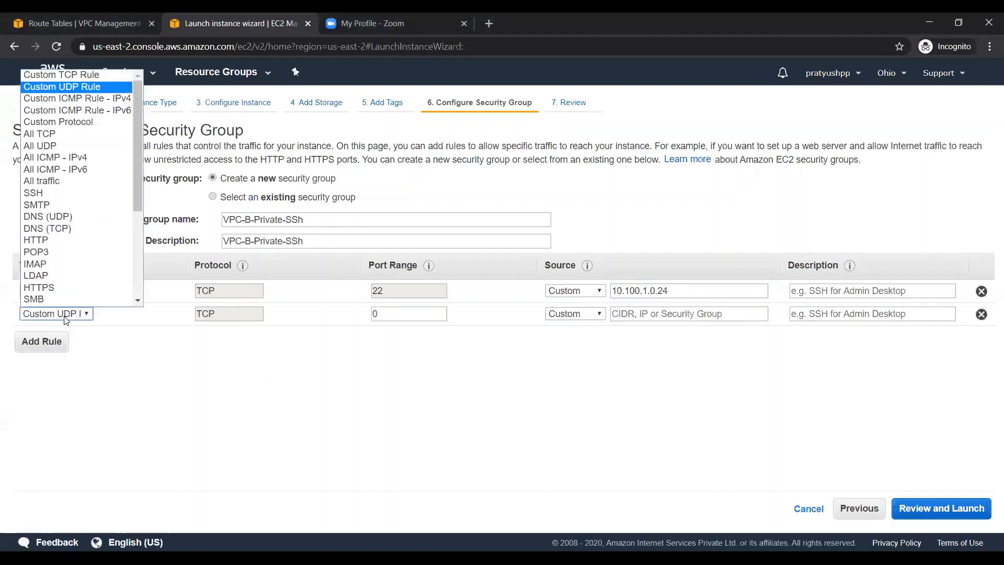
pyautogui.press('Down')
pyautogui.press('Down')
pyautogui.press('Down')
pyautogui.press('Return')
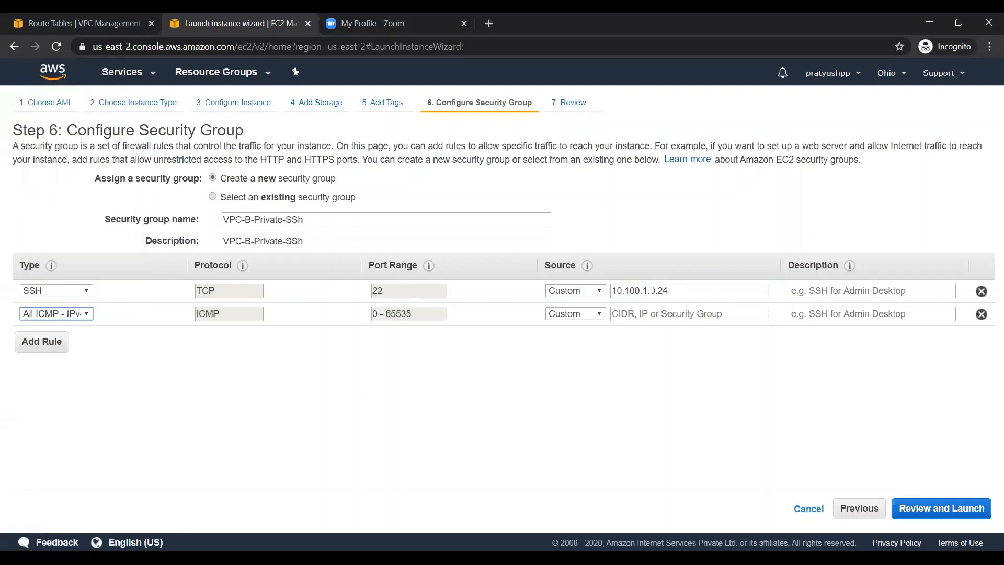
# Step: Copy the SSH rule's custom source into the source of the All ICMP - IPv4 rule
pyautogui.moveTo(673, 293); pyautogui.dragTo(589, 292)
pyautogui.hotkey('ctrl', 'c')
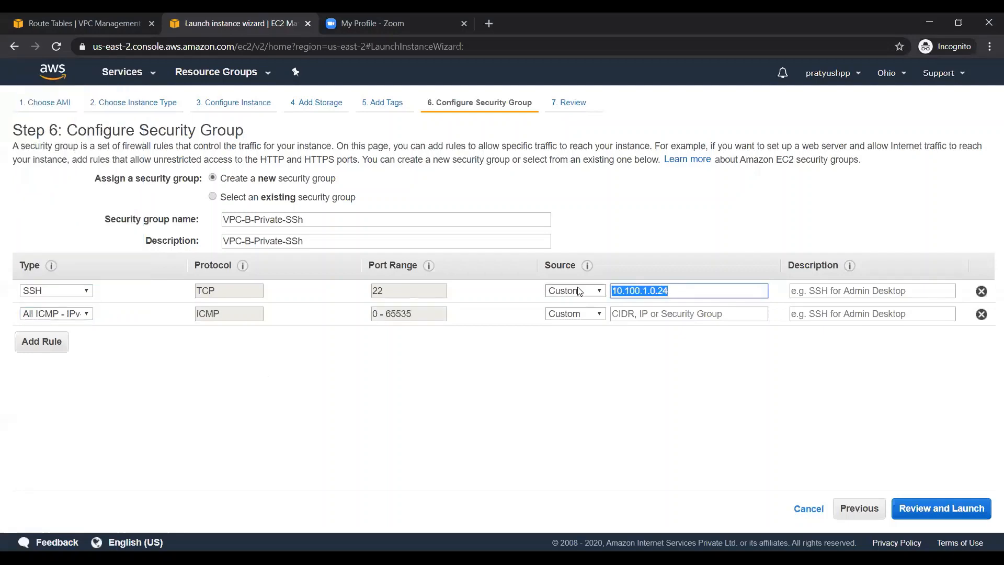
pyautogui.click(653, 313)
pyautogui.hotkey('ctrl', 'v')
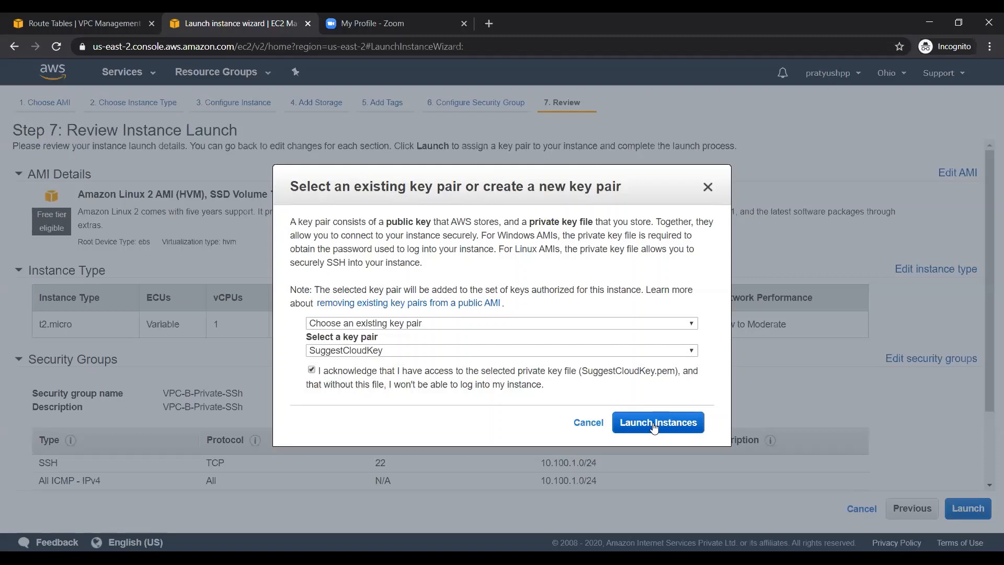
# Step: Launch the instance with the existing key pair SuggestCloudKey and copy the new VPC-B private instance's private IP
pyautogui.click(654, 426)
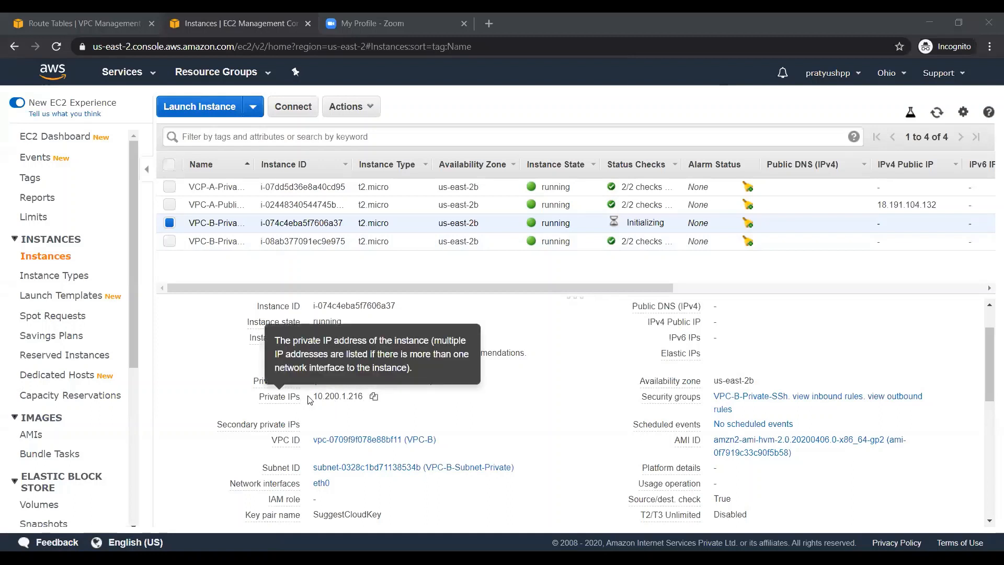
pyautogui.click(374, 397)
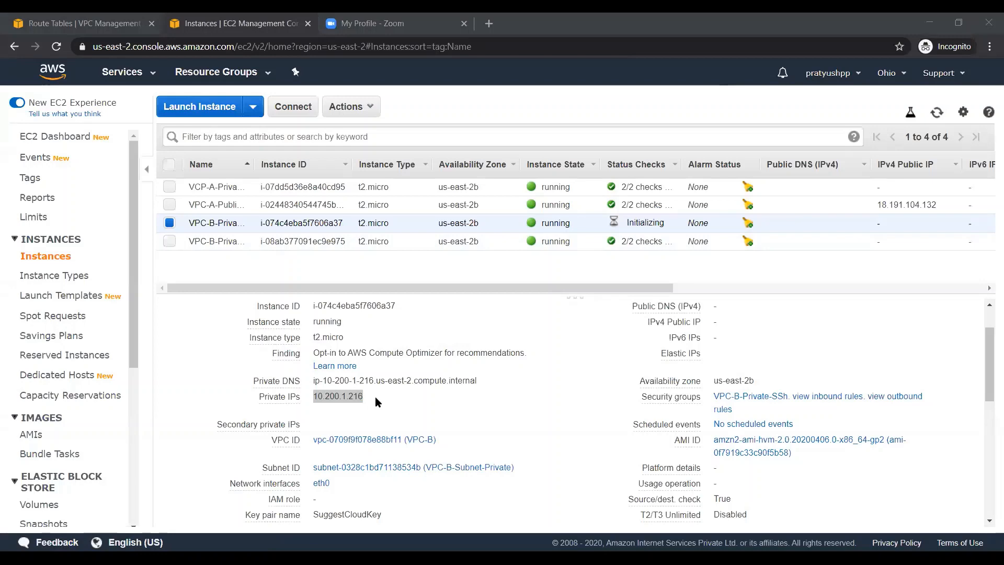
pyautogui.hotkey('alt', 'Tab')
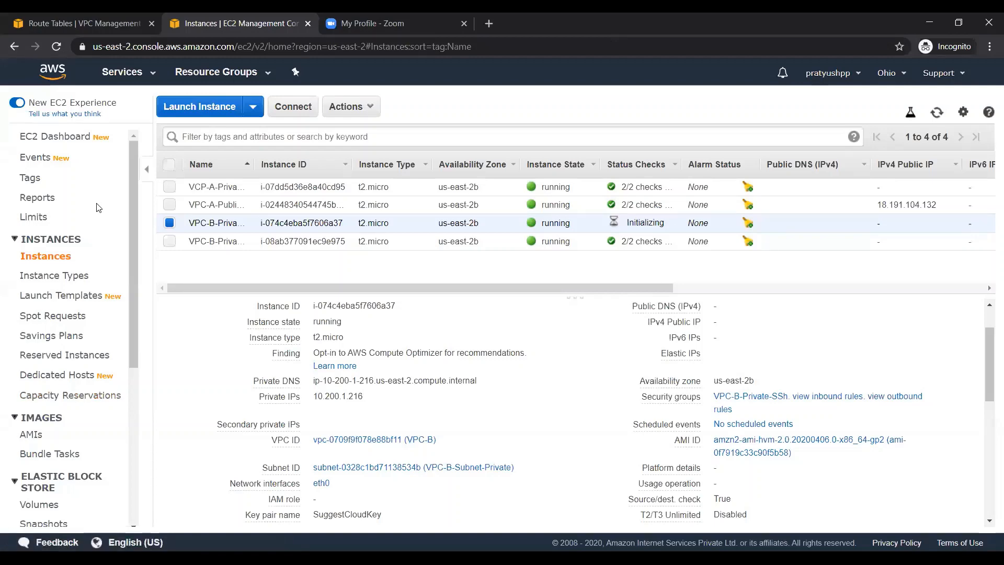
# Step: Start a new VPC peering connection with the name tag VPC-A-To-VPC-B-Peering
pyautogui.hotkey('ctrl', 'shift', 'Tab')
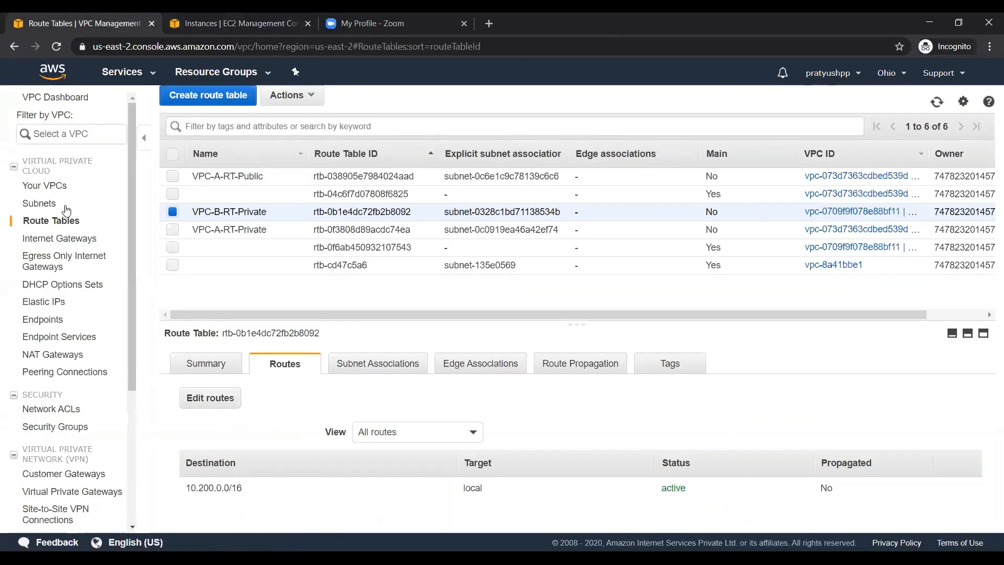
pyautogui.click(50, 372)
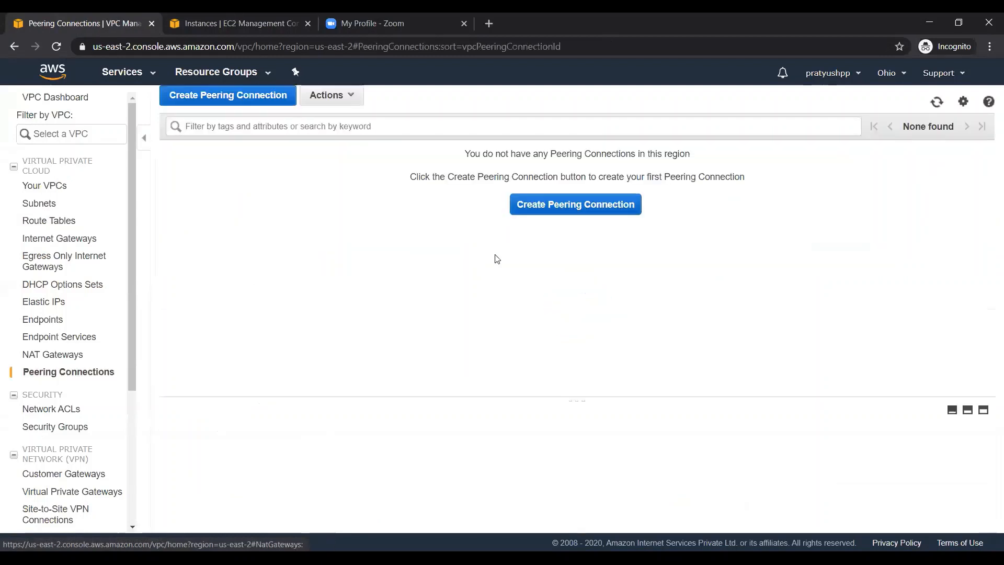
pyautogui.click(572, 206)
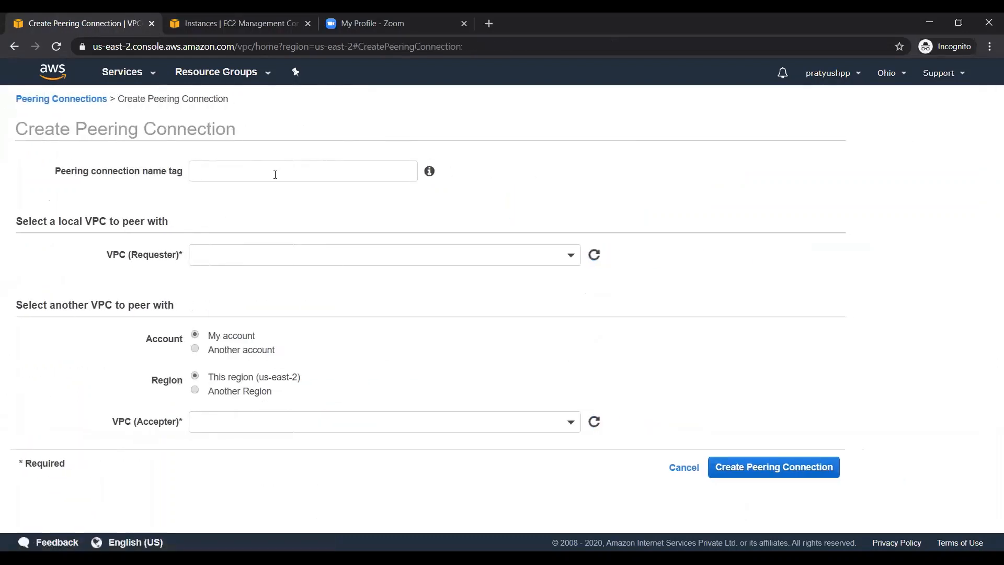
pyautogui.click(275, 175)
pyautogui.write('VPC')
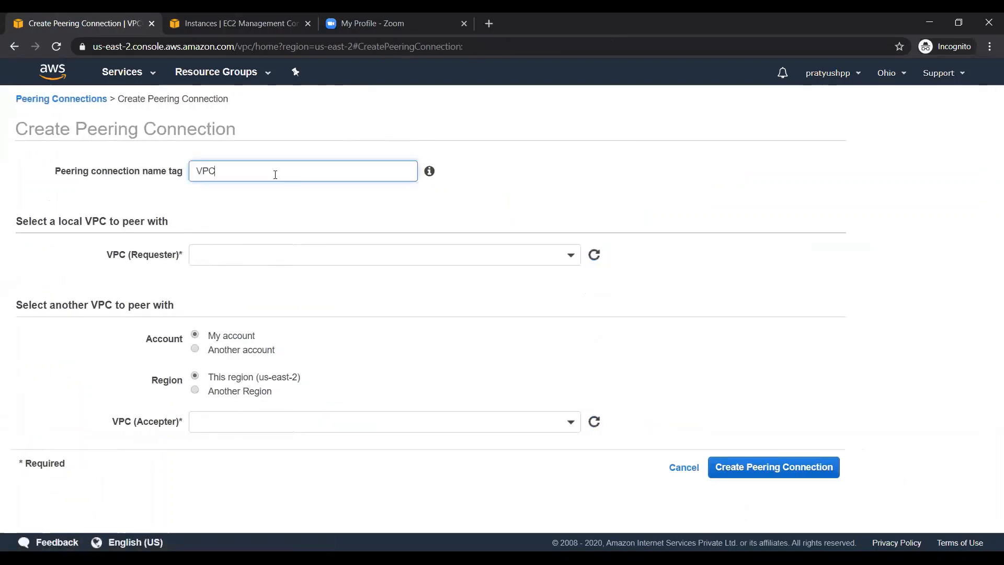
pyautogui.write('-A-To-VPC-bTo-')
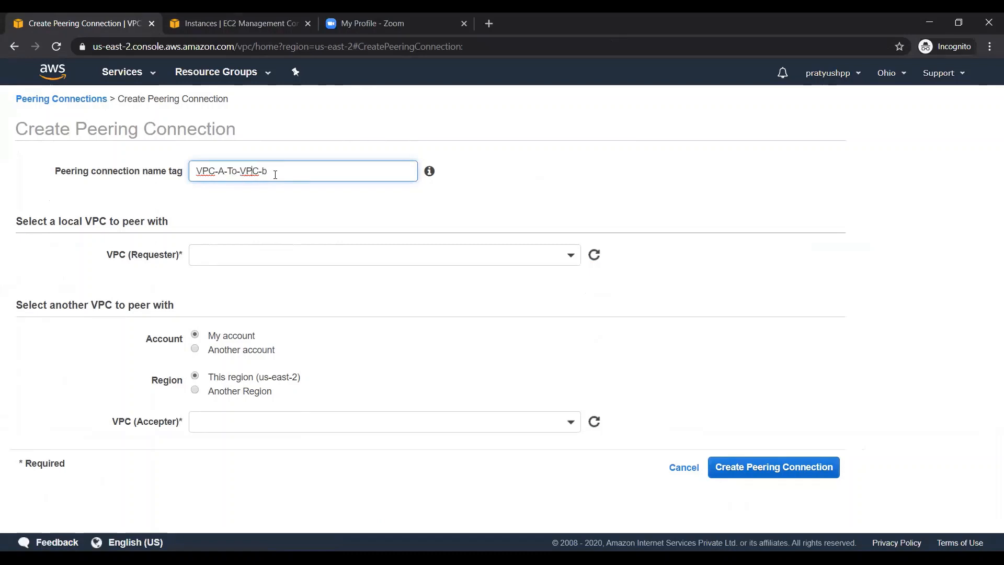
pyautogui.press('BackSpace')
pyautogui.write('B-Pe')
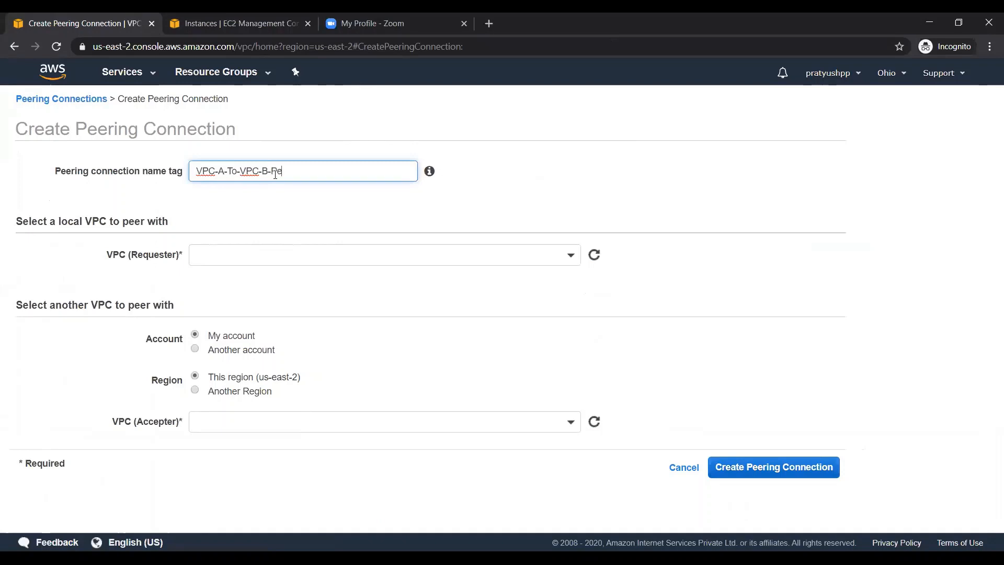
pyautogui.write('ering')
# Step: Select VPC-A as the requester VPC and check its associated CIDR
pyautogui.click(301, 257)
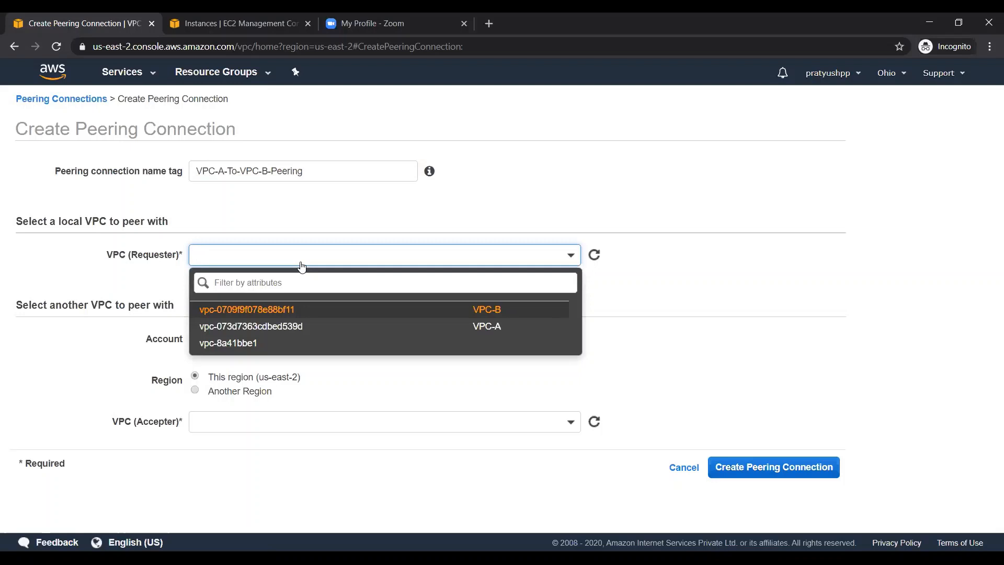
pyautogui.click(288, 327)
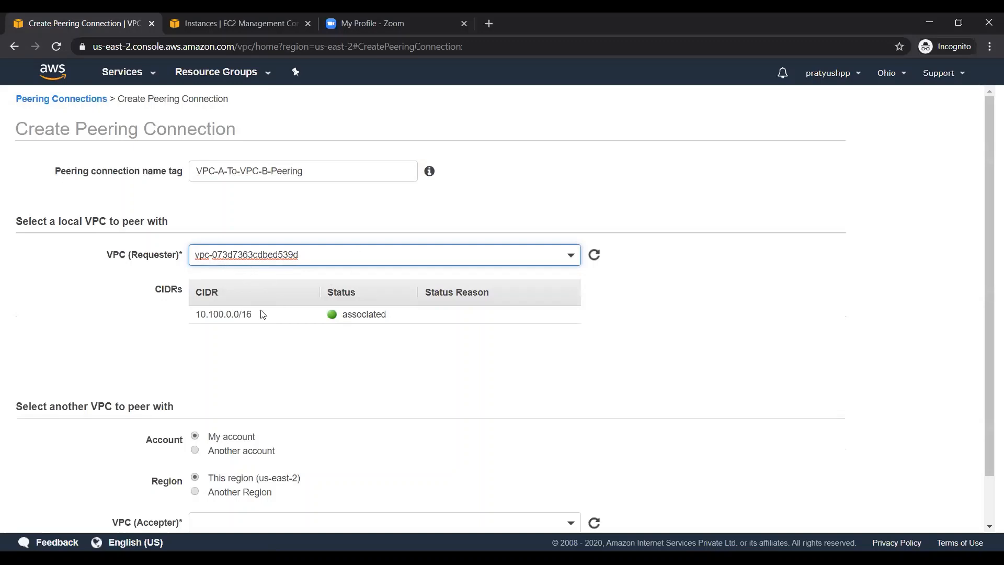
pyautogui.tripleClick(218, 314)
pyautogui.scroll(-1, 218, 314)
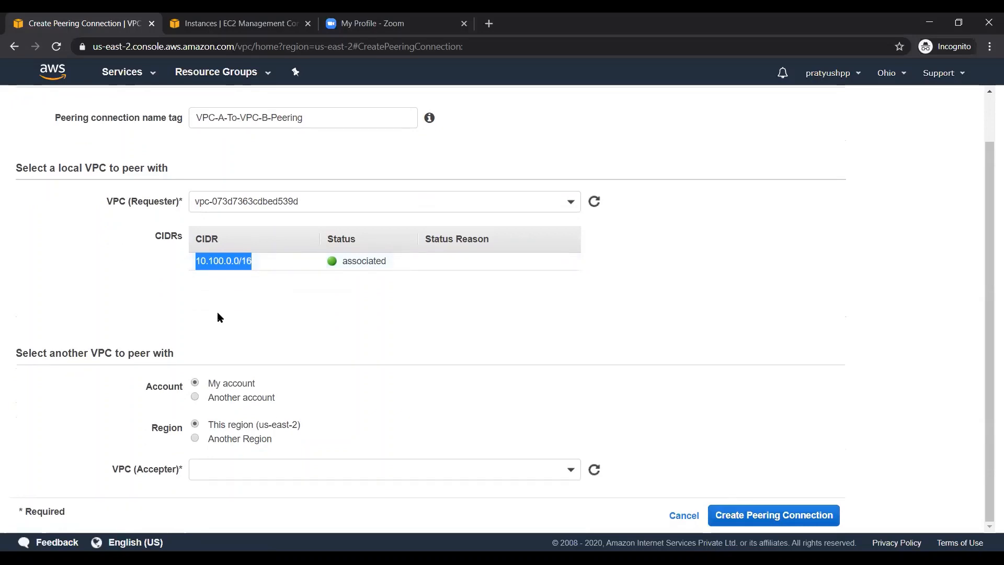
pyautogui.scroll(1, 219, 315)
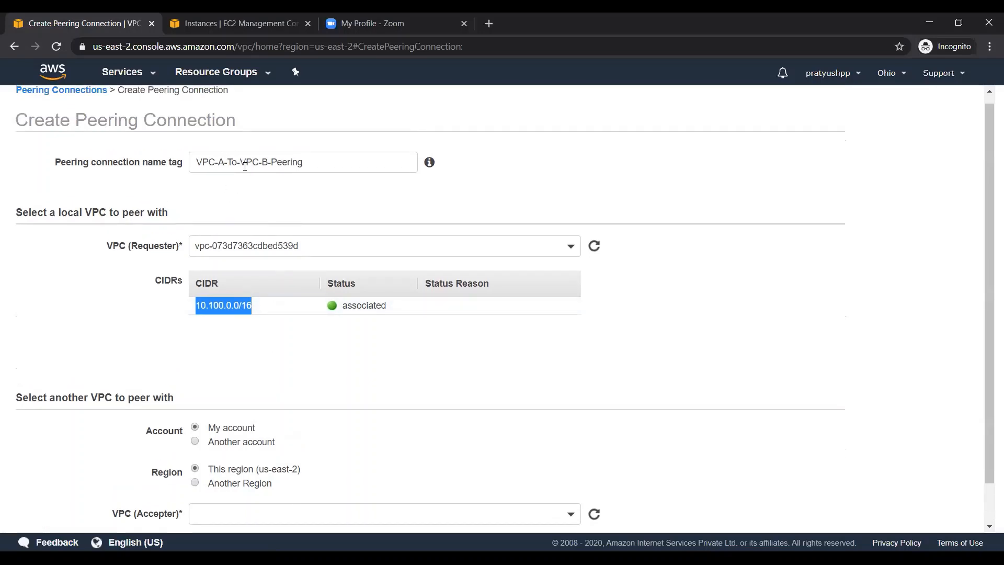
pyautogui.scroll(-1, 280, 322)
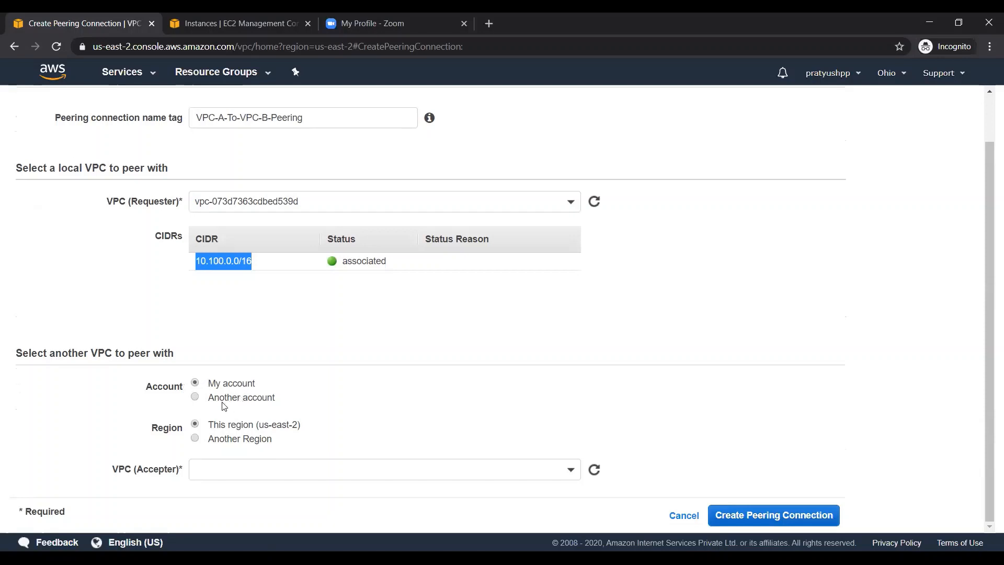
# Step: Preview the fields for peering with a VPC in another account, and return to My account
pyautogui.click(194, 399)
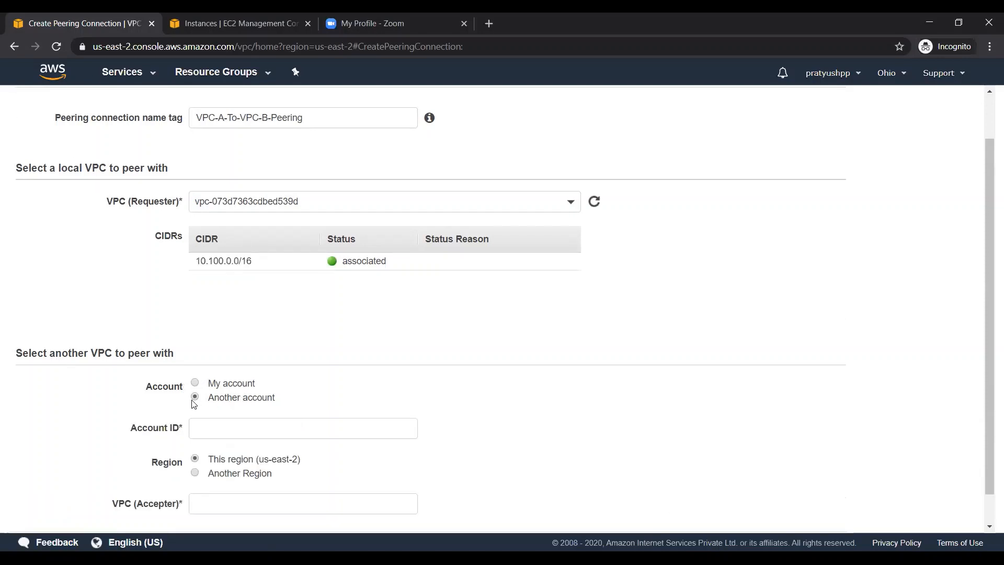
pyautogui.scroll(-2, 194, 404)
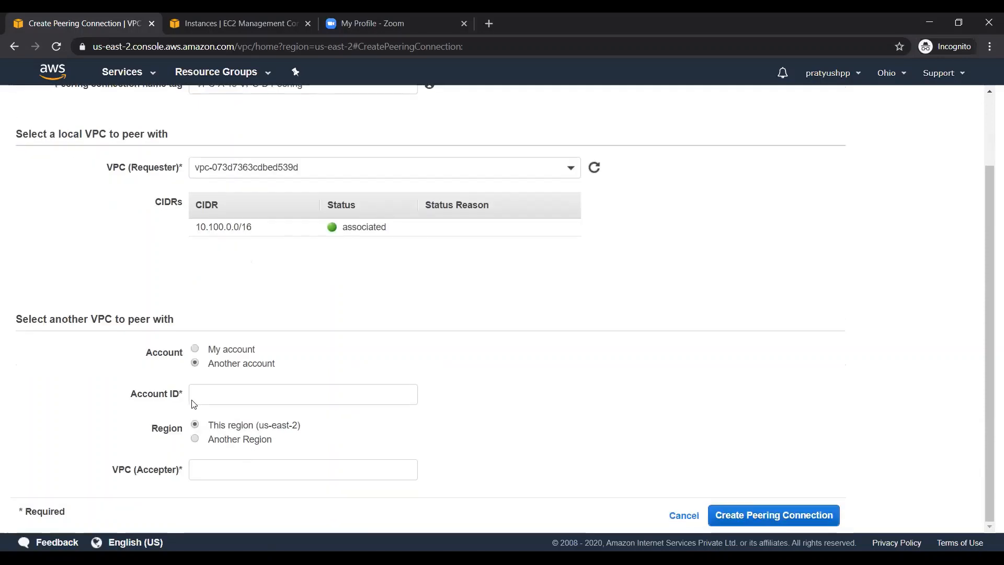
pyautogui.click(228, 389)
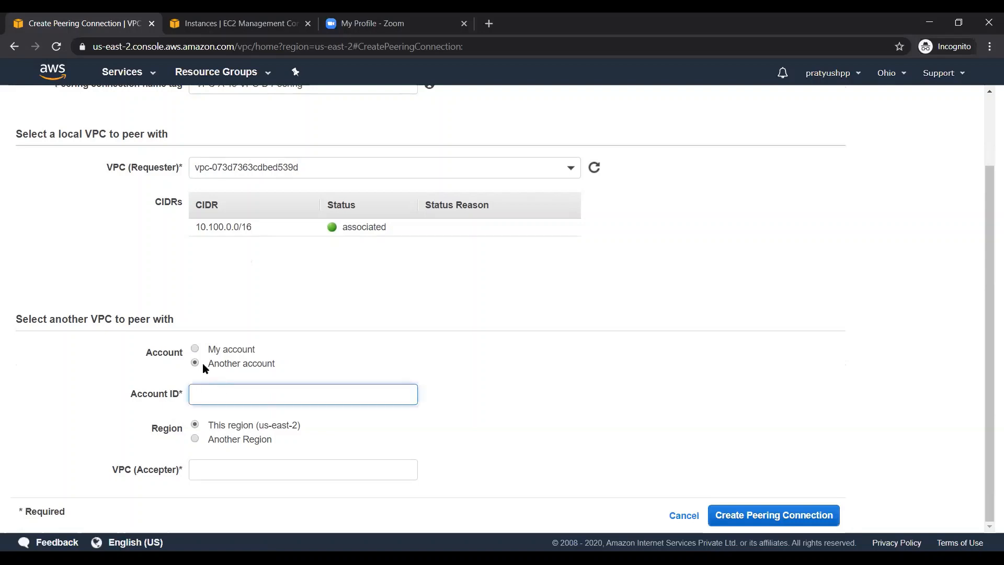
pyautogui.click(195, 348)
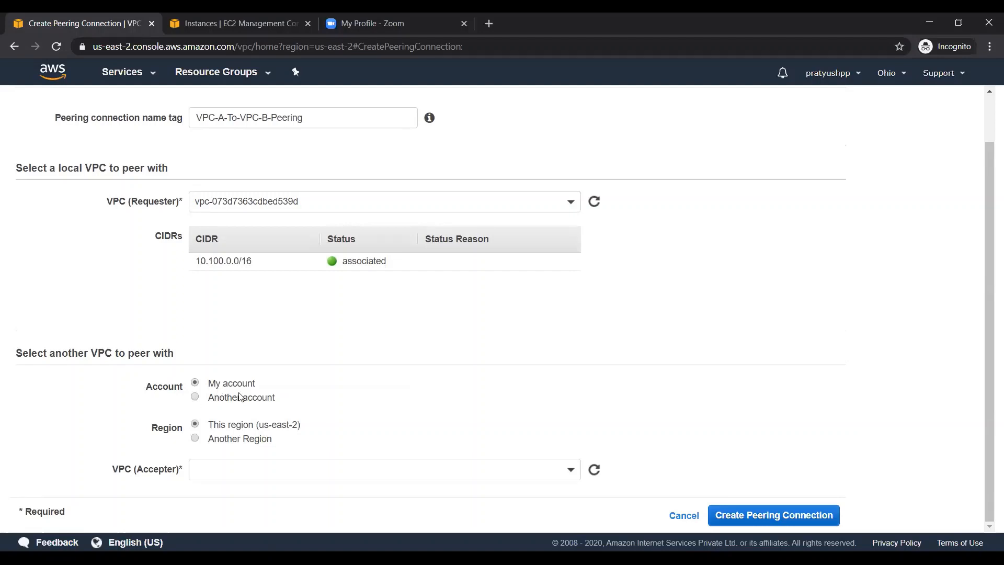
# Step: Preview the region choices for peering with a VPC in another region, and return to This region (us-east-2)
pyautogui.click(196, 440)
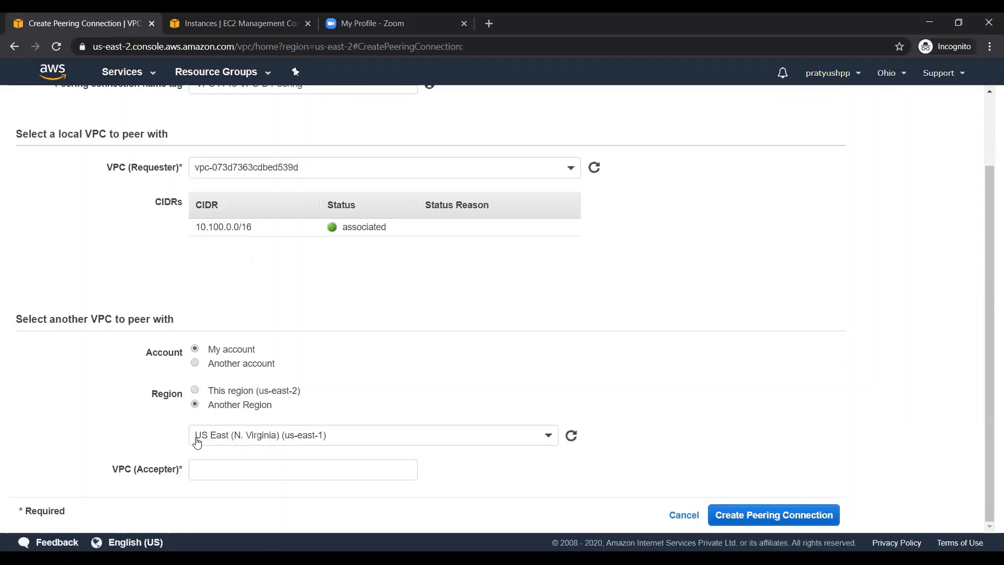
pyautogui.click(195, 389)
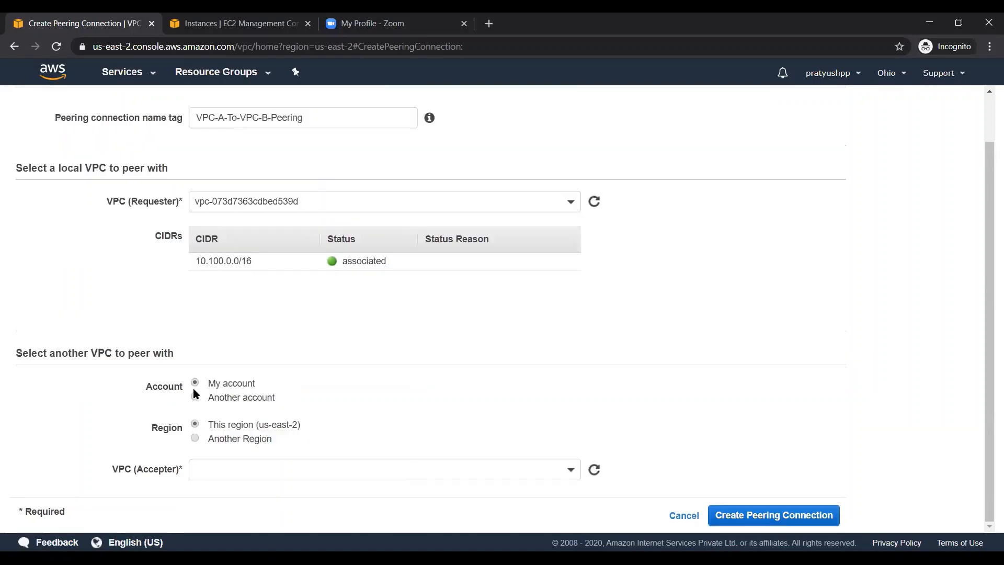
pyautogui.click(195, 440)
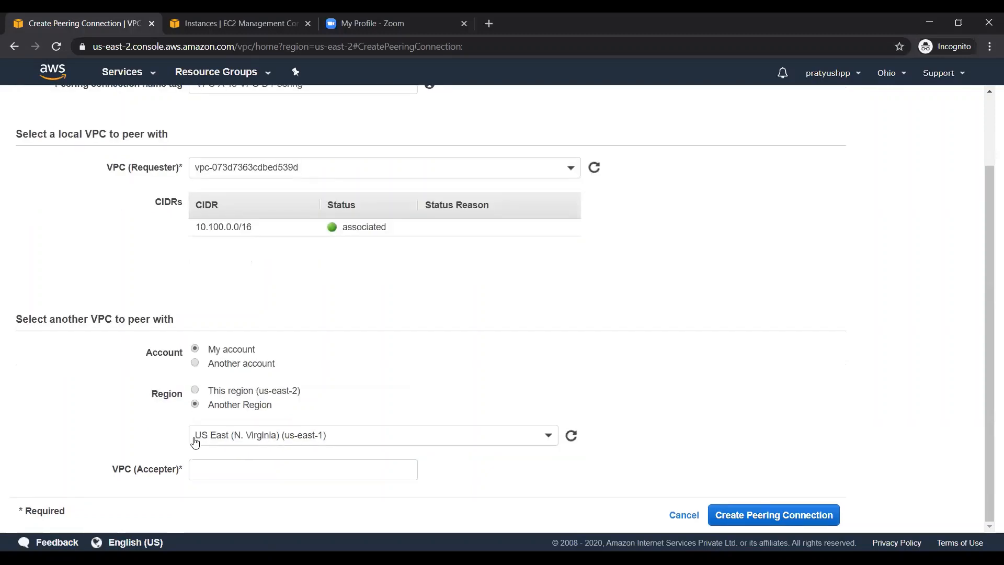
pyautogui.click(256, 438)
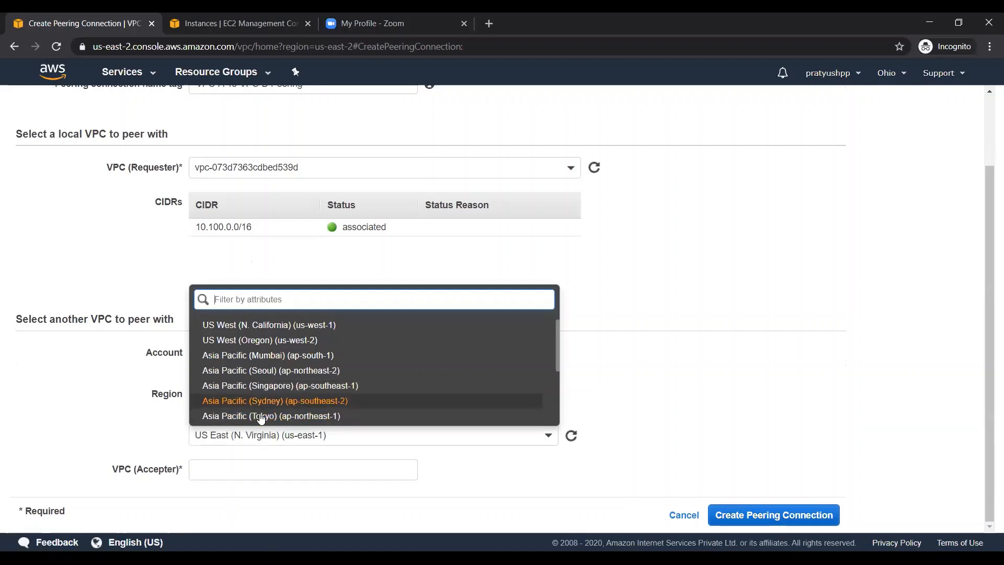
pyautogui.click(87, 398)
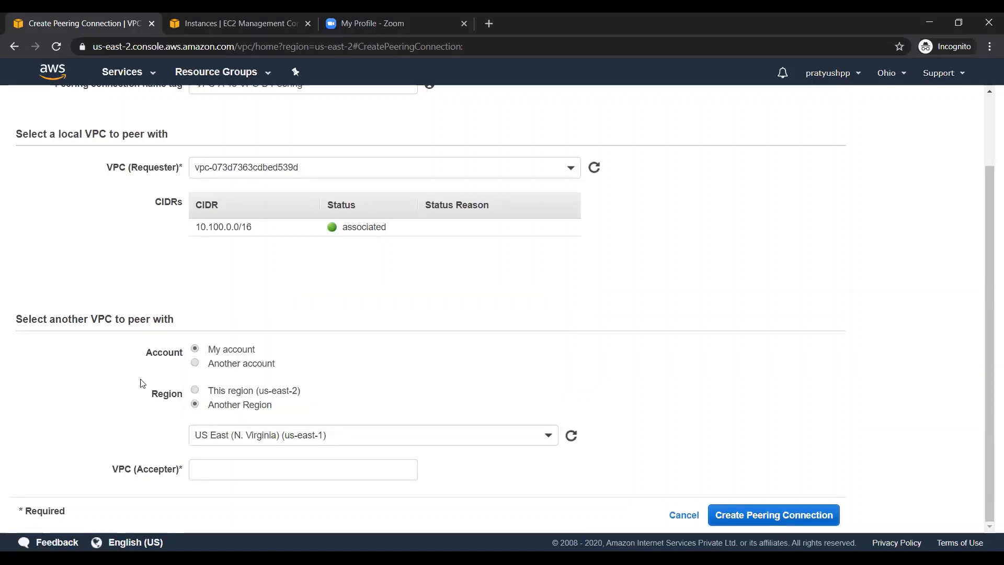
pyautogui.click(193, 391)
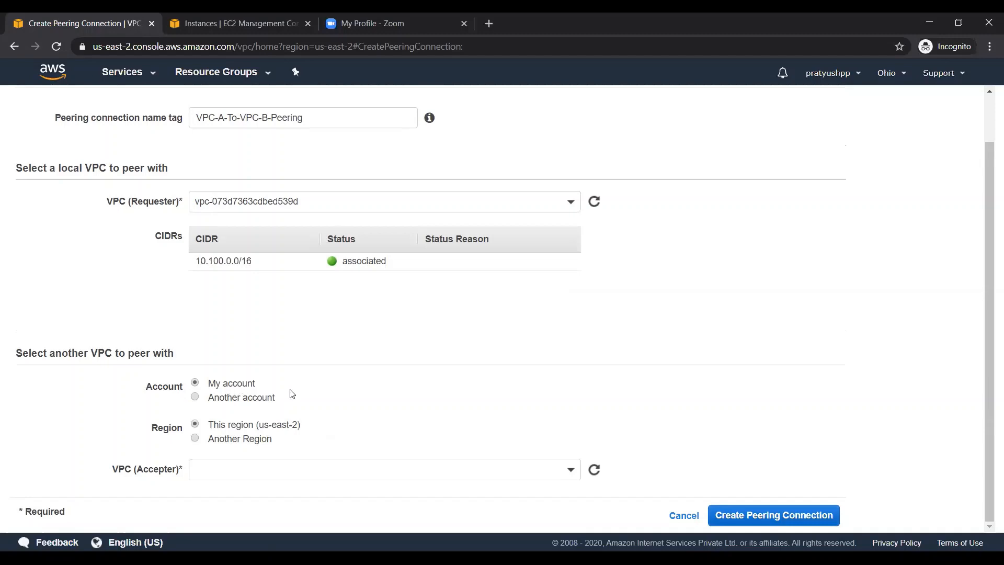
# Step: Select VPC-B as the accepter VPC for the peering connection
pyautogui.click(321, 469)
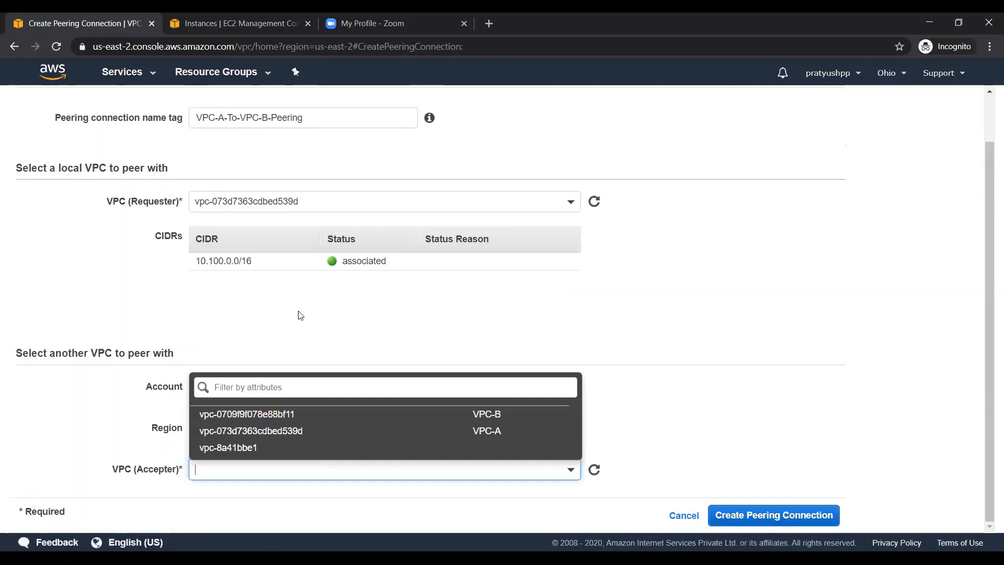
pyautogui.click(273, 414)
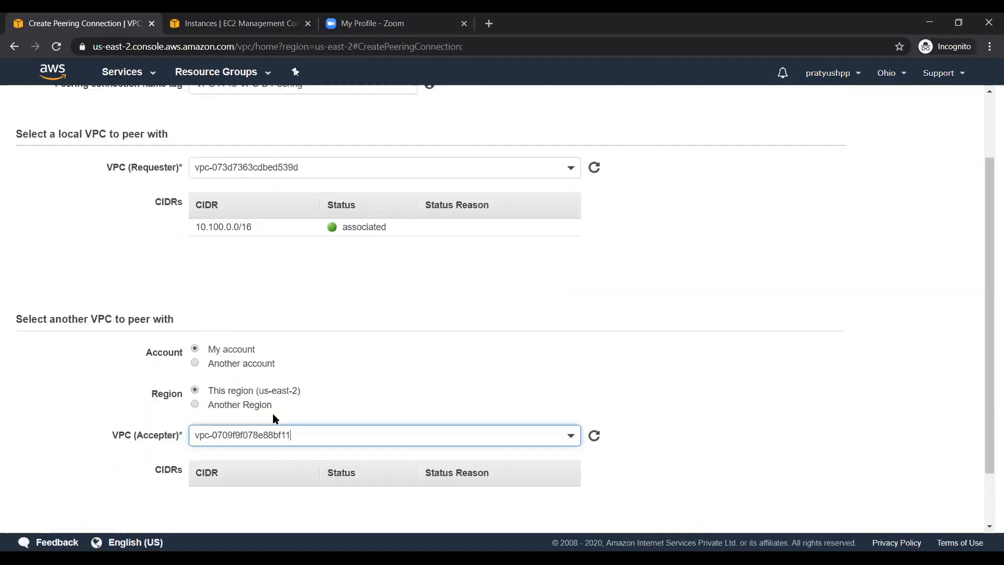
pyautogui.scroll(-1, 272, 417)
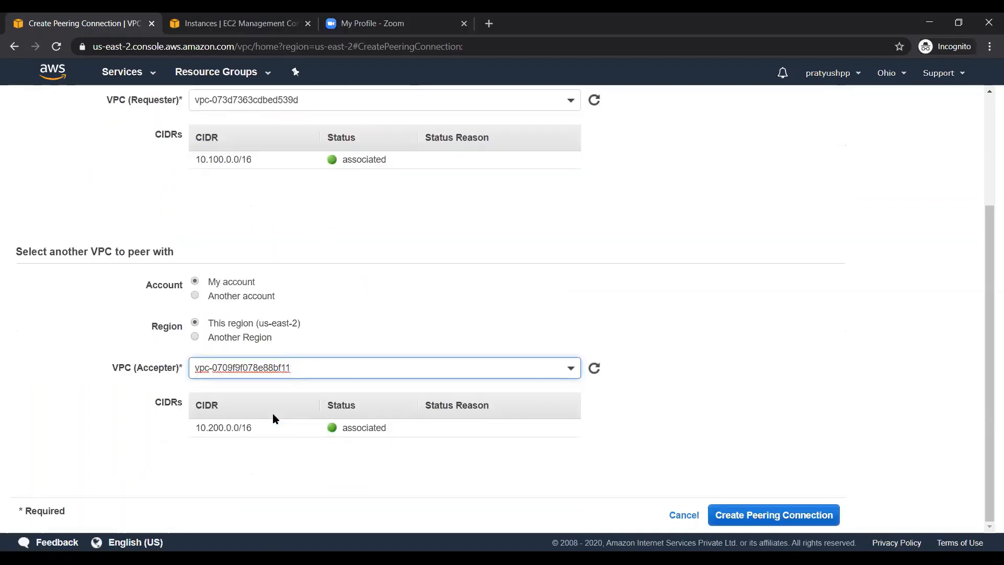
# Step: Review which VPCs are chosen as requester and accepter for the peering connection
pyautogui.scroll(3, 158, 379)
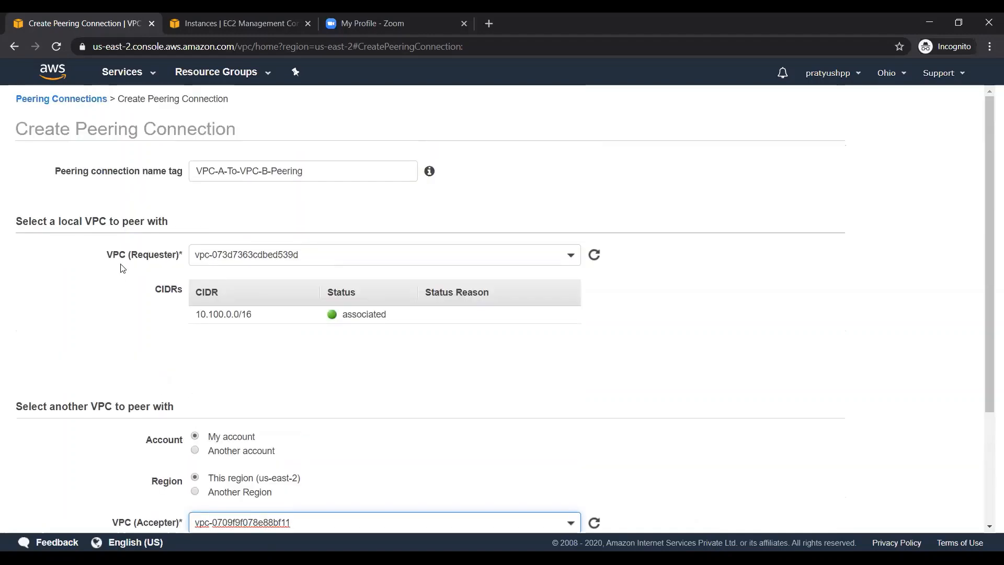
pyautogui.click(209, 255)
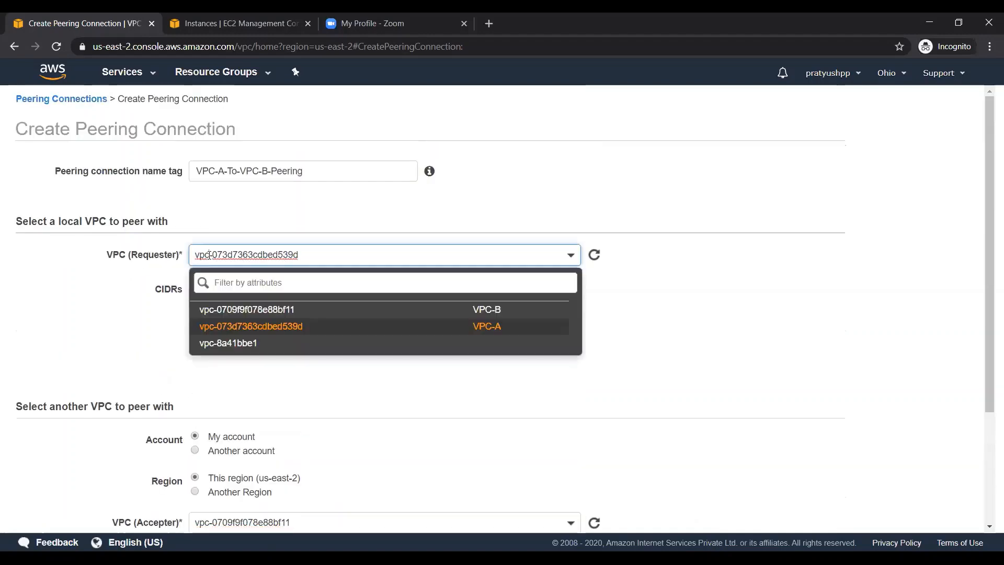
pyautogui.click(108, 340)
pyautogui.scroll(-3, 111, 340)
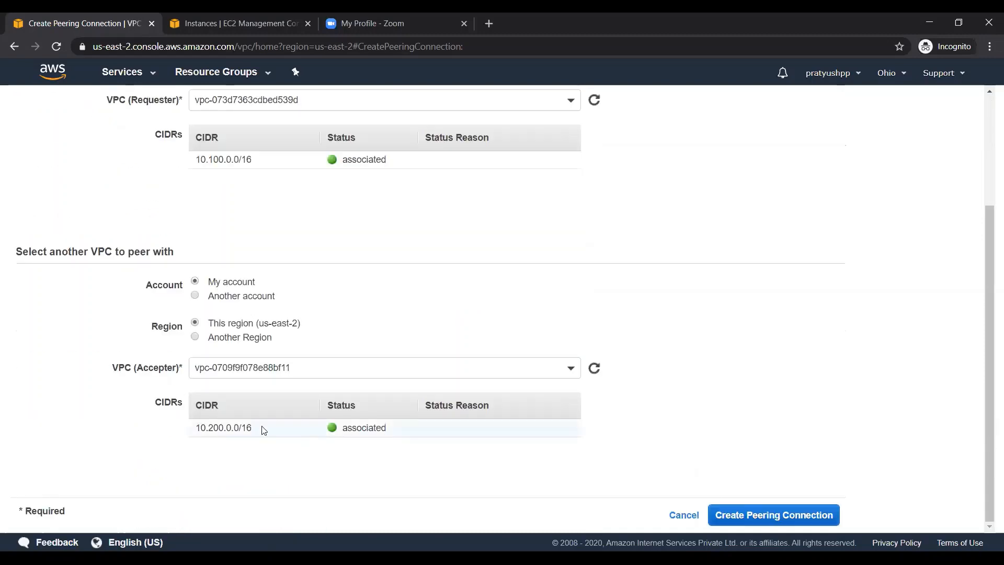
pyautogui.click(294, 365)
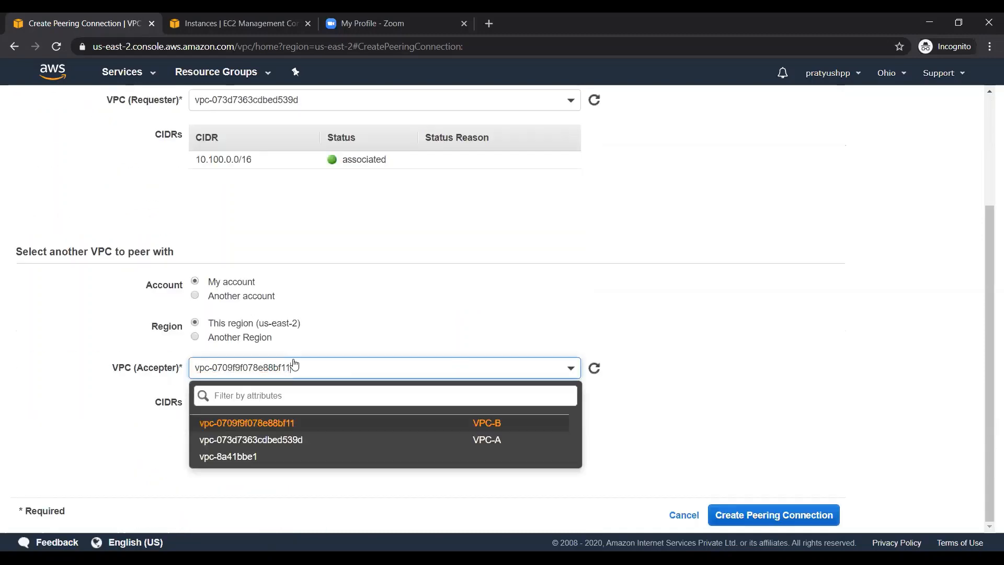
# Step: Create the peering connection with VPC-A as requester and VPC-B as accepter
pyautogui.click(156, 445)
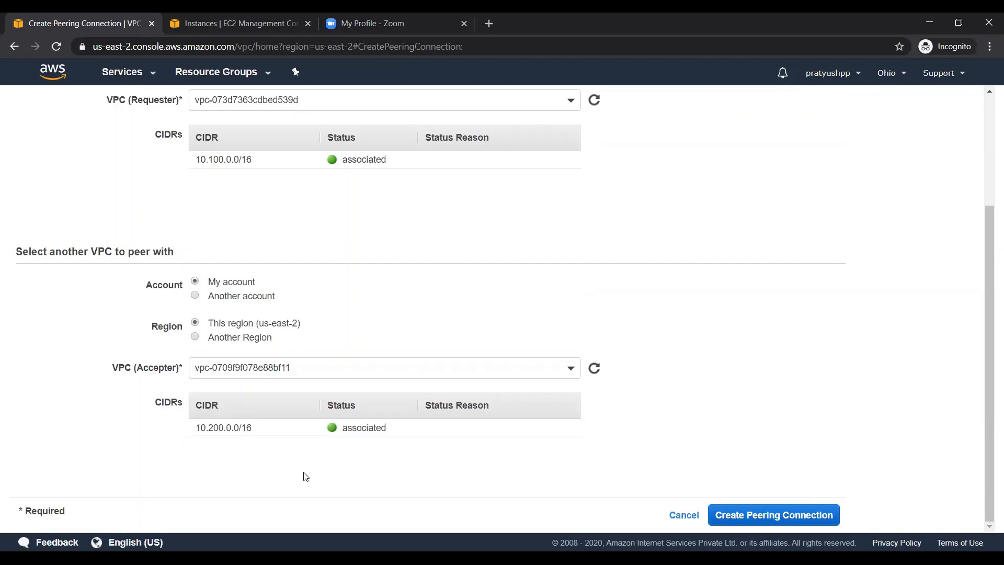
pyautogui.click(774, 519)
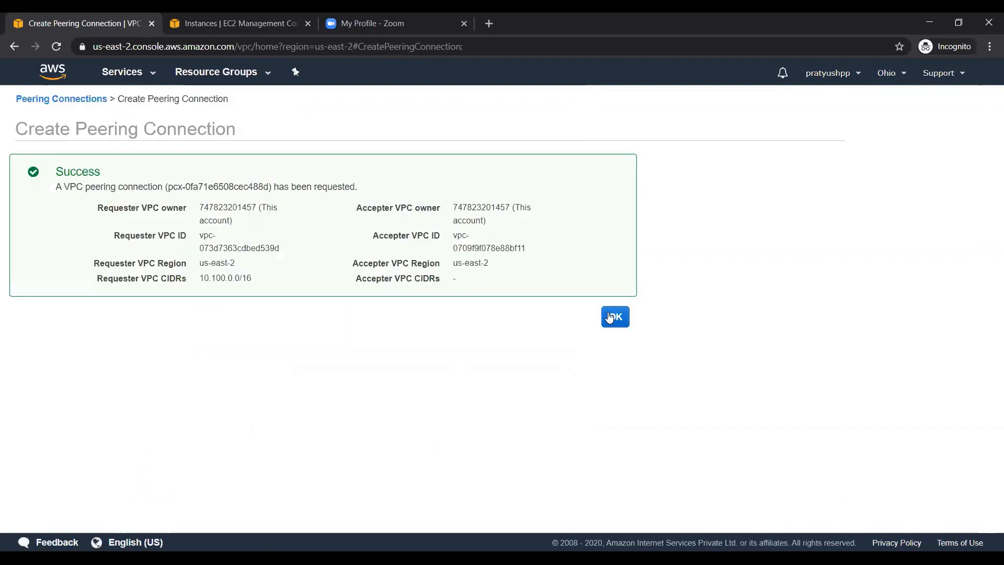
pyautogui.click(609, 316)
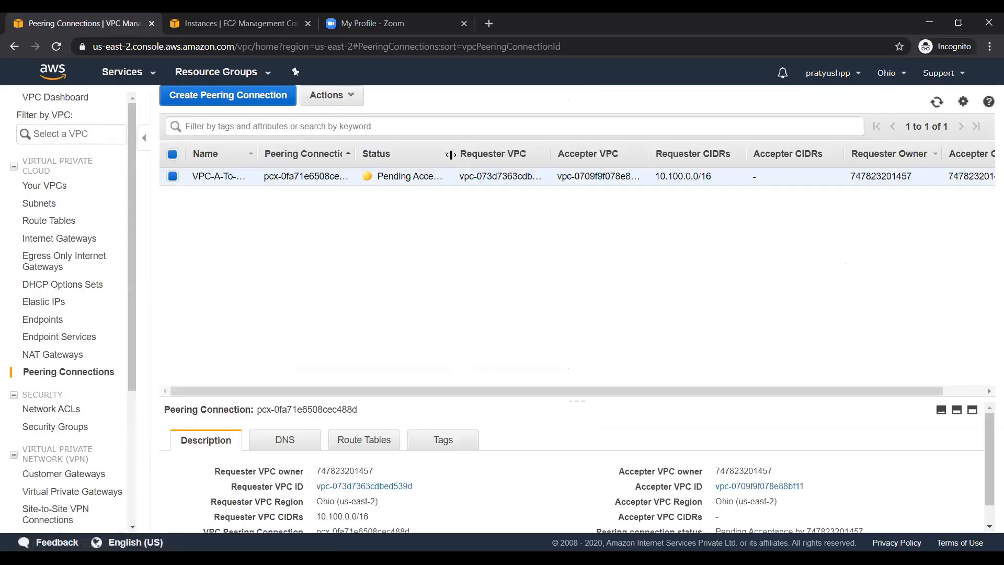
# Step: Widen the Status column and check the new peering connection's status
pyautogui.moveTo(460, 154); pyautogui.dragTo(495, 155)
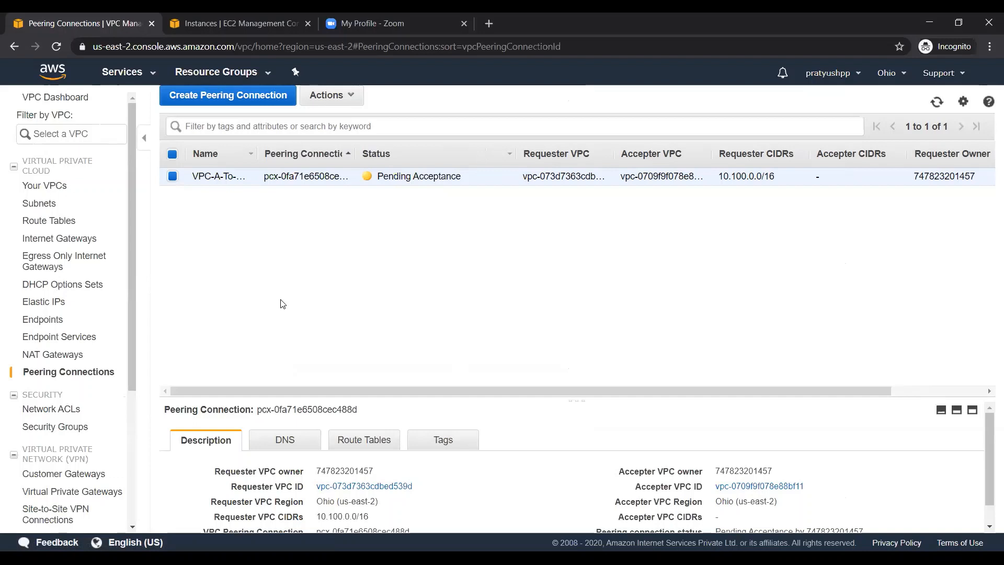
pyautogui.doubleClick(390, 179)
pyautogui.click(366, 131)
# Step: Accept the pending VPC-A to VPC-B peering connection request
pyautogui.click(330, 95)
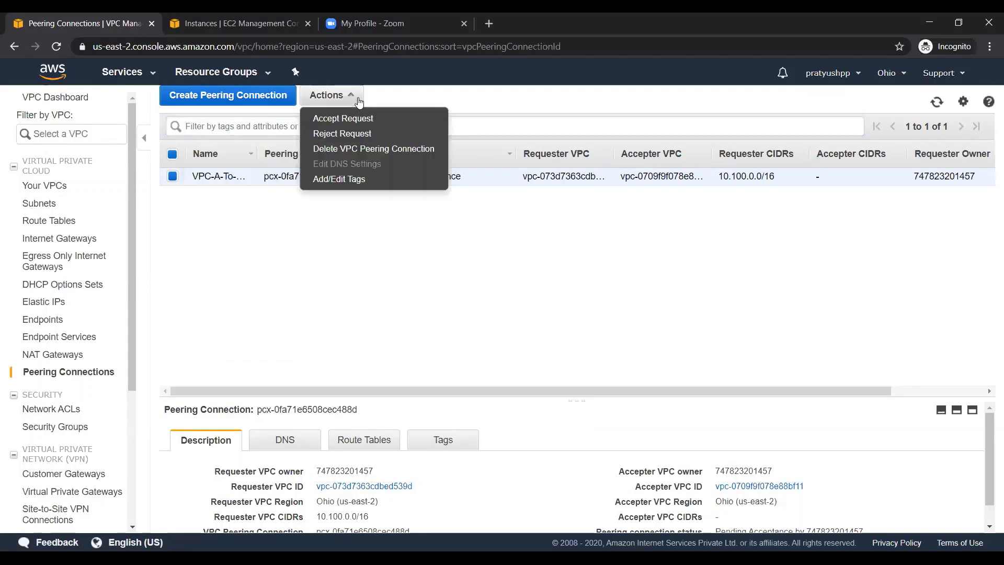
pyautogui.click(330, 119)
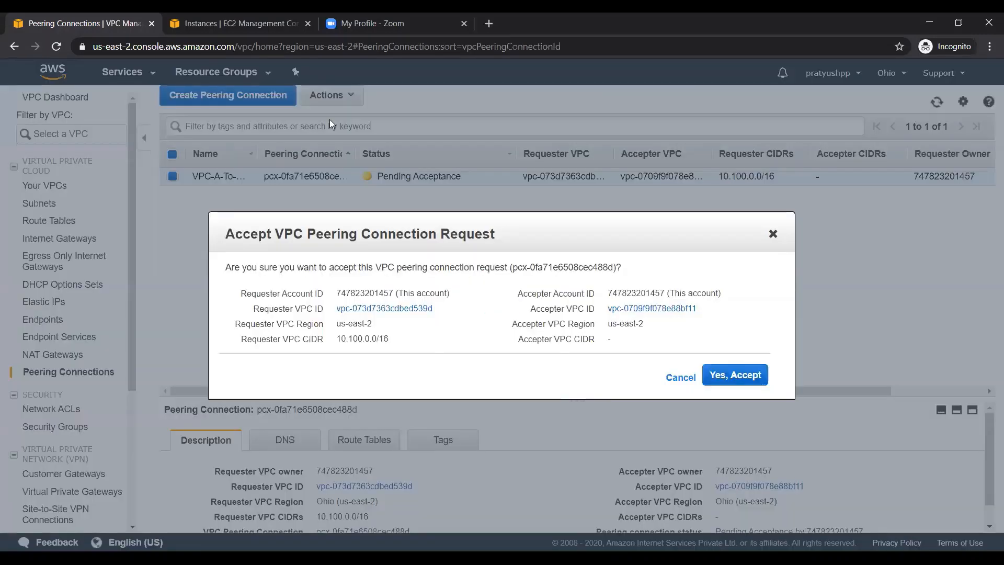
pyautogui.click(726, 384)
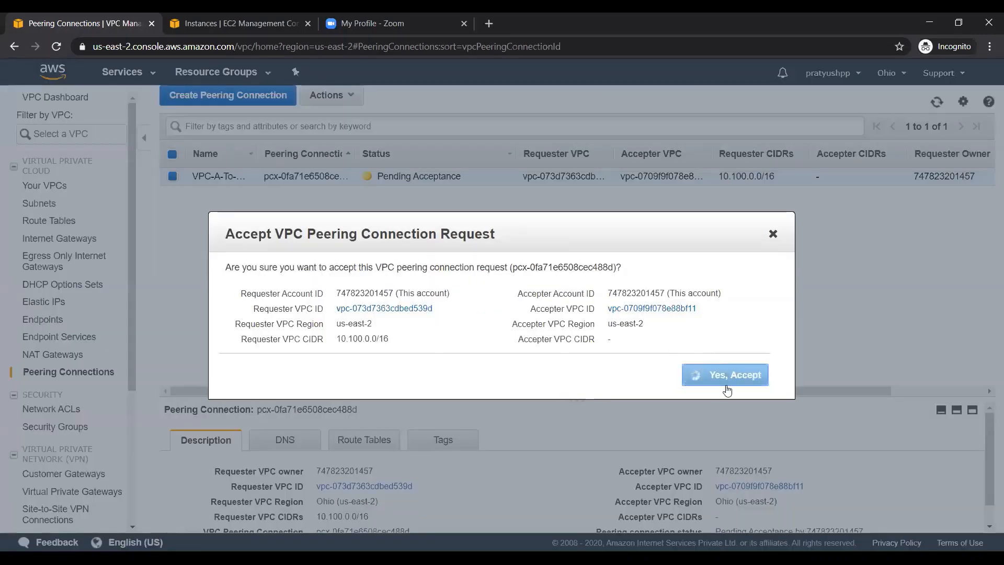
pyautogui.click(737, 369)
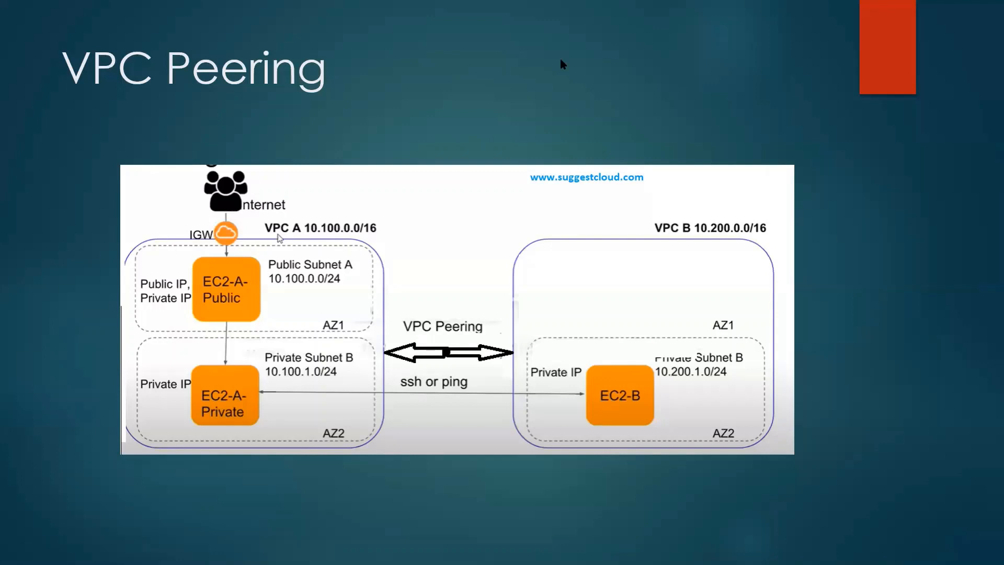
# Step: Switch to the terminal and check the running ping to 10.200.1.216
pyautogui.hotkey('alt', 'Tab')
pyautogui.hotkey('alt', 'Tab')
pyautogui.hotkey('alt', 'Tab')
pyautogui.hotkey('alt', 'Tab')
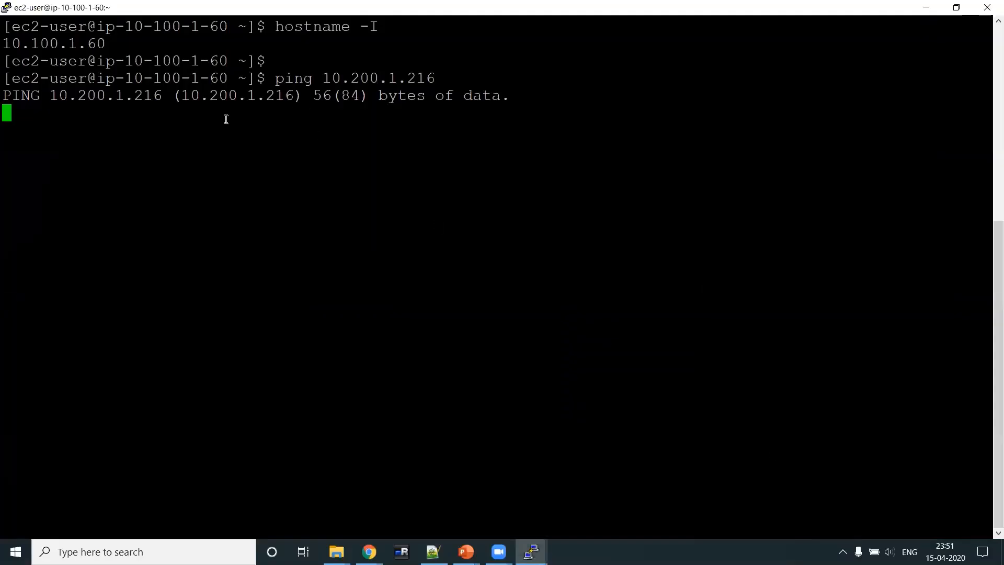
pyautogui.doubleClick(271, 96)
pyautogui.doubleClick(394, 95)
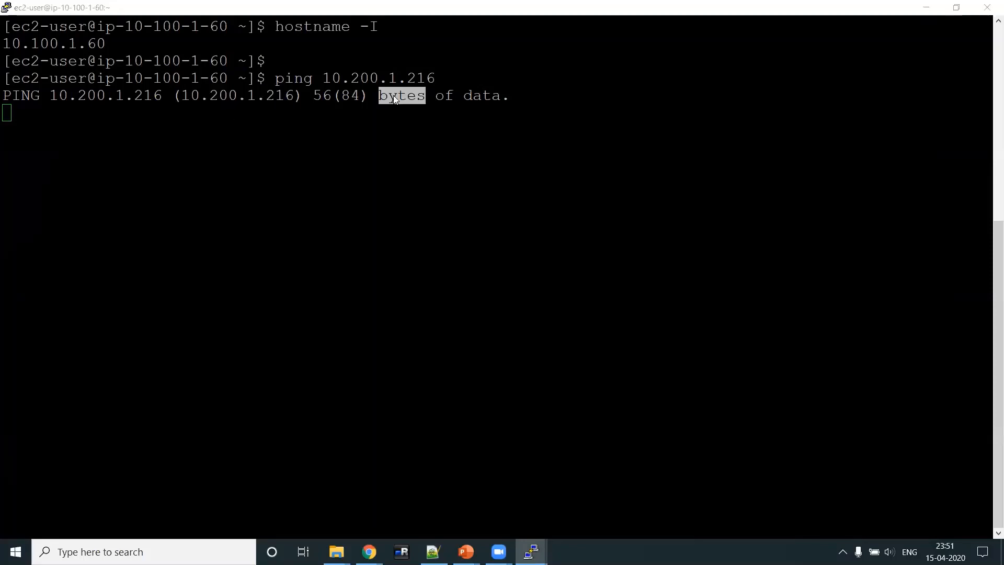
# Step: Switch back to the VPC console and add a route with destination 10.200.1.0/24 to VPC-A-RT-Private
pyautogui.hotkey('alt', 'Tab')
pyautogui.hotkey('alt', 'Tab')
pyautogui.hotkey('alt', 'Tab')
pyautogui.hotkey('alt', 'Tab')
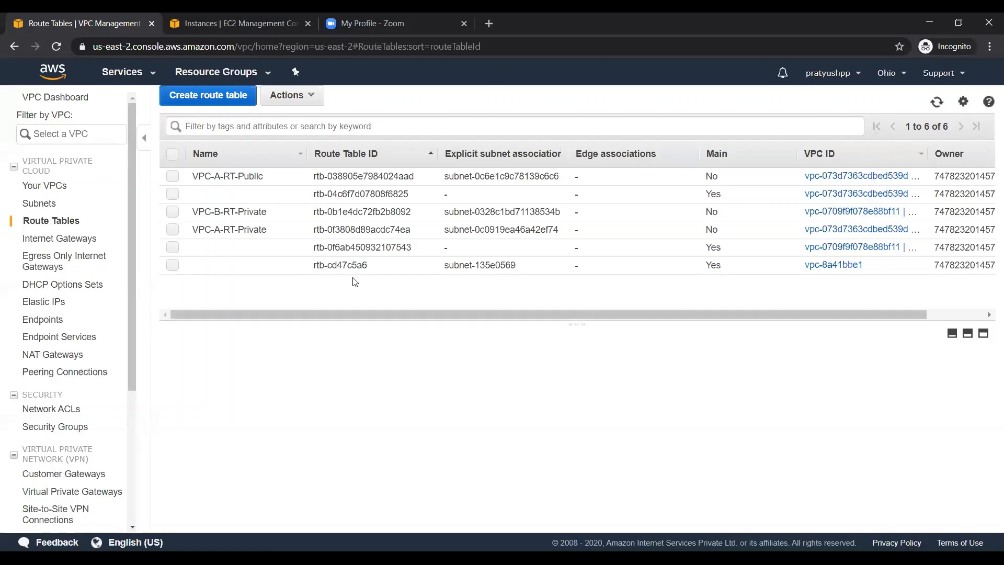
pyautogui.click(175, 230)
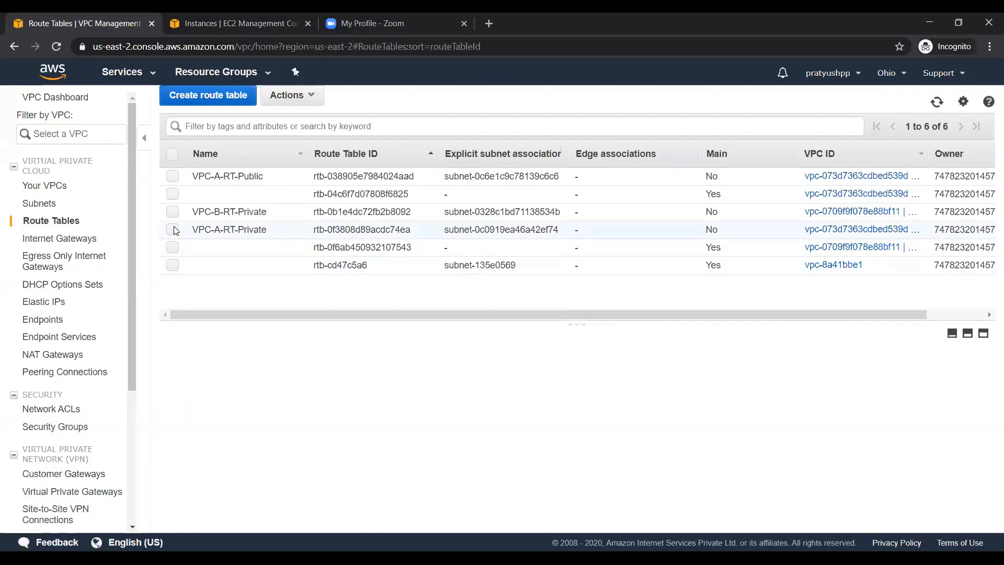
pyautogui.click(299, 369)
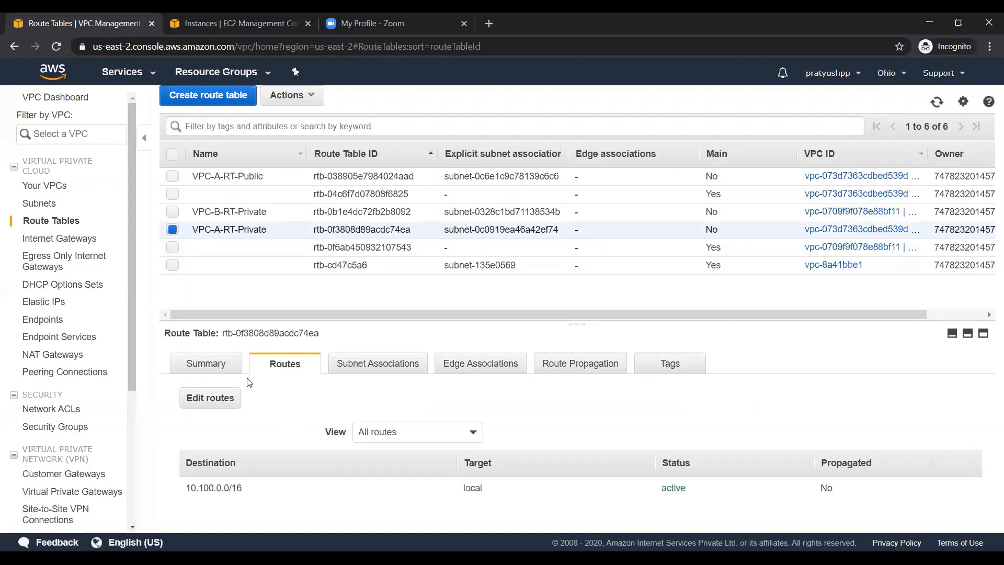
pyautogui.click(222, 393)
pyautogui.click(58, 224)
pyautogui.write('10.200')
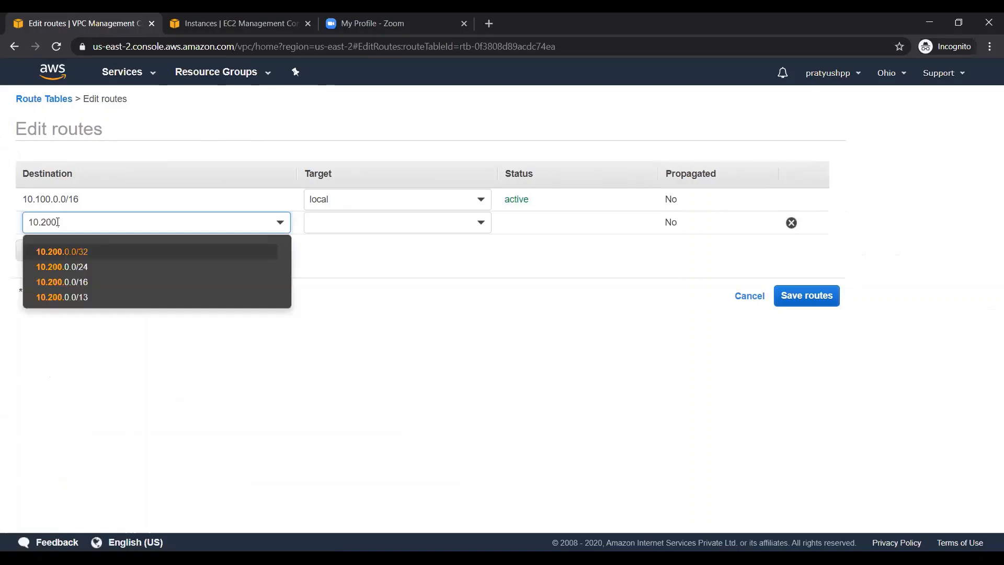
pyautogui.hotkey('alt', 'Tab')
pyautogui.hotkey('alt', 'Tab')
pyautogui.write('.1')
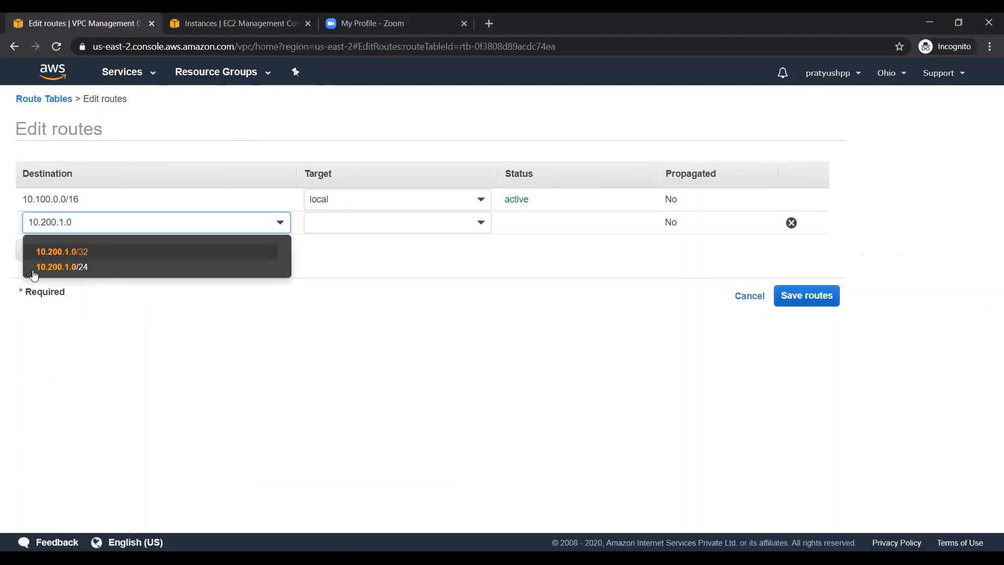
pyautogui.click(39, 268)
# Step: Set the 10.200.1.0/24 route's target to the VPC-A-To-VPC-B-Peering connection and save the routes
pyautogui.click(336, 221)
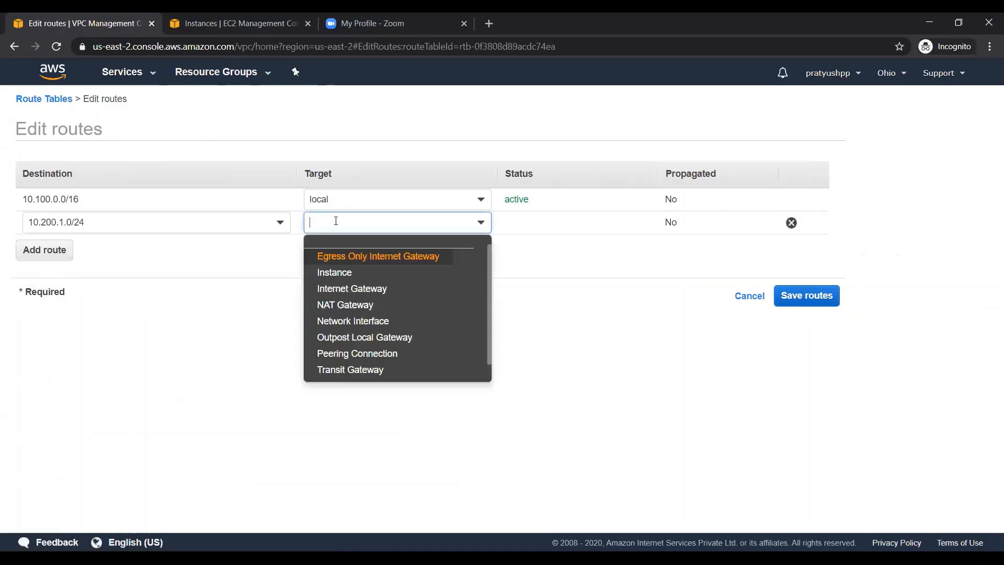
pyautogui.click(372, 353)
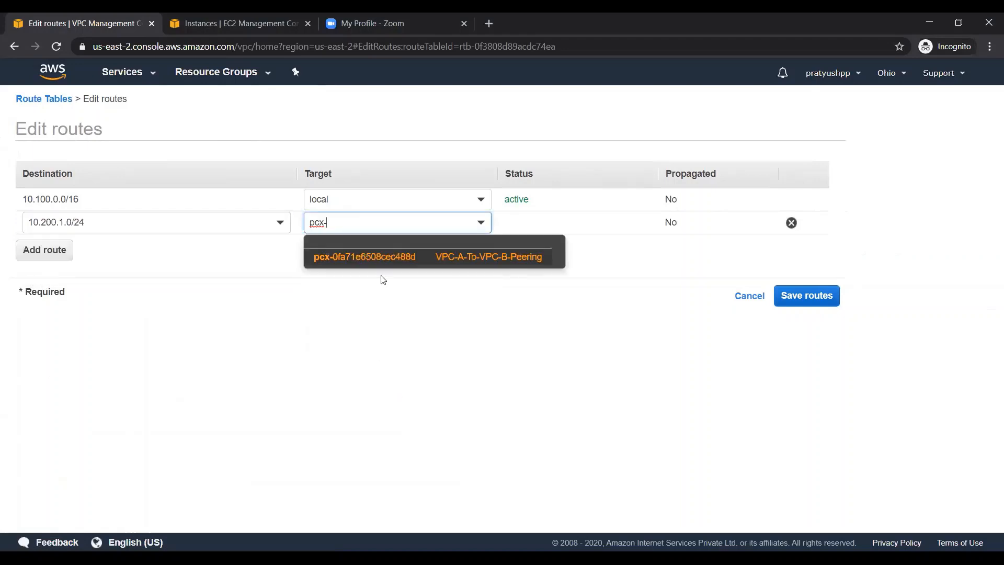
pyautogui.click(399, 257)
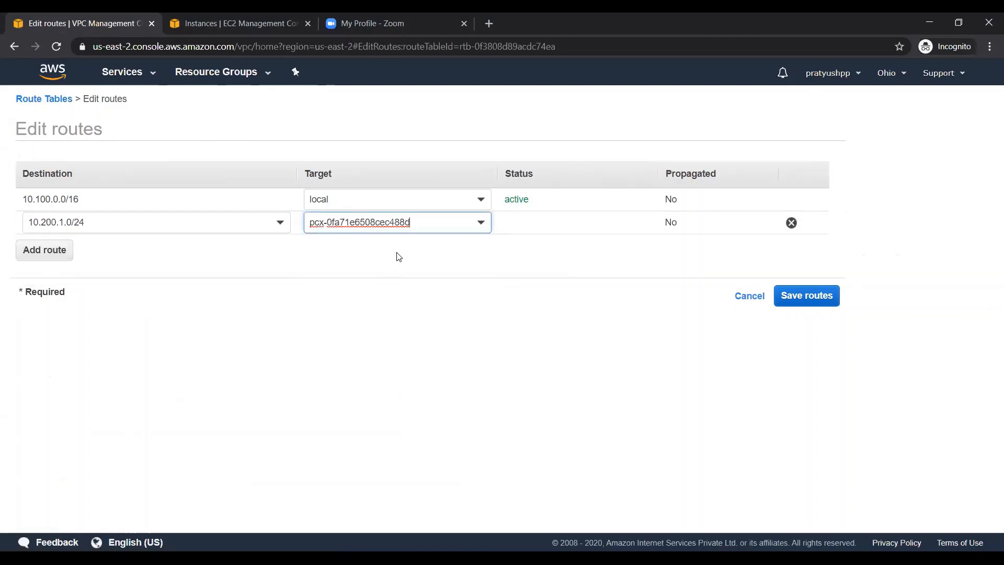
pyautogui.click(789, 300)
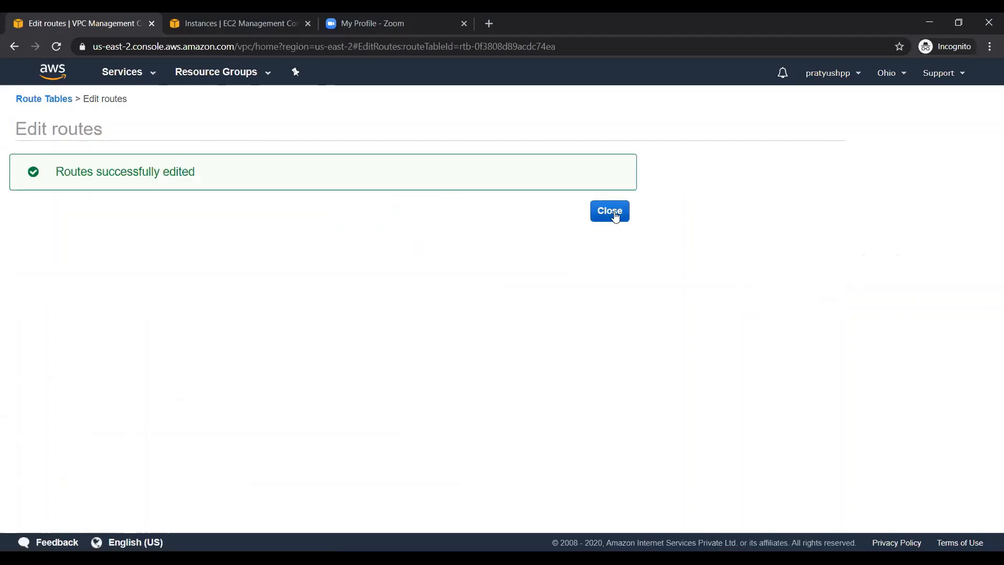
pyautogui.click(615, 217)
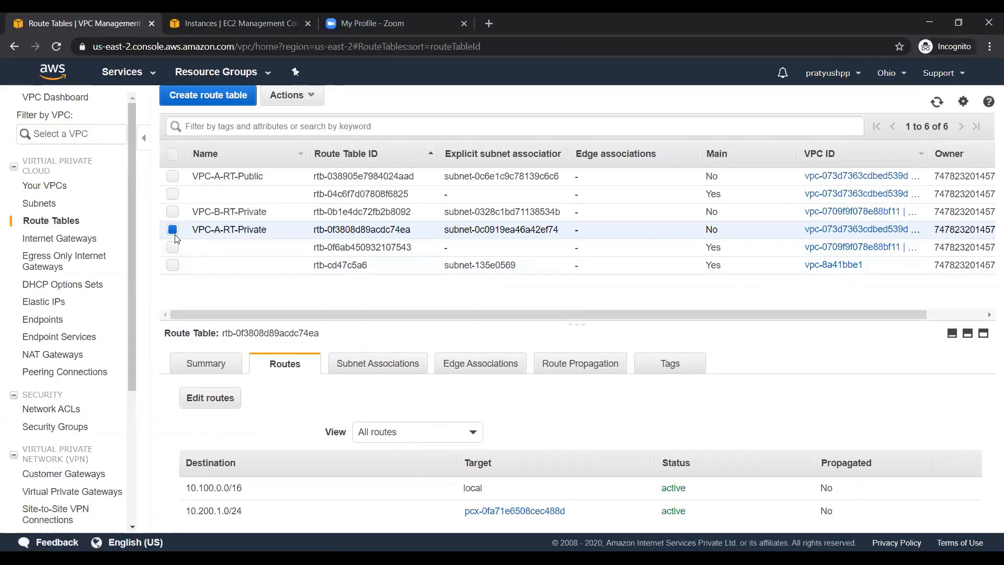
# Step: Add a route with destination 10.100.1.0/24 to VPC-B-RT-Private
pyautogui.click(173, 211)
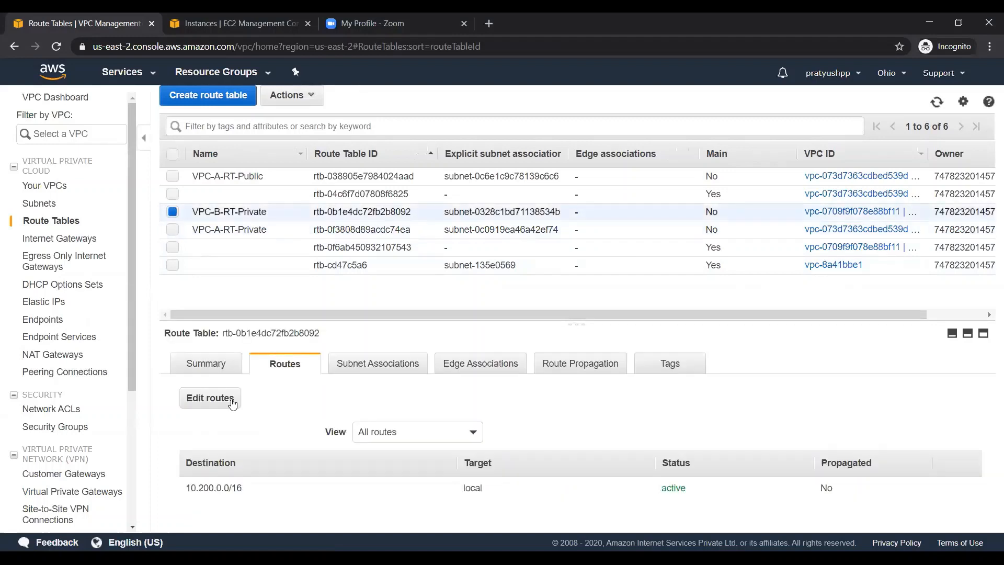
pyautogui.click(219, 400)
pyautogui.click(48, 226)
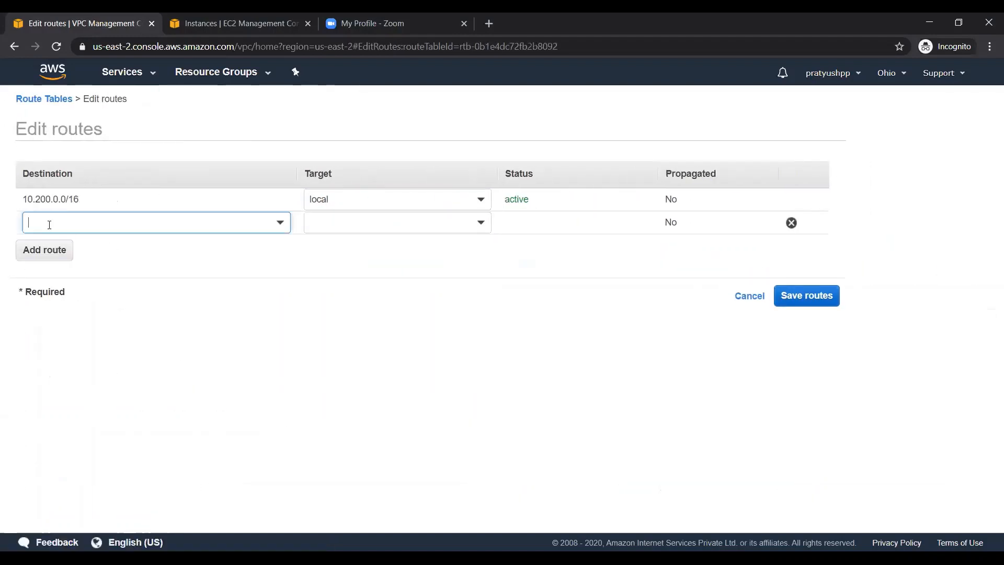
pyautogui.write('10.100.')
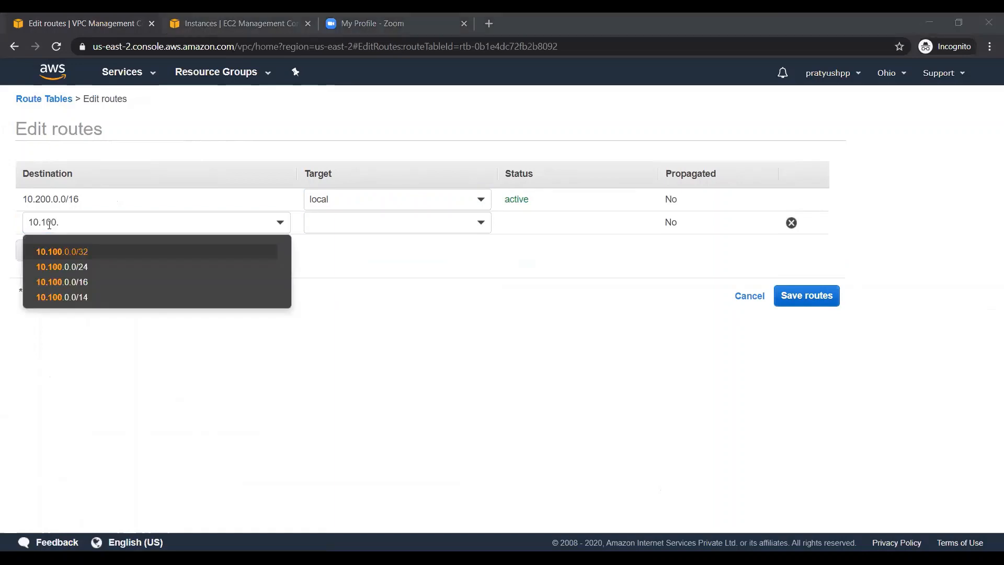
pyautogui.click(49, 224)
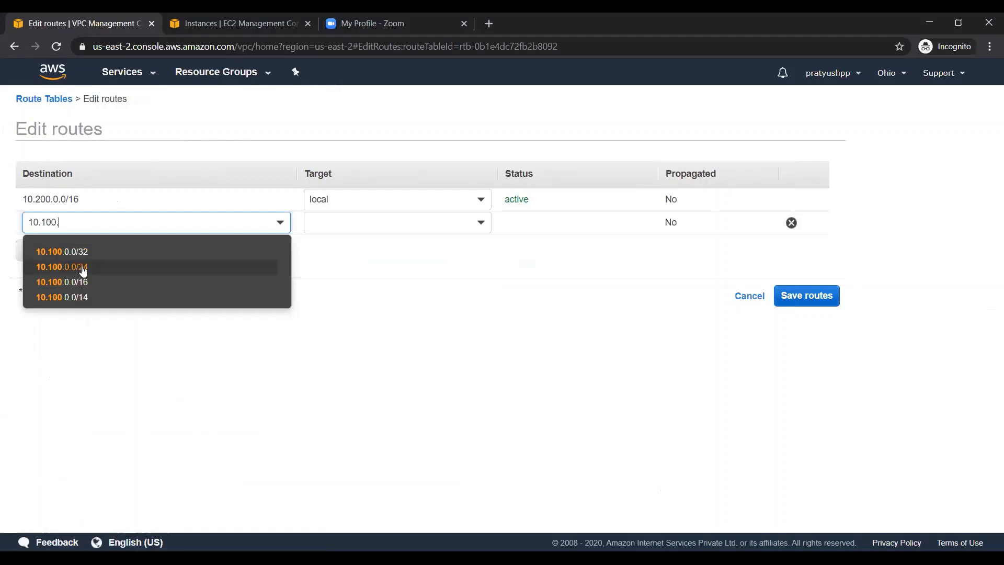
pyautogui.write('1')
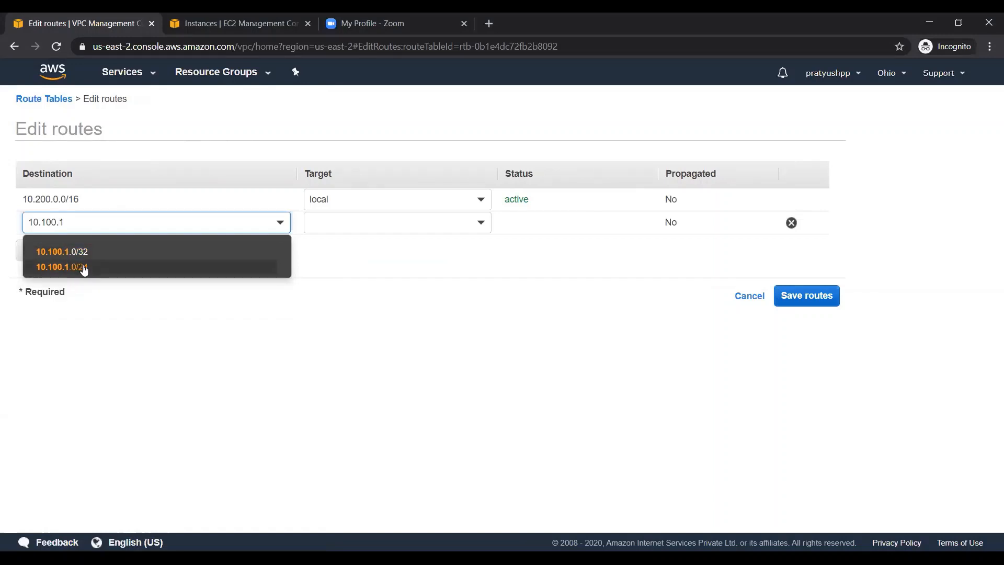
pyautogui.click(82, 267)
# Step: Set the 10.100.1.0/24 route's target to the VPC-A-To-VPC-B-Peering connection and save the routes
pyautogui.click(398, 220)
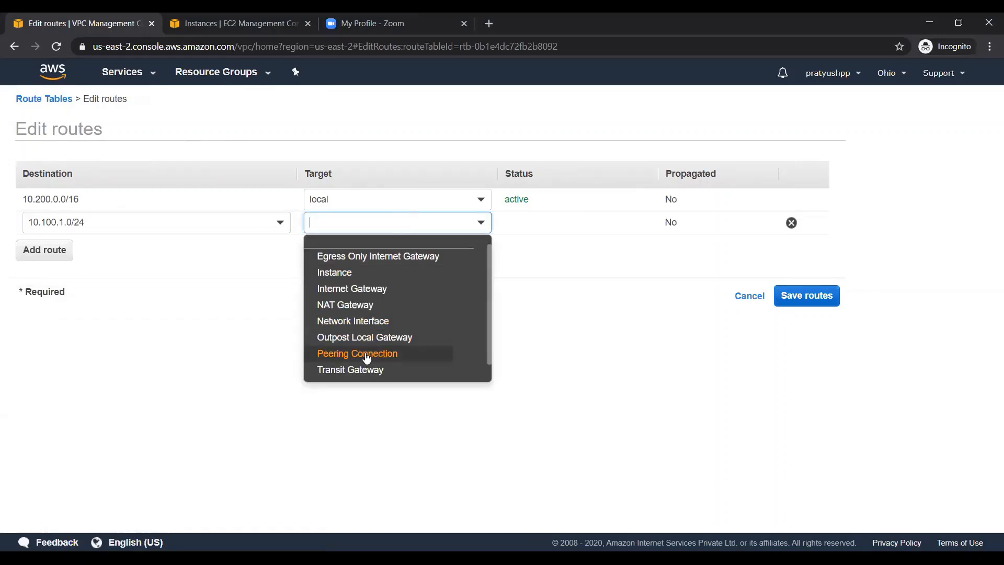
pyautogui.click(386, 352)
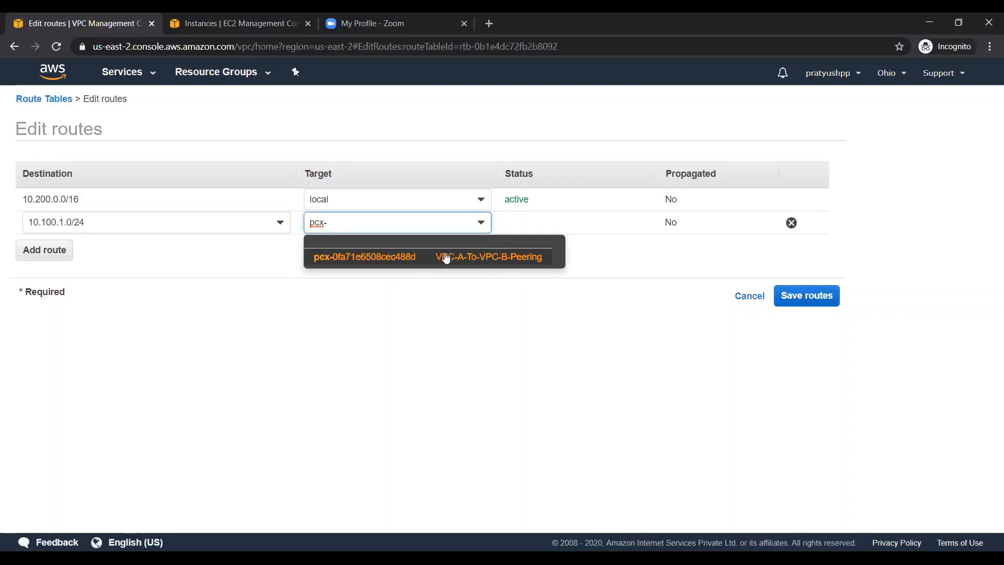
pyautogui.click(446, 256)
pyautogui.click(799, 297)
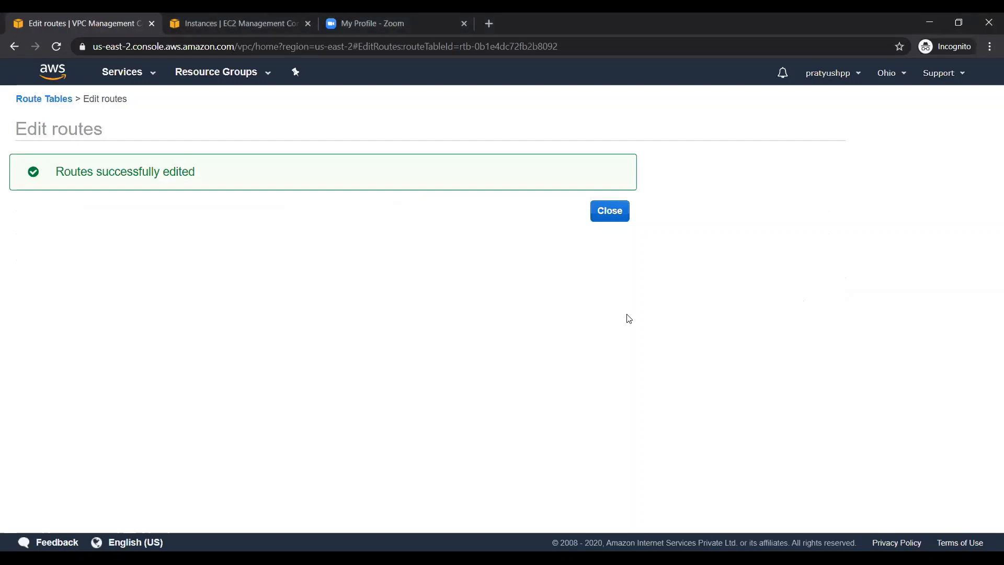
# Step: Switch to the terminal and stop the running ping to 10.200.1.216
pyautogui.click(531, 551)
pyautogui.click(588, 486)
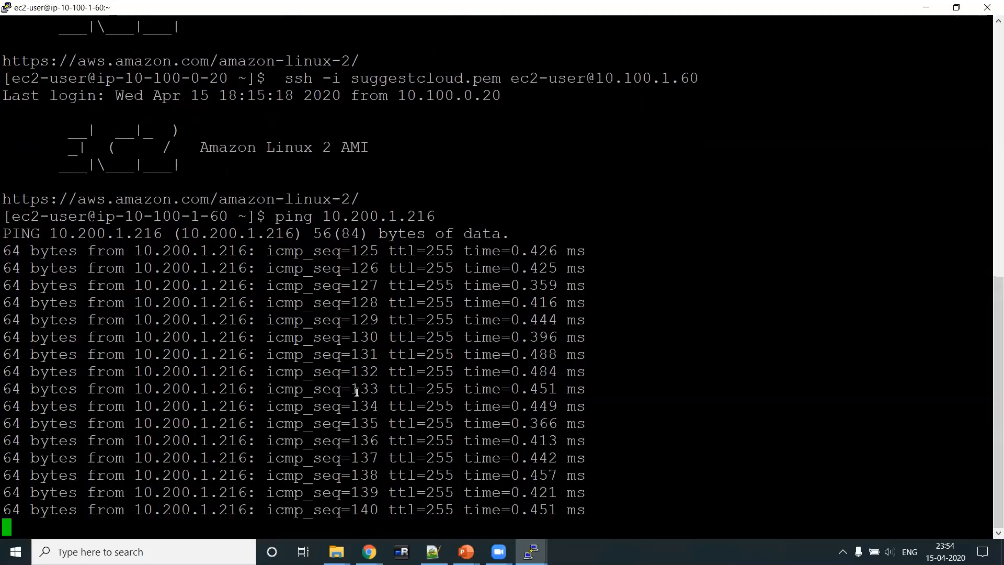
pyautogui.hotkey('ctrl', 'c')
pyautogui.press('Return')
# Step: Review the earlier ping attempt to 10.200.1.216 in the terminal history and return to the prompt
pyautogui.scroll(5, 357, 391)
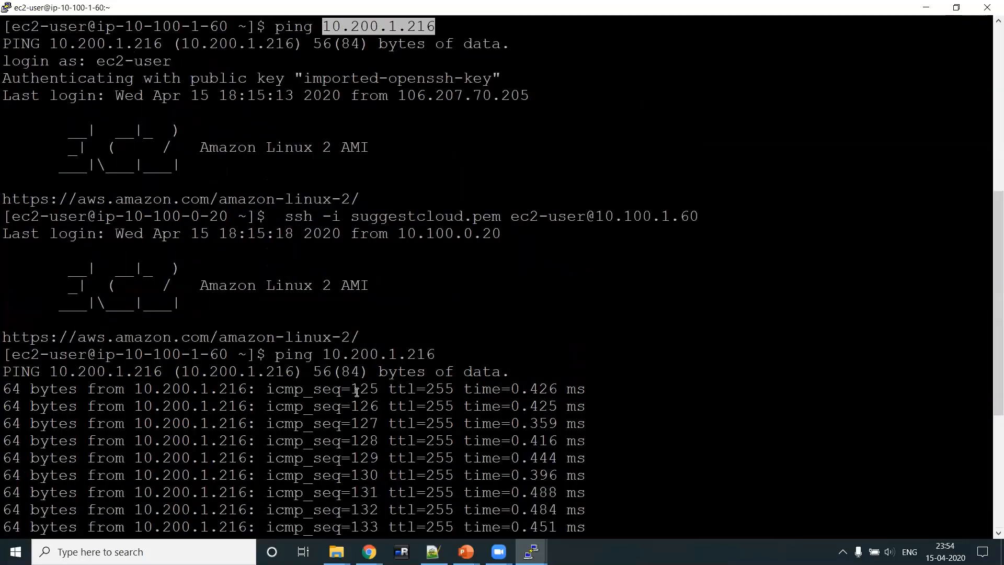
pyautogui.scroll(5, 354, 303)
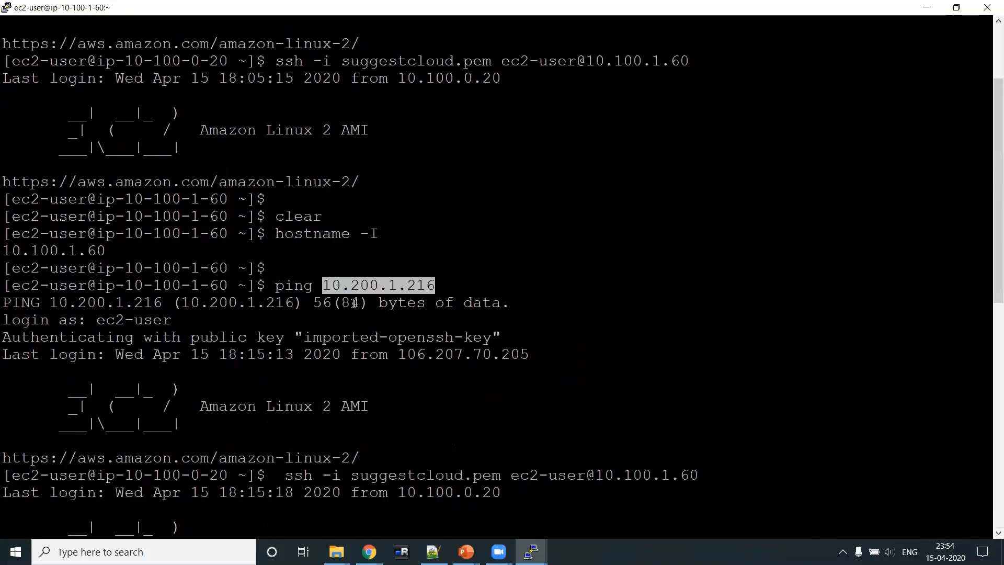
pyautogui.moveTo(4, 284); pyautogui.dragTo(518, 294)
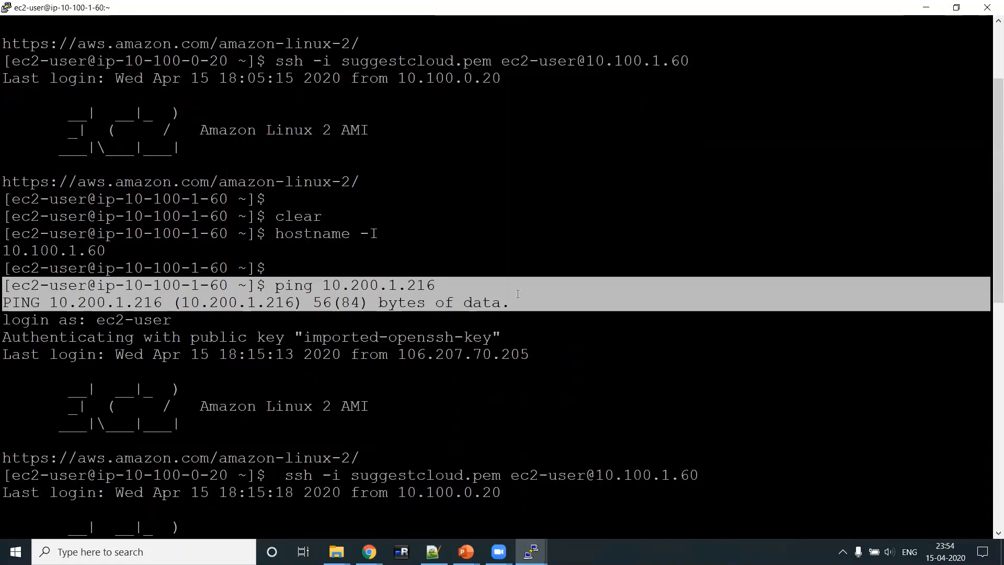
pyautogui.hotkey('ctrl', 'c')
pyautogui.press('Return')
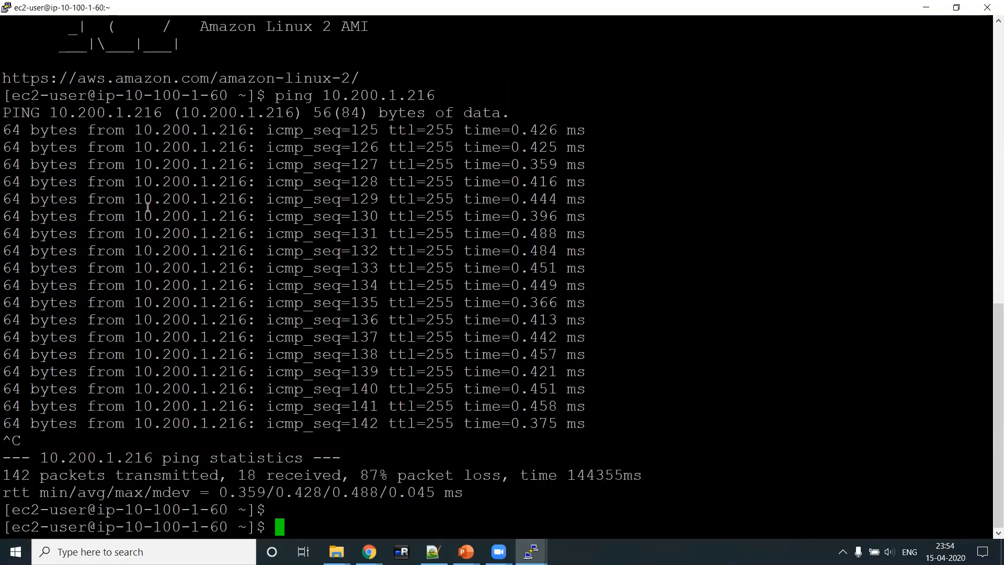
pyautogui.hotkey('alt', 'Tab')
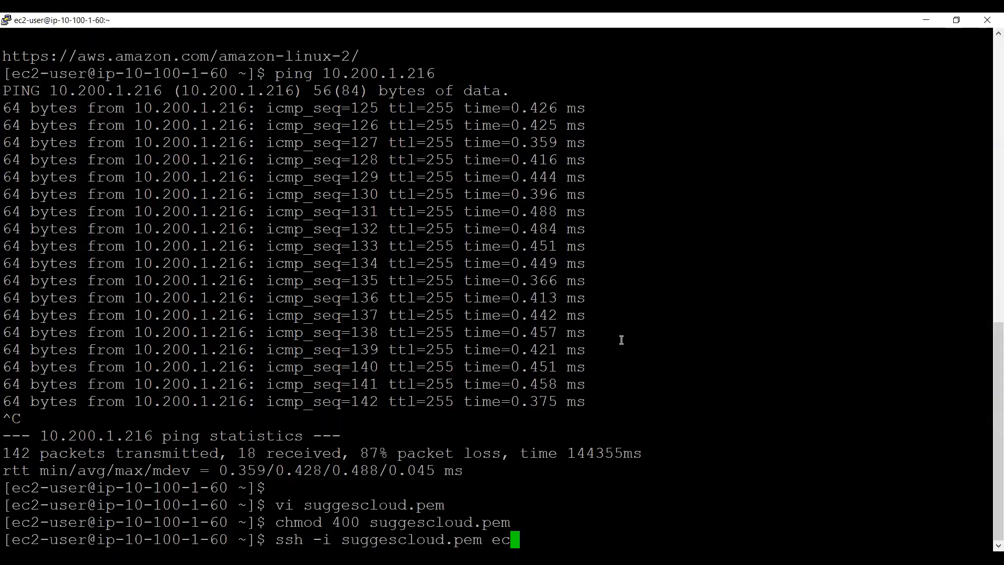
pyautogui.write('2-user@')
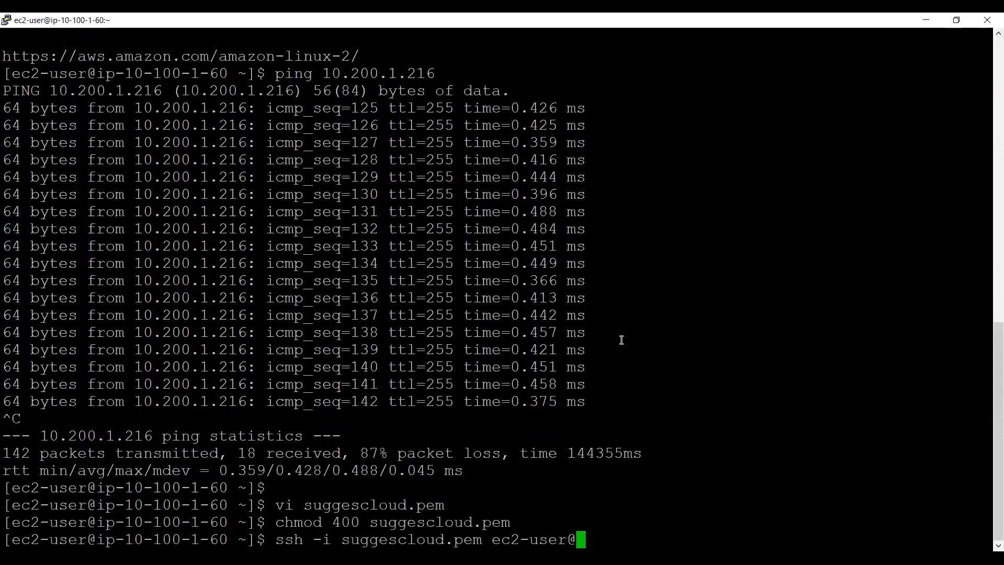
pyautogui.rightClick(621, 339)
pyautogui.press('Return')
pyautogui.write('yes')
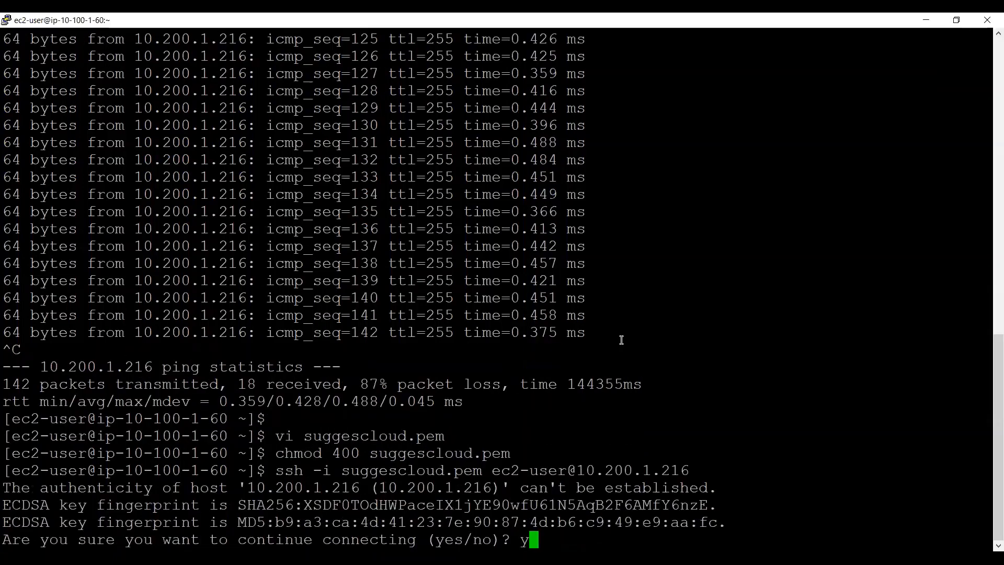
pyautogui.press('Return')
# Step: Run uptime on the connected 10.200.1.216 instance
pyautogui.press('Return')
pyautogui.press('Return')
pyautogui.press('Return')
pyautogui.press('Return')
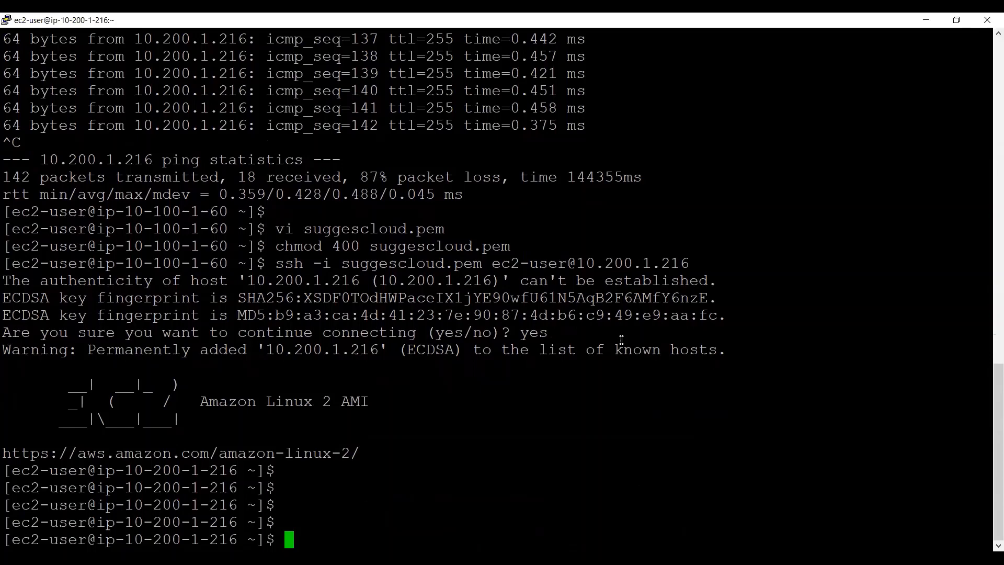
pyautogui.write('uptime')
pyautogui.press('Return')
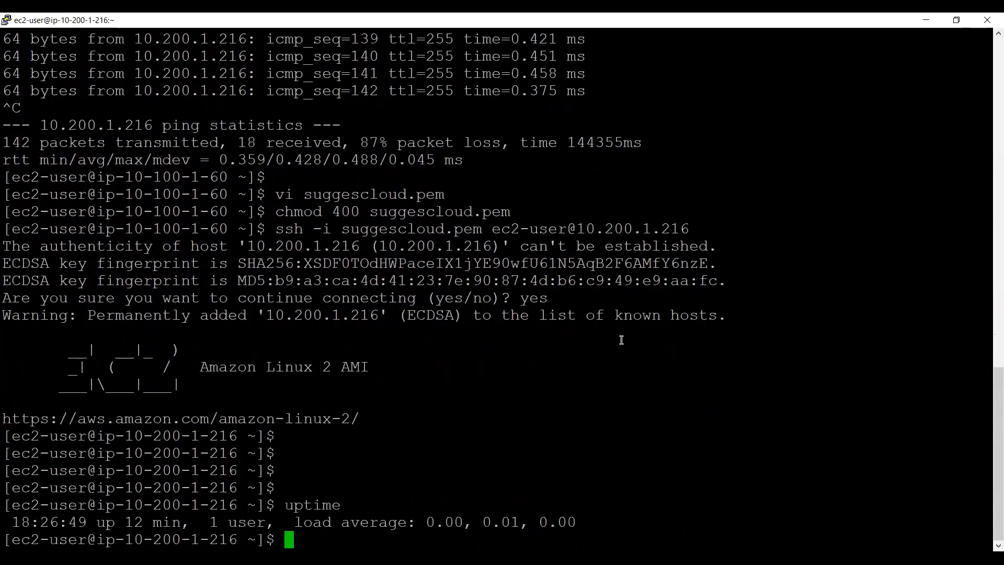